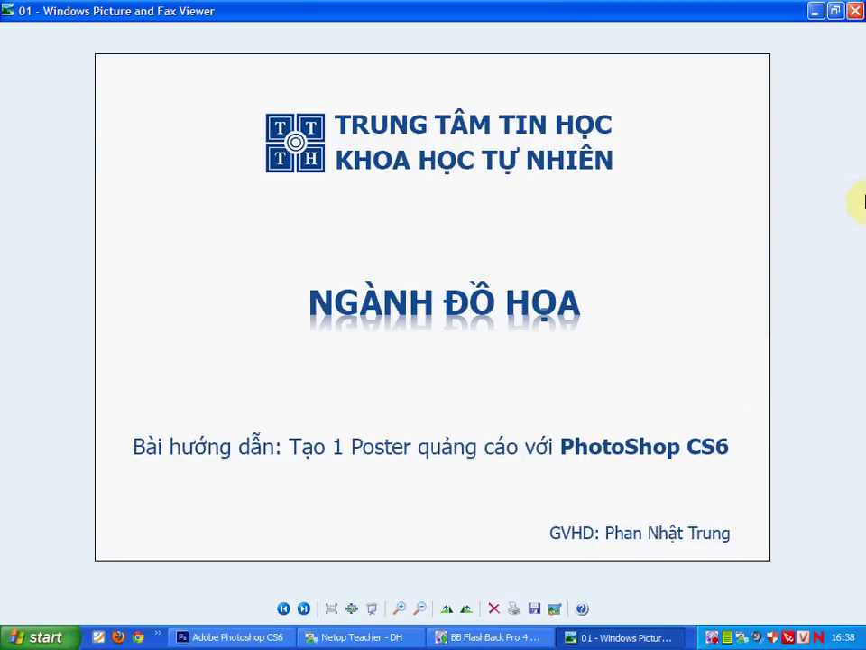
Step: Close the Photoshop CS6 poster tutorial title slide in the picture viewer
click(854, 11)
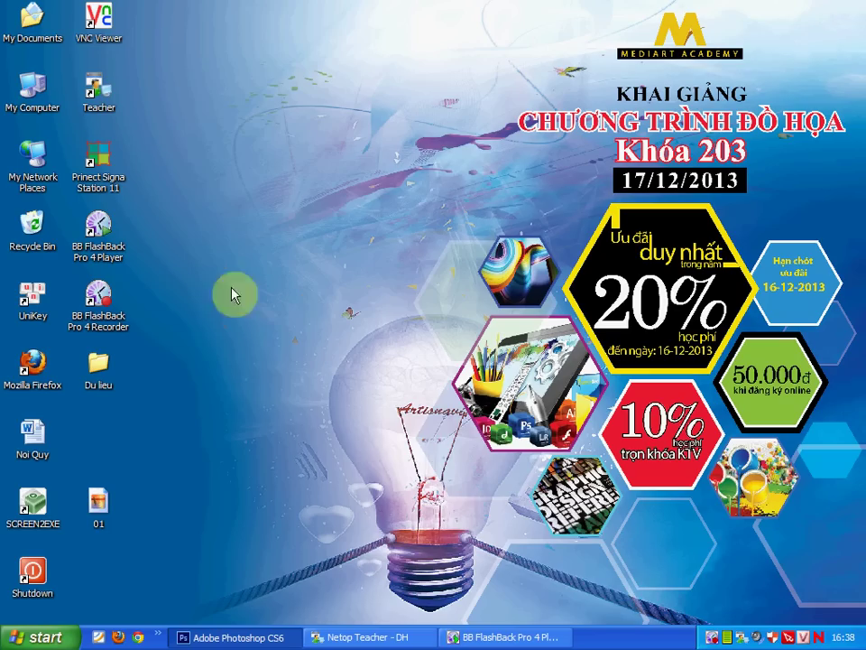
Step: Browse Du lieu and its du lieu subfolder of four source images, then return to Du lieu
double_click(101, 369)
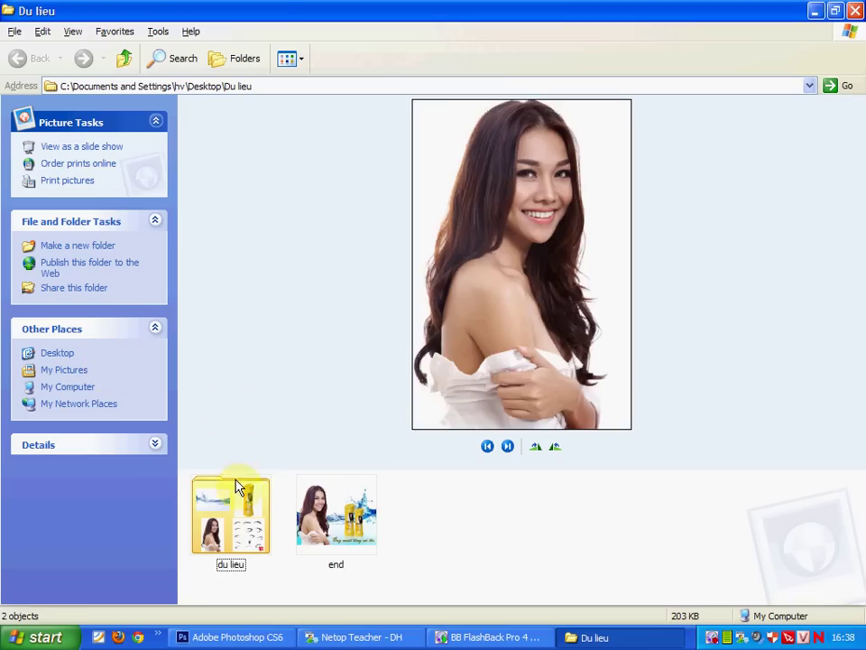
click(232, 521)
double_click(232, 522)
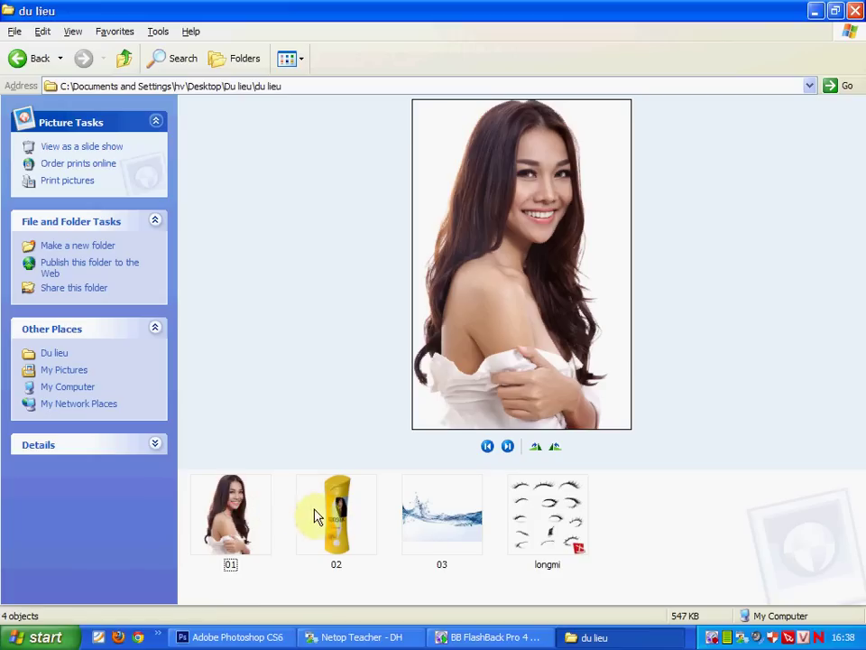
drag(227, 584, 605, 524)
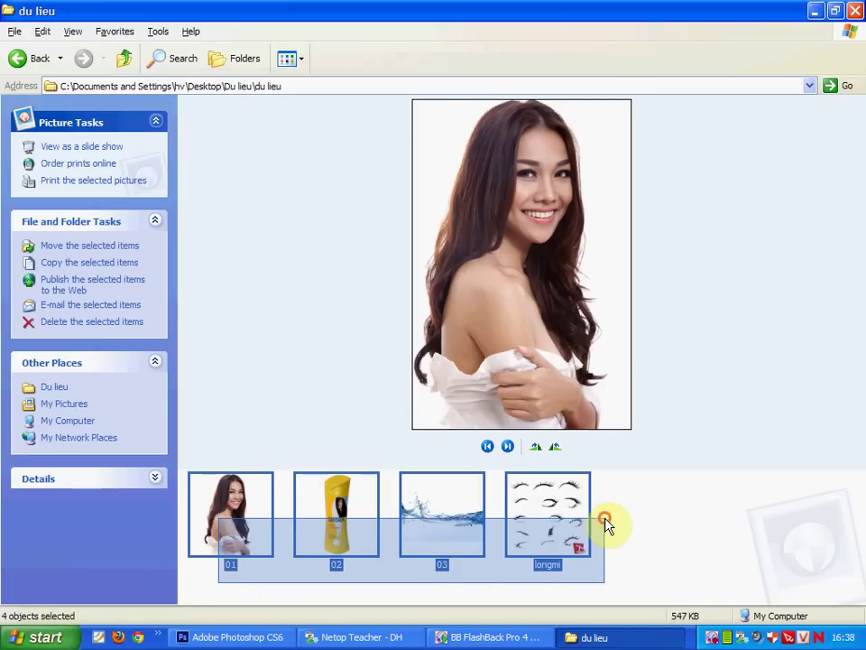
click(21, 59)
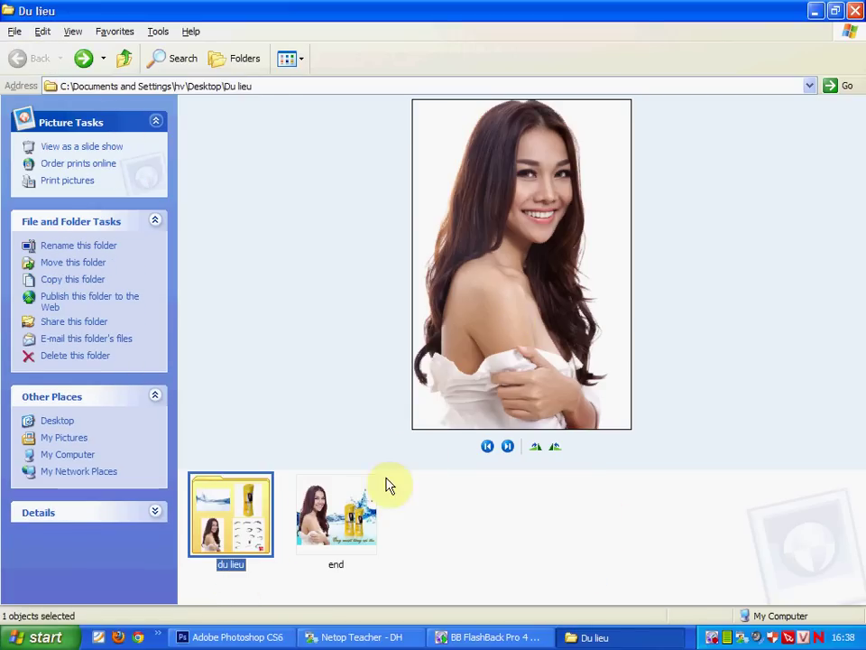
Step: Preview the end image showing the finished Sunsilk poster with its caption
double_click(345, 507)
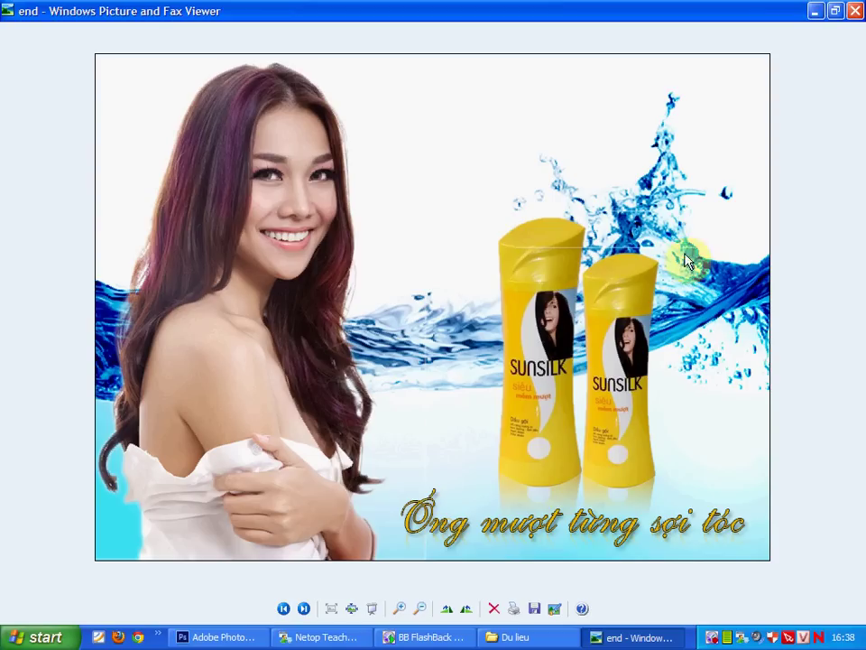
Step: Close the preview and drag the end image into Photoshop as end.jpg
click(856, 13)
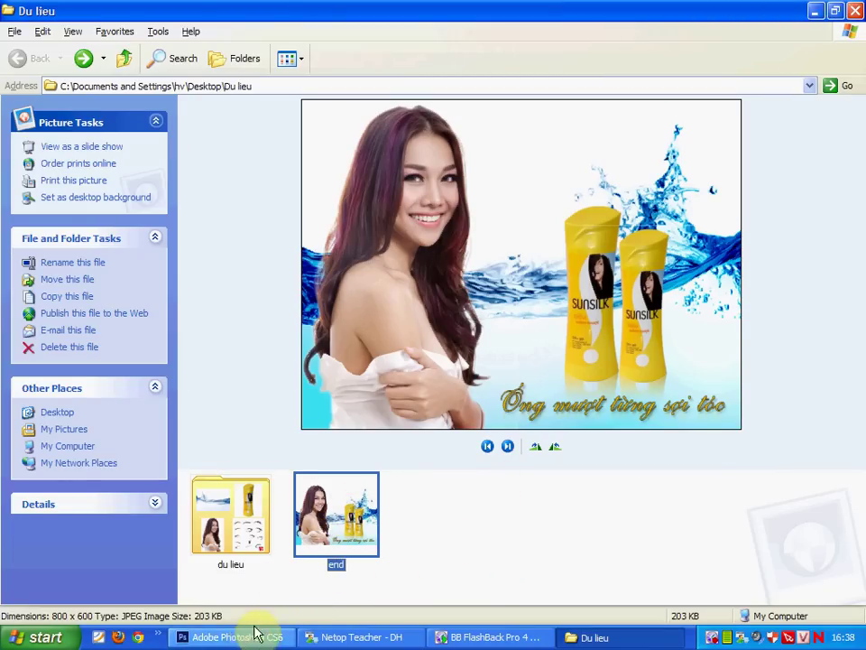
drag(337, 545, 270, 585)
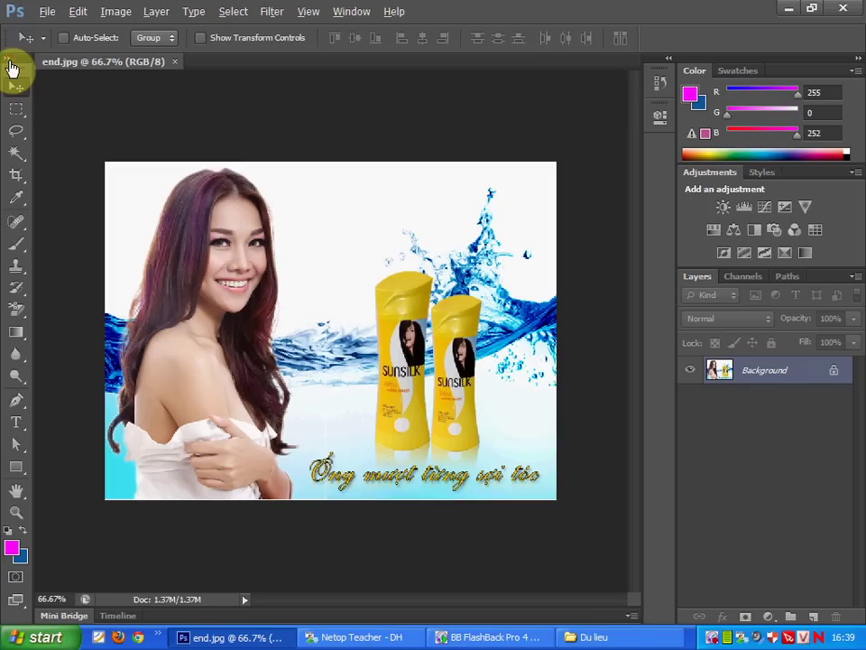
Step: Show the toolbox in two columns, close the side panels and restore the Layers panel
click(10, 63)
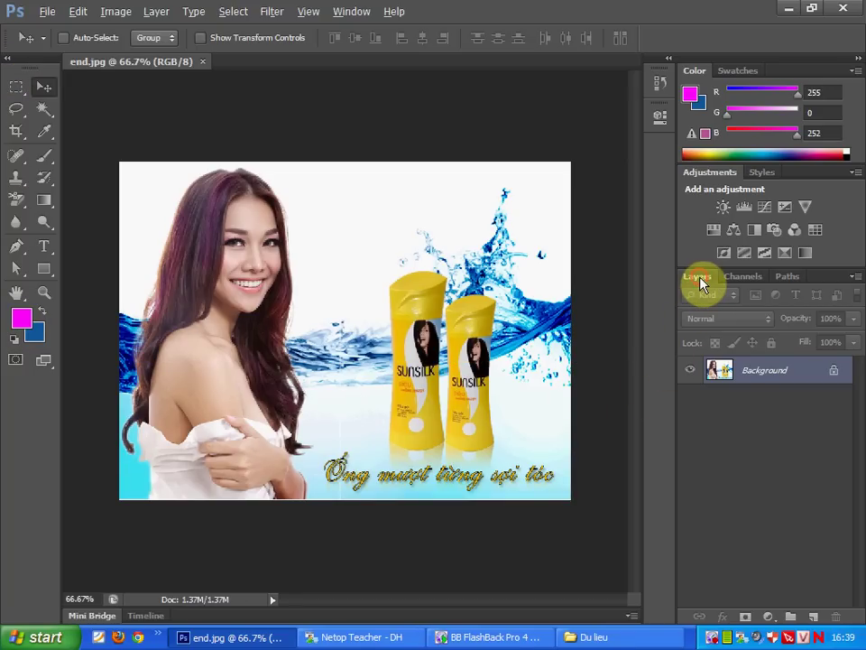
drag(702, 283, 410, 256)
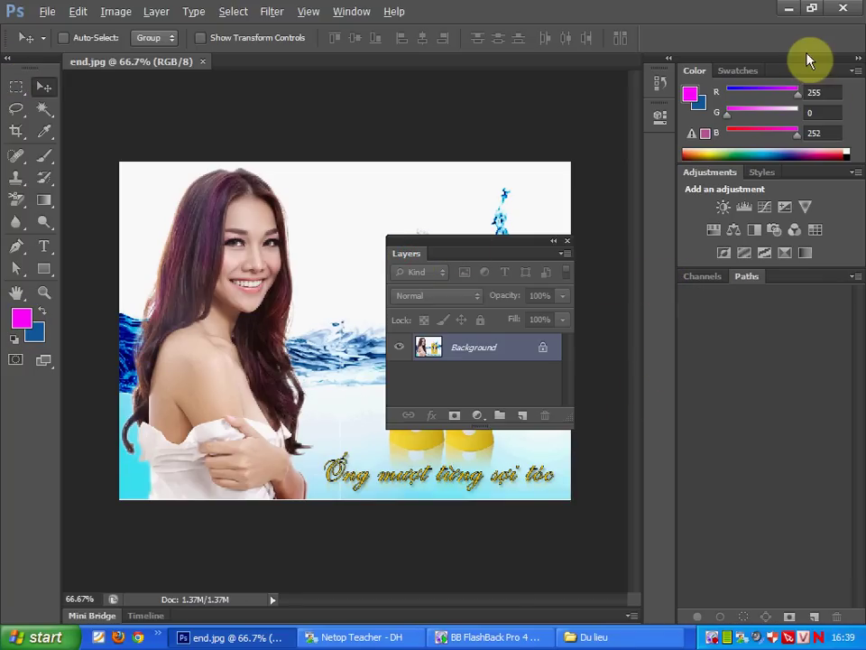
drag(809, 61, 798, 93)
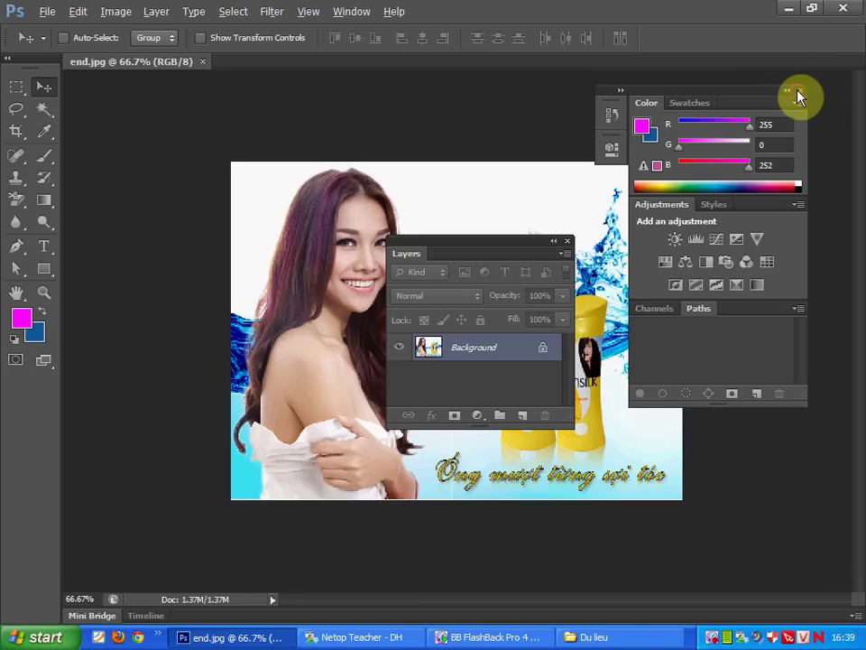
click(798, 93)
click(567, 241)
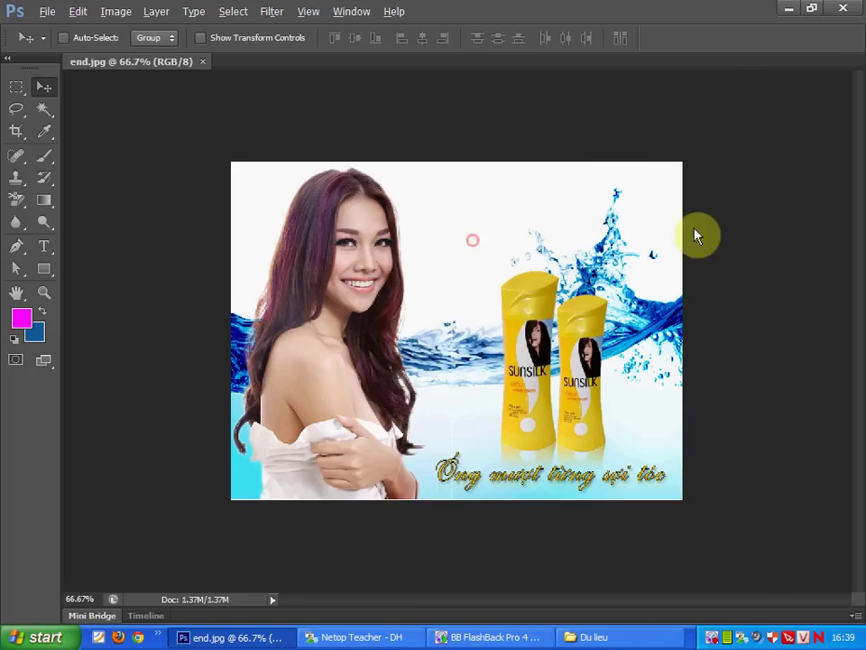
key(F7)
Step: Float end.jpg into its own positioned window and select the whole poster
drag(149, 61, 144, 100)
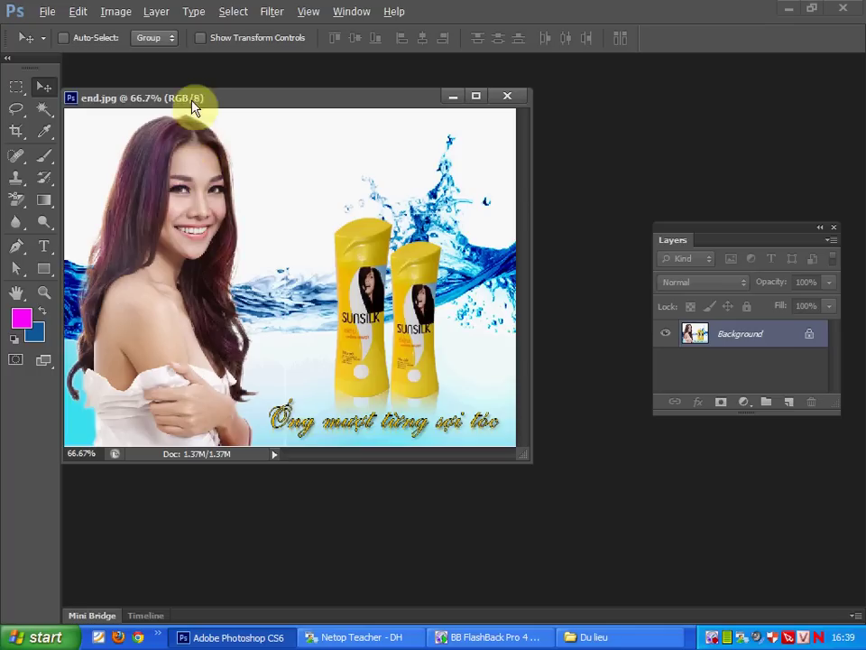
drag(193, 101, 239, 125)
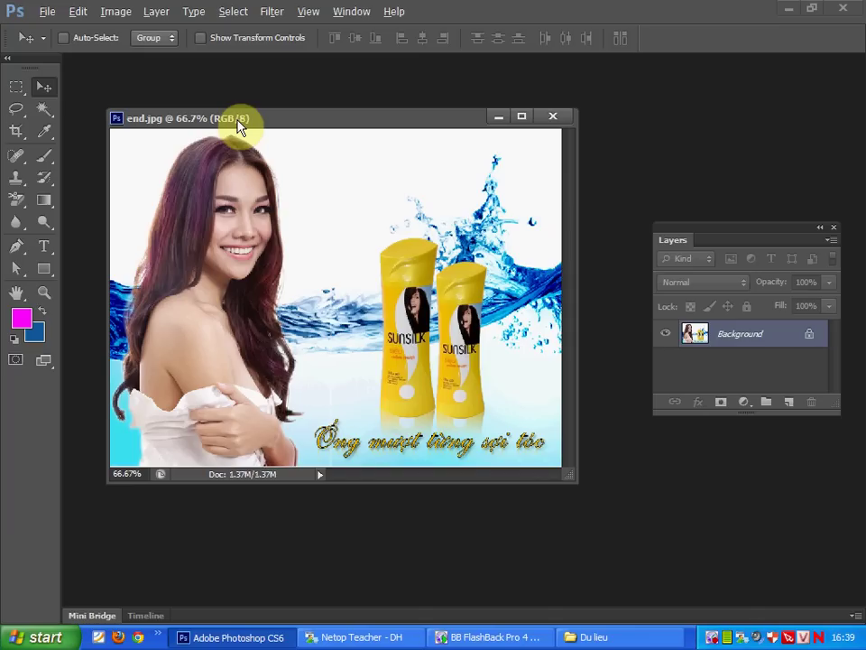
drag(277, 120, 278, 149)
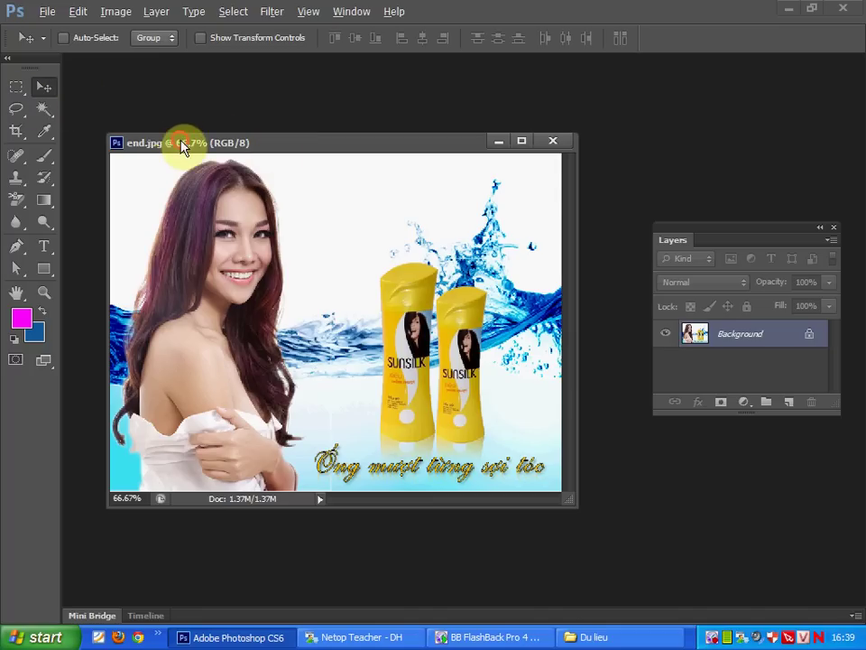
drag(182, 147, 178, 150)
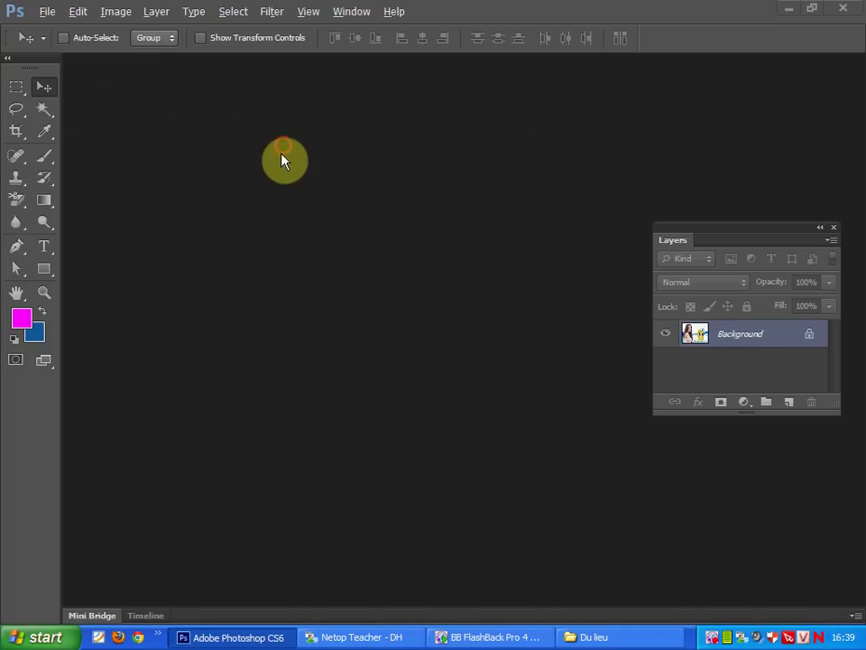
drag(276, 148, 273, 155)
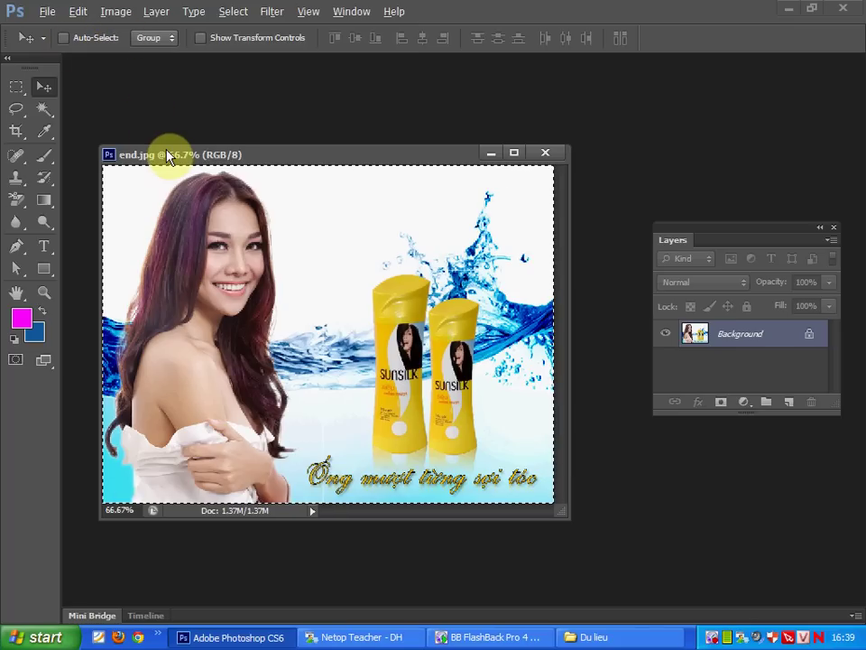
key(ctrl+a)
click(77, 11)
Step: Copy the poster, then create a default-size Untitled-1 document floating beside end.jpg
click(110, 115)
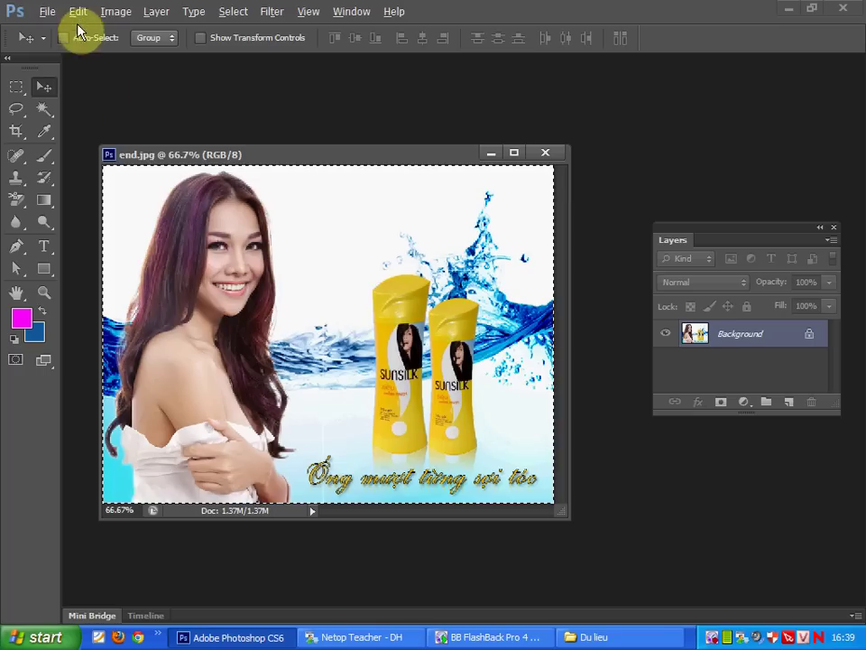
click(49, 12)
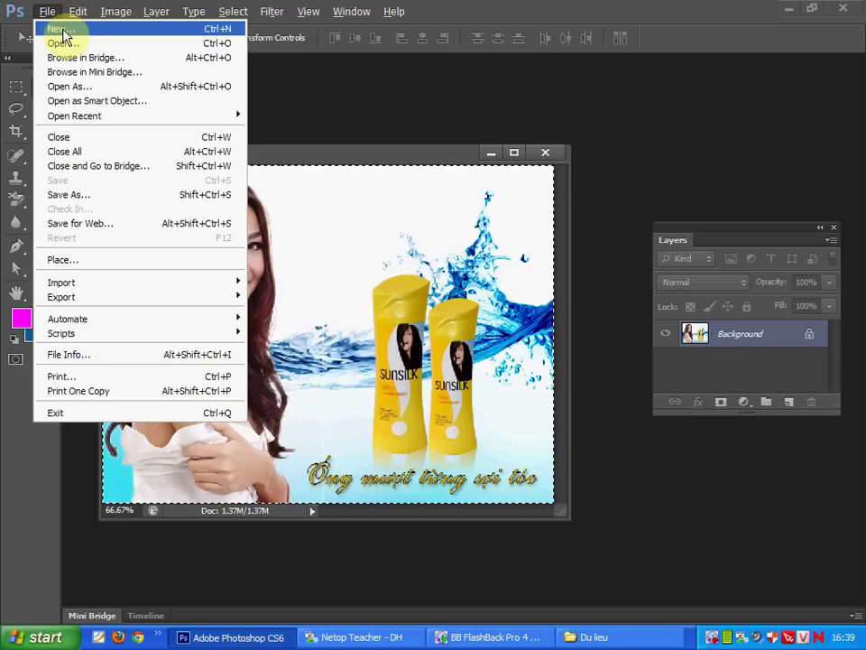
click(62, 29)
click(594, 151)
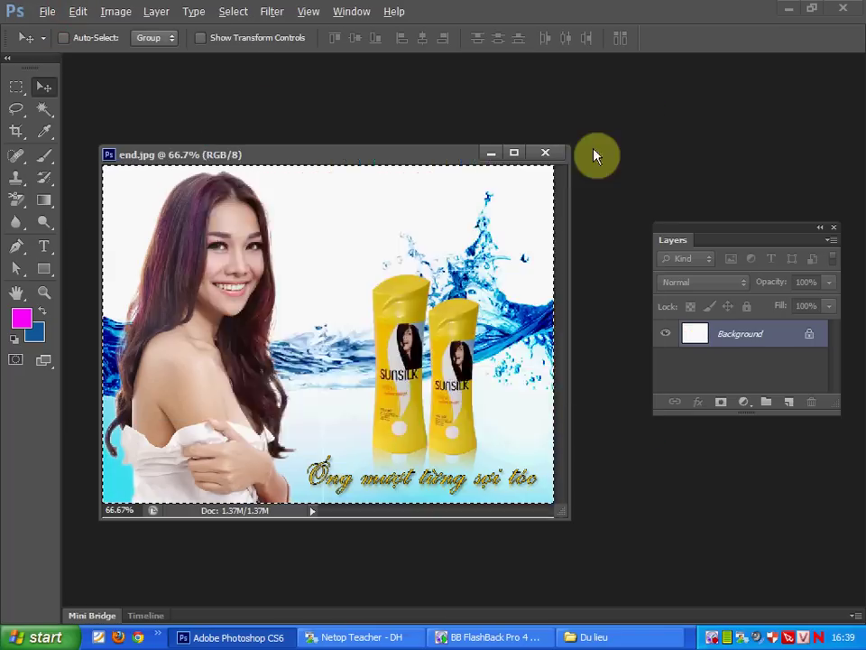
mouse_move(365, 176)
mouse_down()
mouse_move(443, 251)
mouse_move(487, 236)
mouse_up()
drag(393, 155, 377, 99)
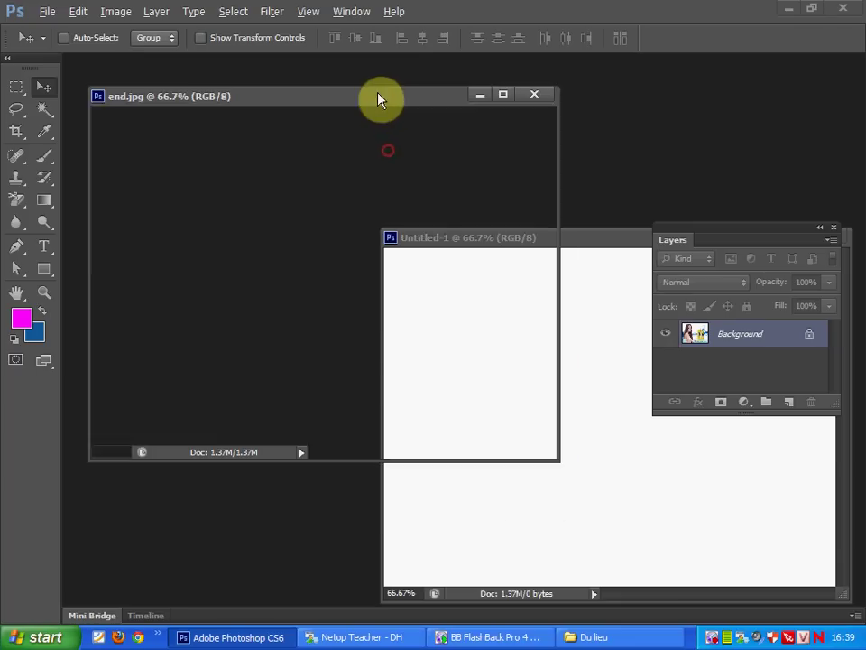
click(580, 238)
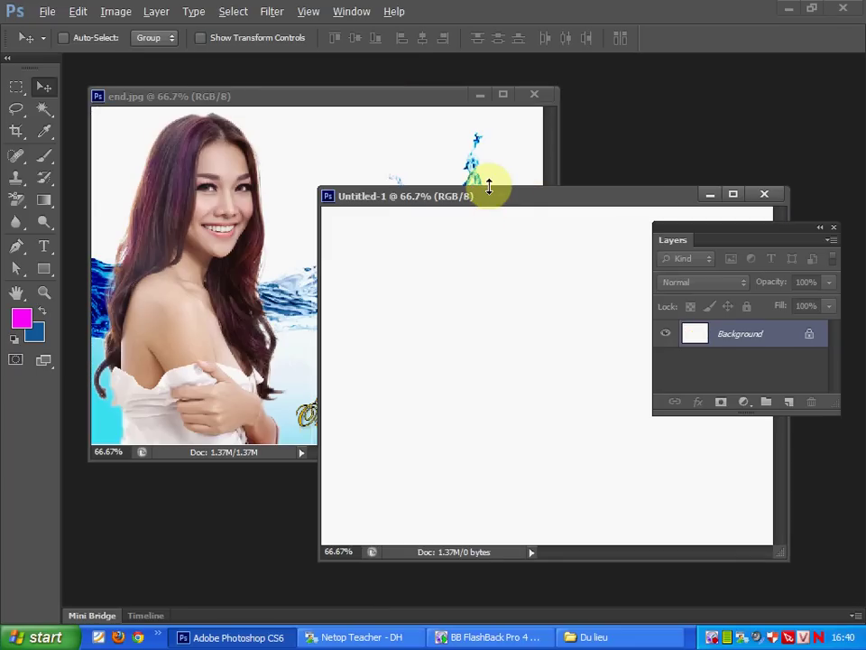
Step: Drag the 03 water-splash image from the du lieu folder onto the Untitled-1 canvas
click(613, 637)
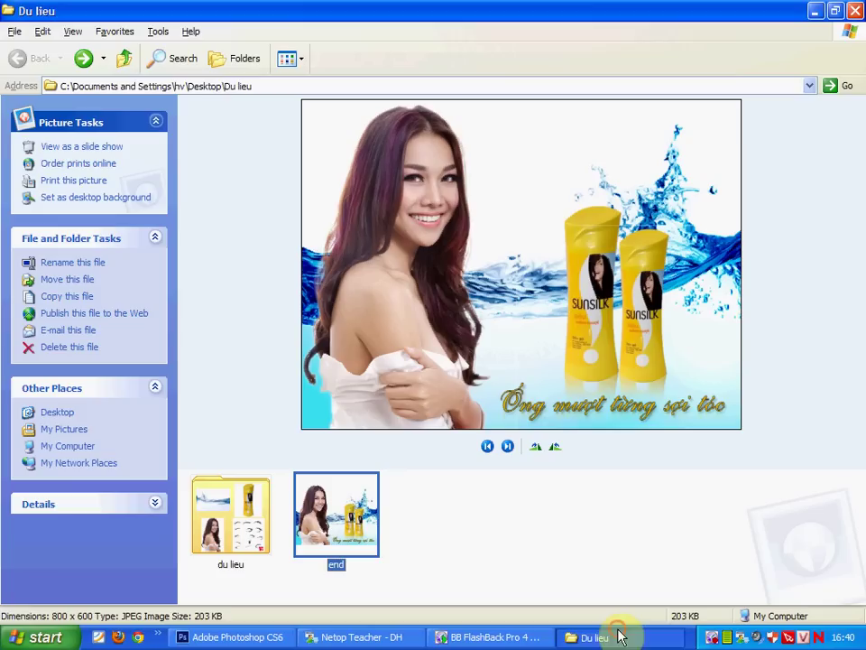
double_click(222, 499)
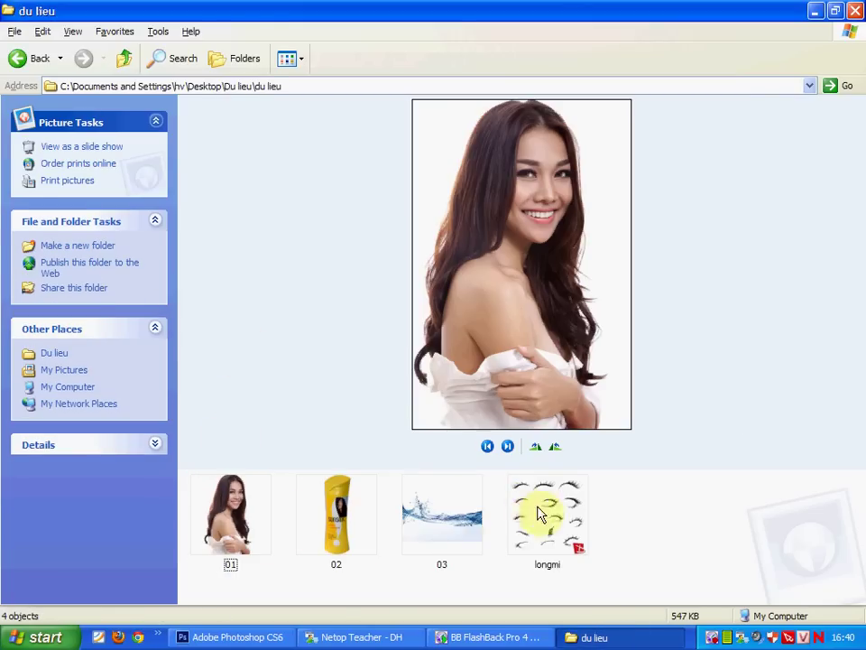
click(454, 517)
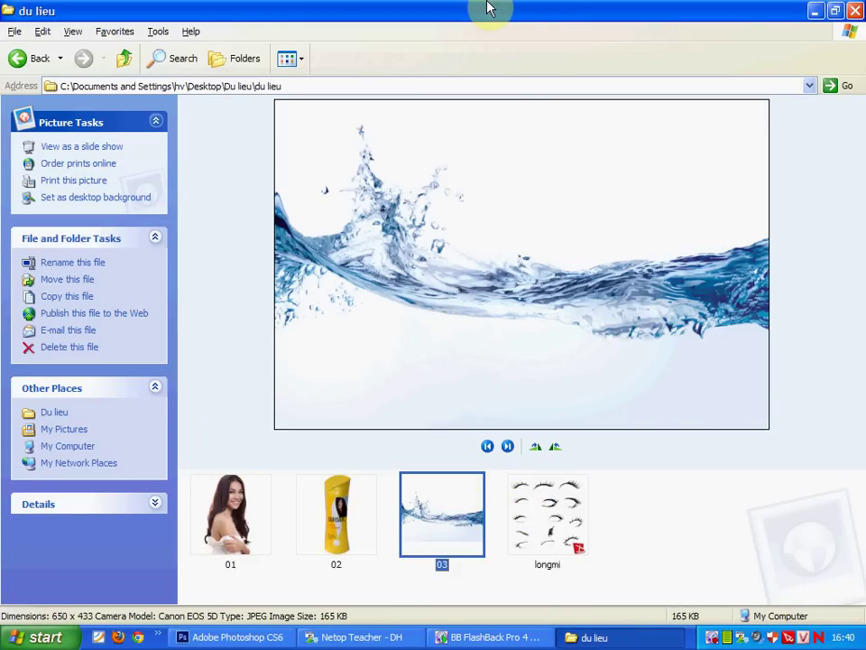
click(239, 637)
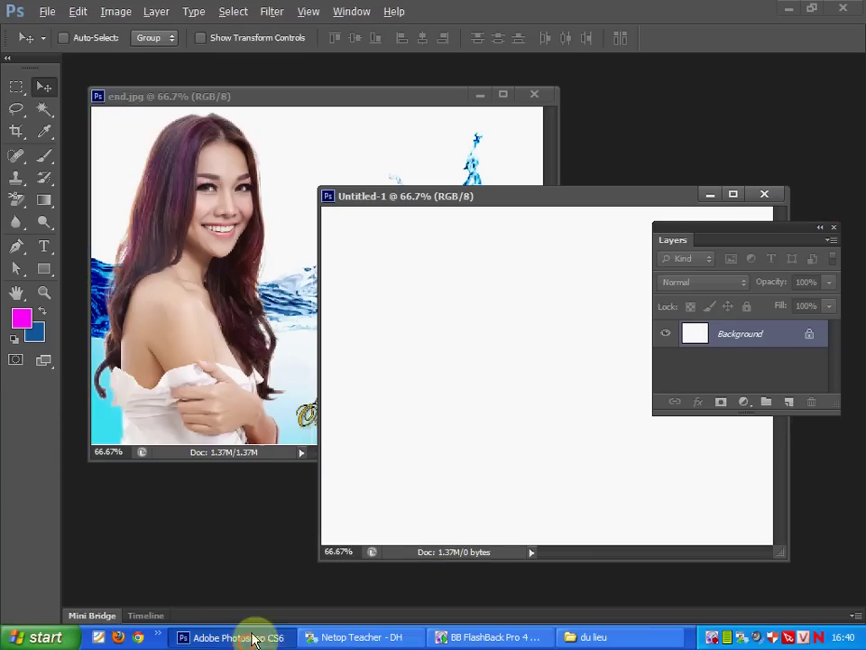
click(47, 11)
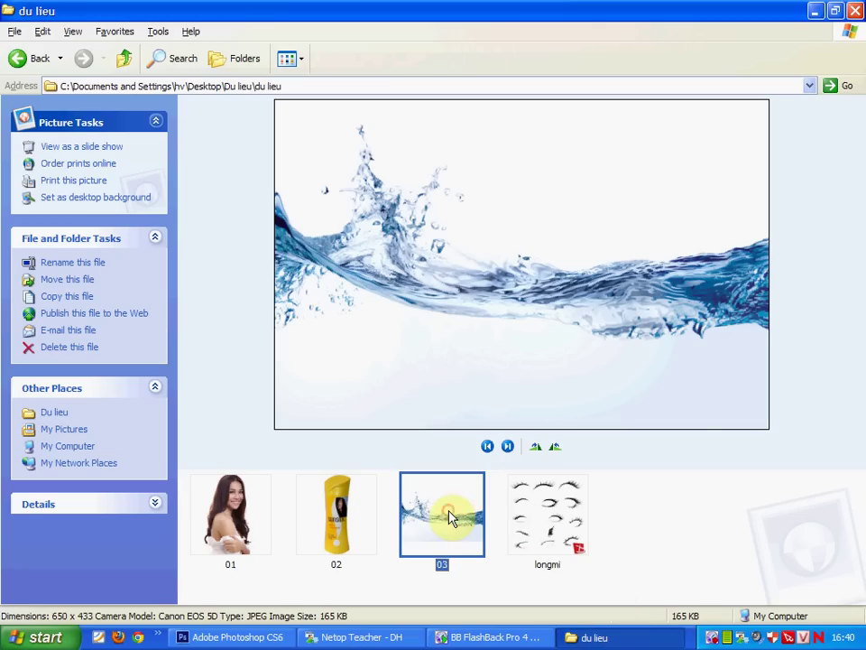
click(260, 638)
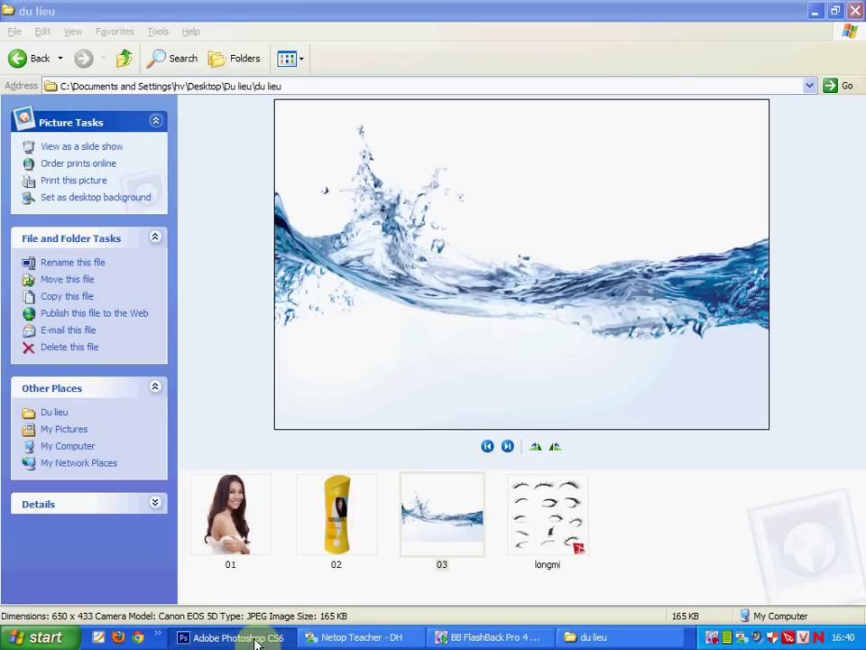
click(429, 506)
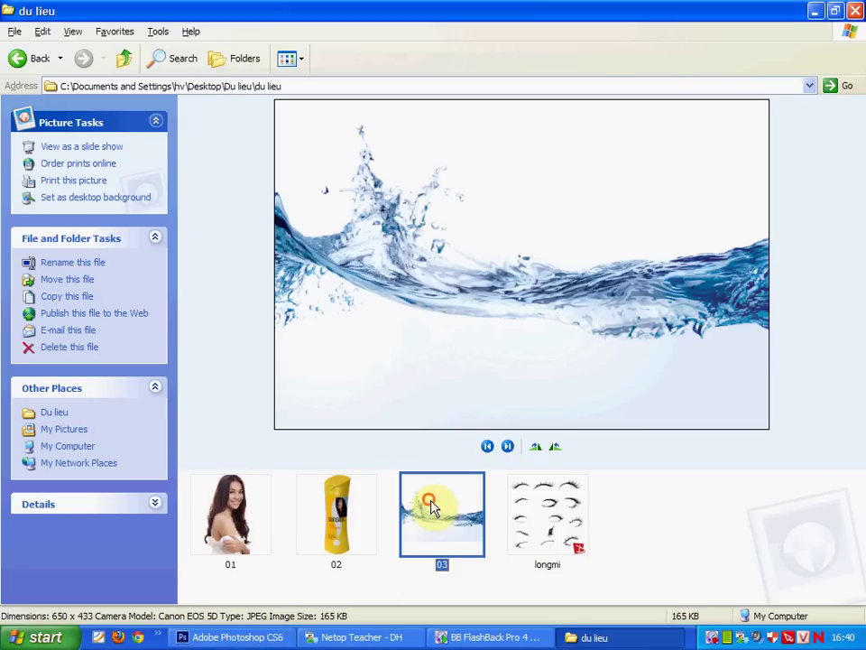
click(266, 637)
click(582, 637)
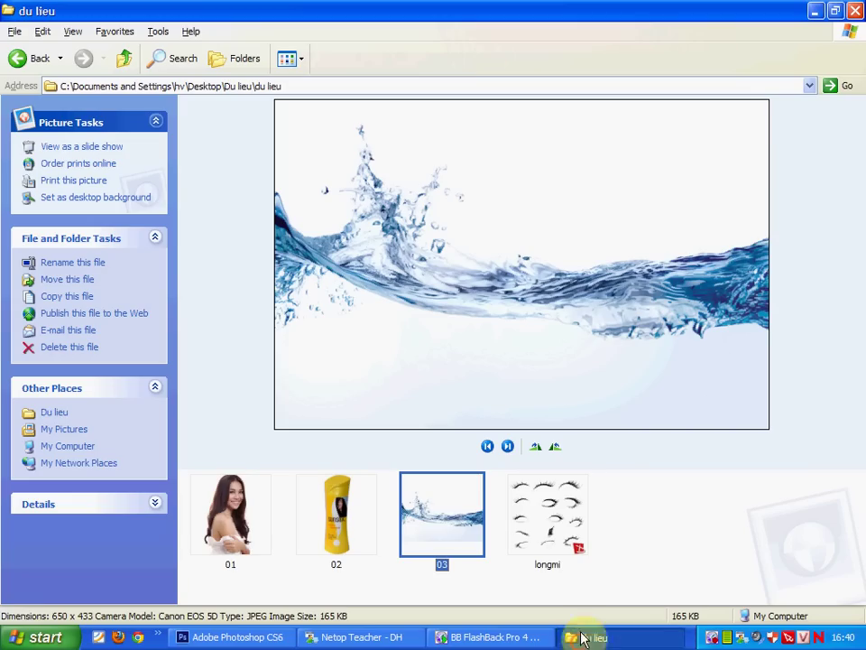
drag(266, 634, 484, 285)
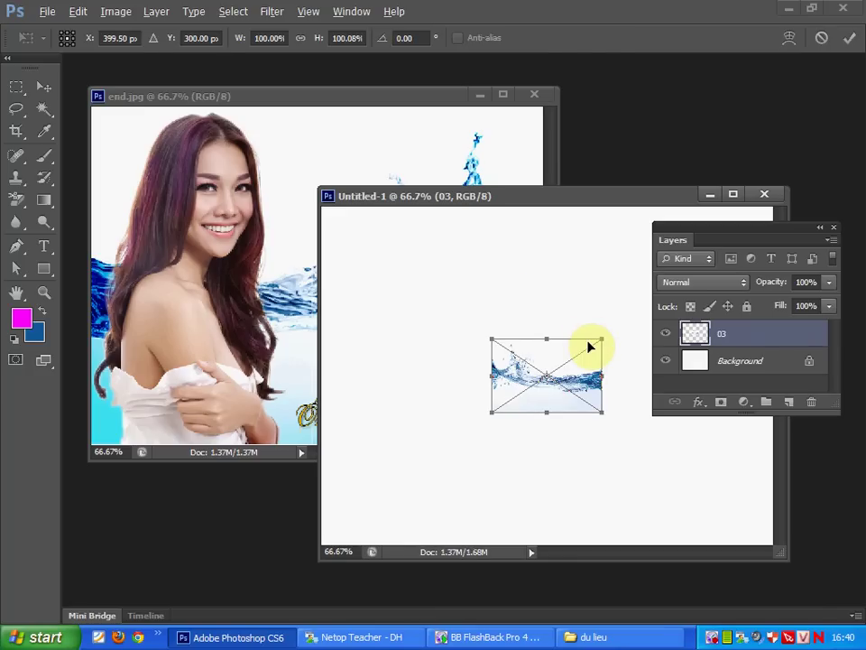
Step: Place the water splash and enlarge it with Free Transform to fill the canvas
key(Return)
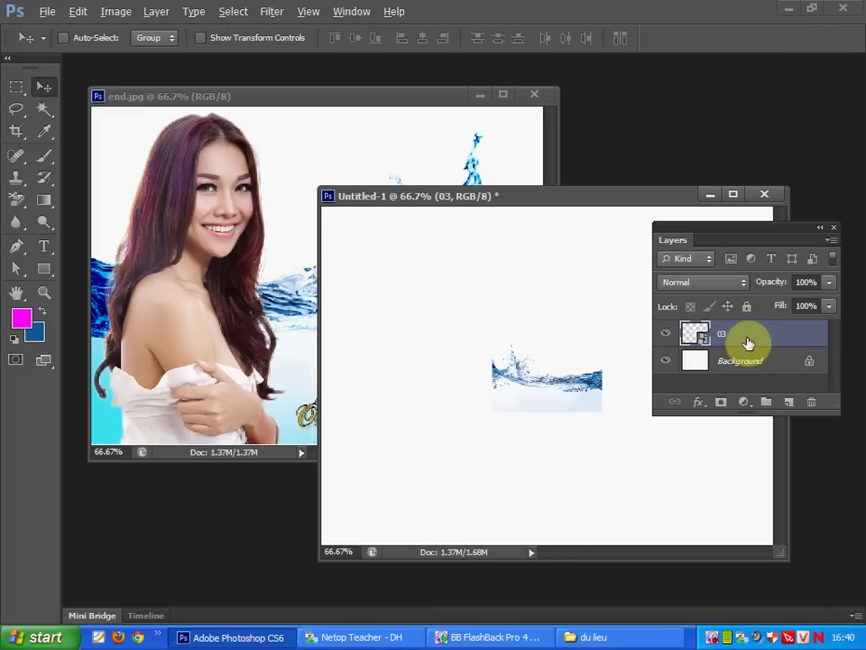
mouse_move(575, 369)
mouse_down()
mouse_move(521, 353)
mouse_move(700, 201)
mouse_up()
key(ctrl+t)
mouse_move(514, 303)
mouse_down()
mouse_move(583, 333)
mouse_move(569, 350)
mouse_up()
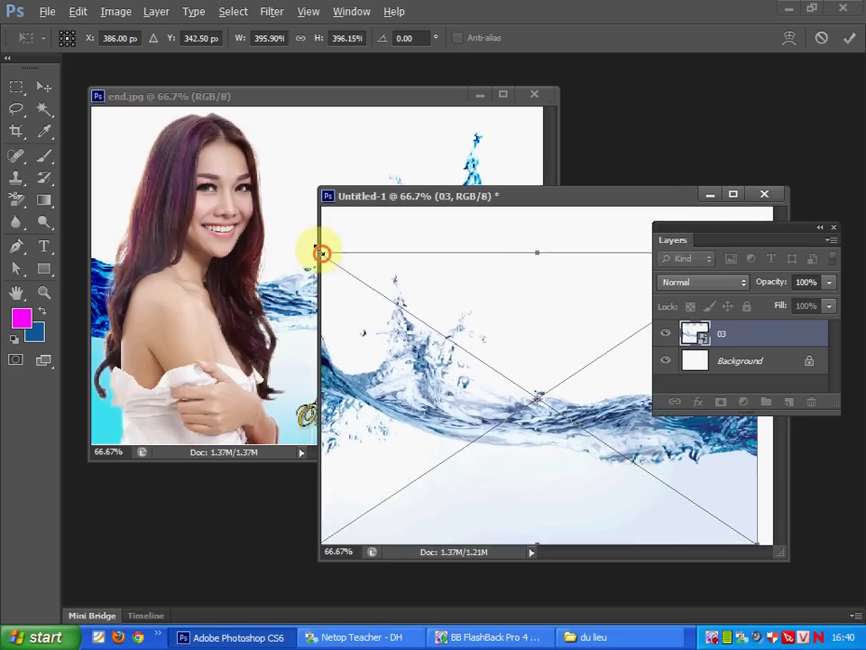
drag(323, 253, 269, 190)
drag(533, 370, 553, 372)
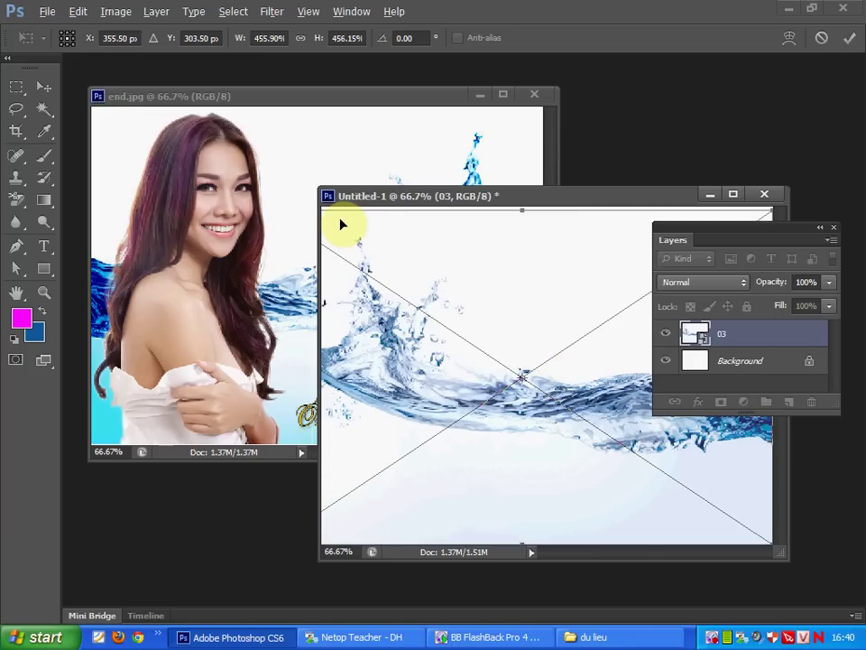
key(ctrl+minus)
drag(342, 248, 329, 243)
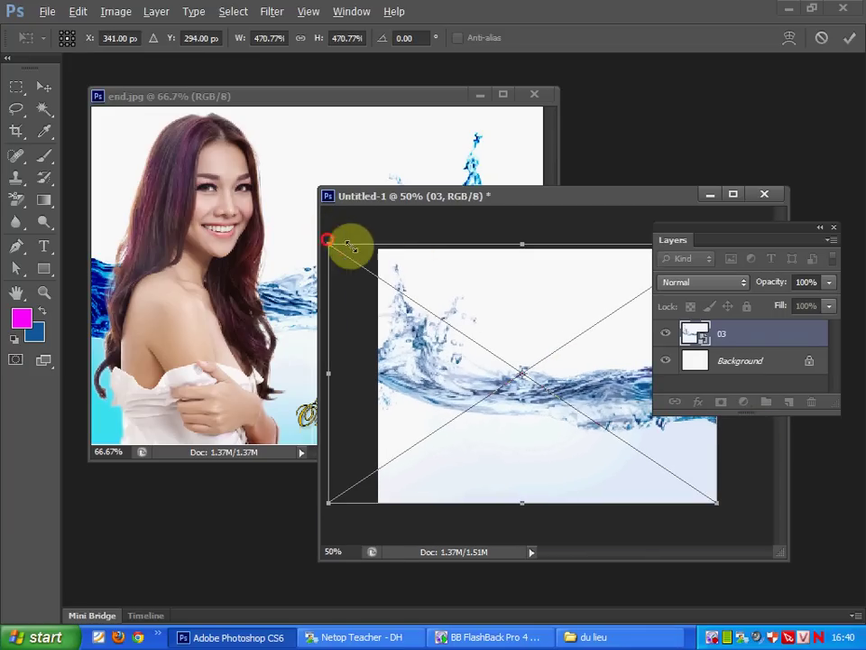
drag(450, 300, 462, 303)
key(Return)
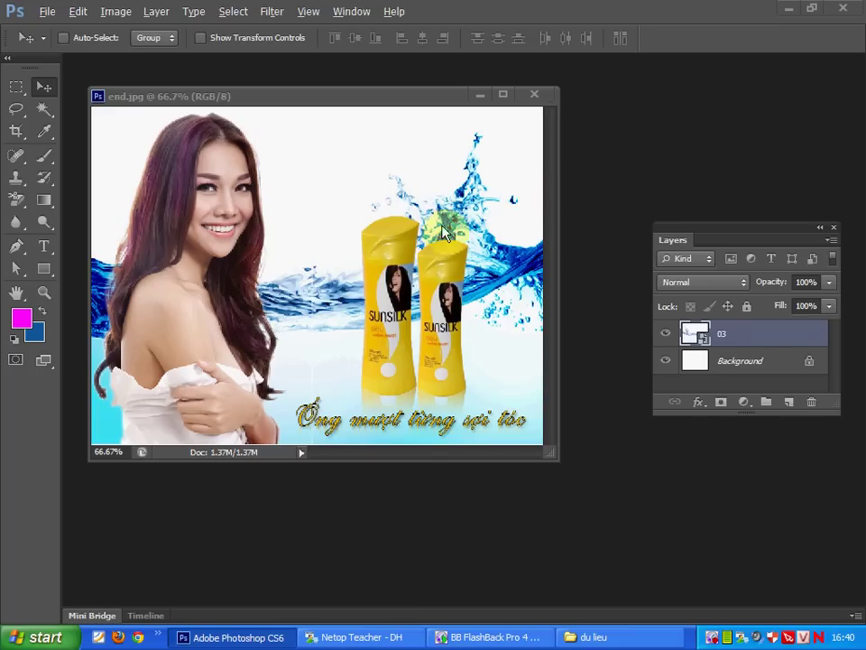
Step: Flip the water splash horizontally and compare with the reference poster
key(ctrl+Tab)
key(ctrl+t)
right_click(454, 333)
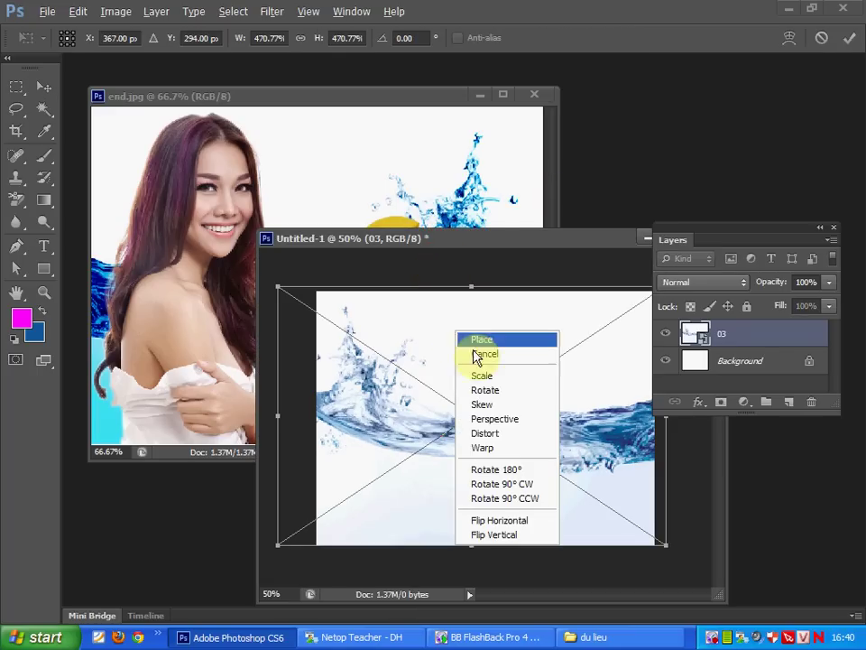
click(499, 520)
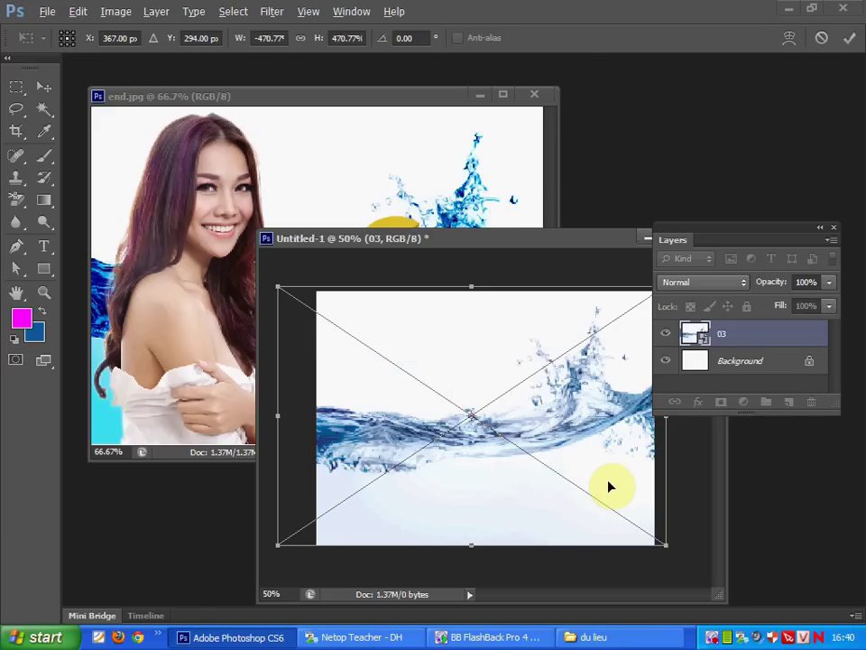
key(Return)
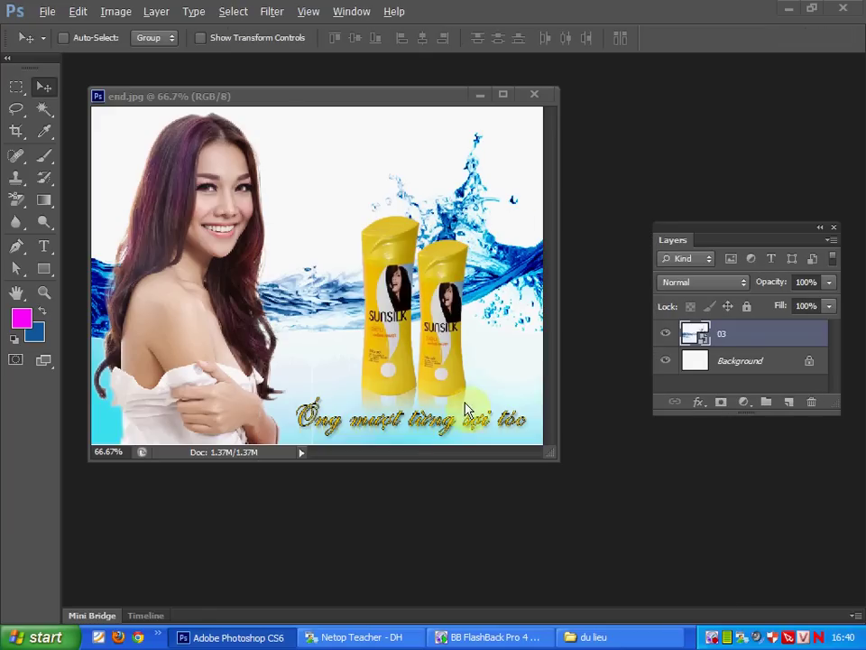
key(ctrl+Tab)
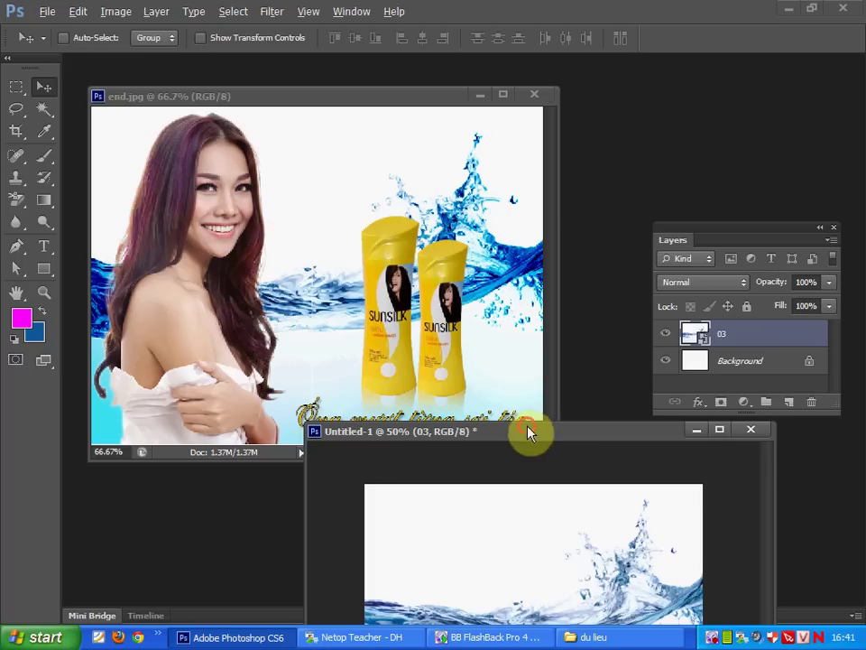
Step: Add a new empty layer above the water and set the foreground colour to white
drag(527, 431, 480, 313)
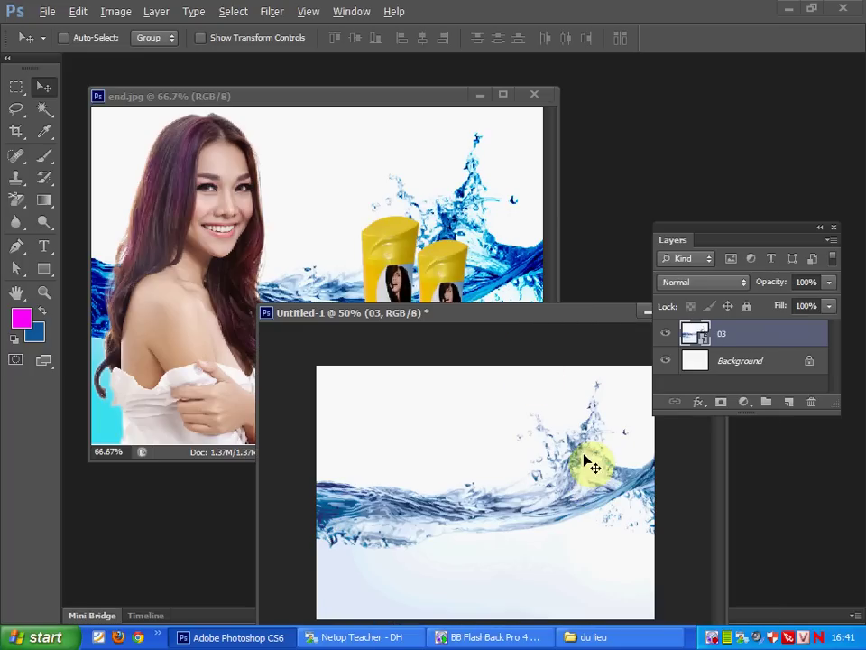
click(787, 409)
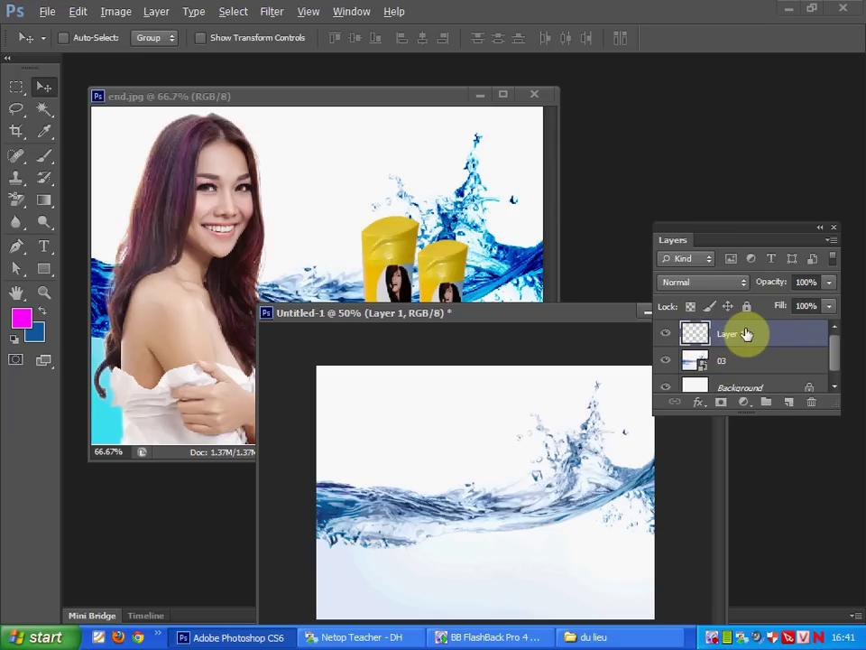
click(20, 317)
drag(496, 147, 400, 112)
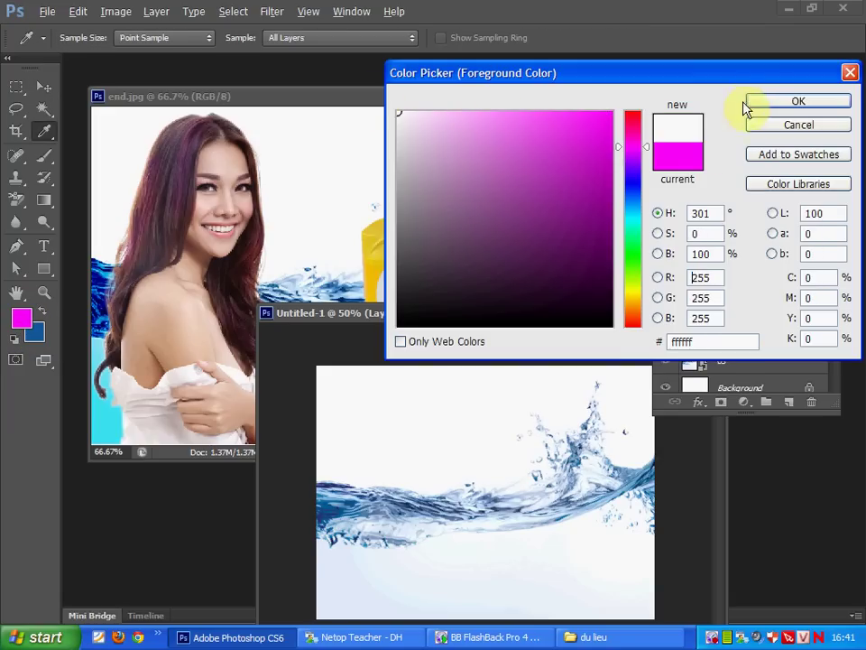
click(747, 95)
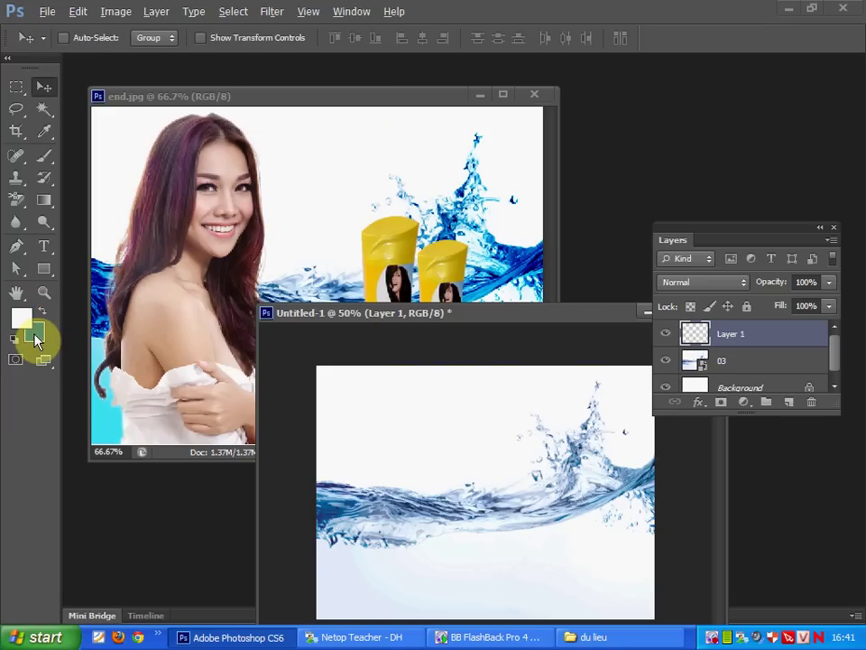
Step: Set up the Gradient Tool as Radial with the foreground-to-background preset
click(44, 209)
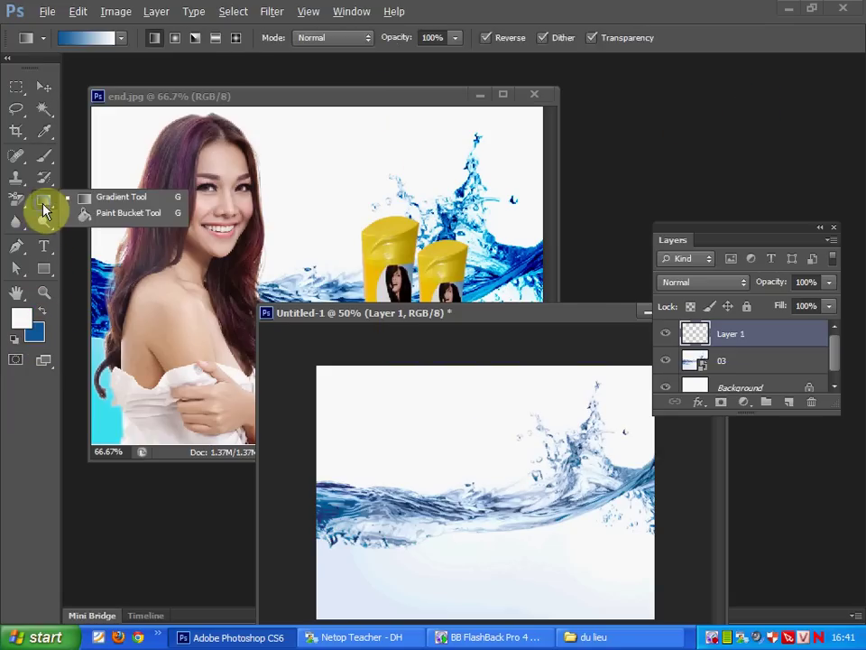
click(102, 207)
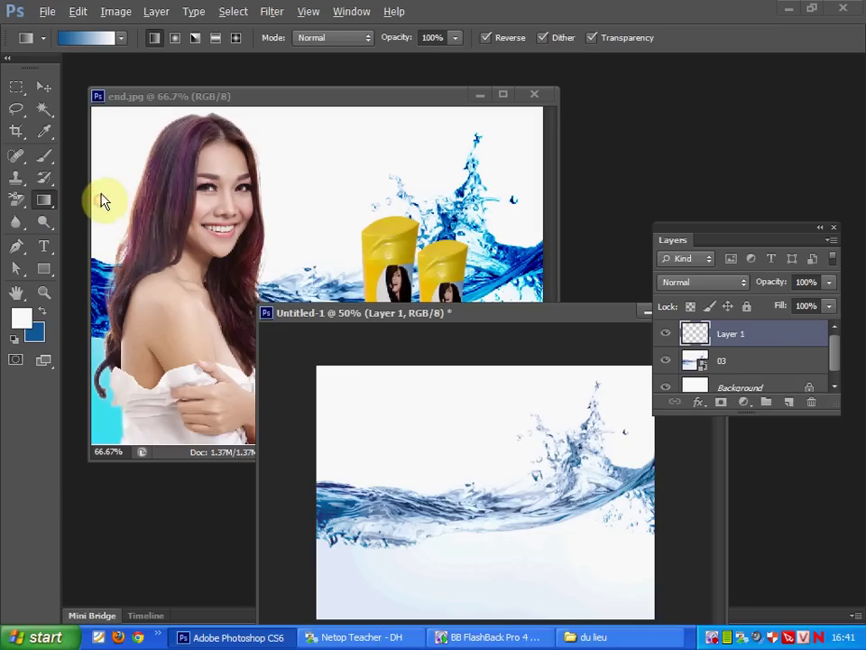
click(174, 37)
click(121, 40)
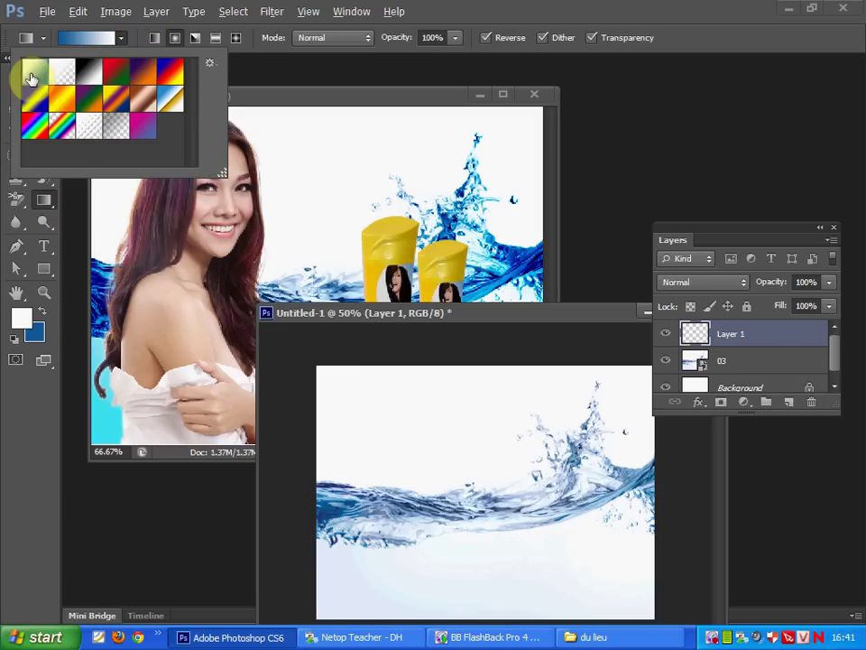
double_click(32, 71)
Step: Fill Layer 1 with a radial gradient, white at the centre and blue at the edges
drag(502, 315, 425, 137)
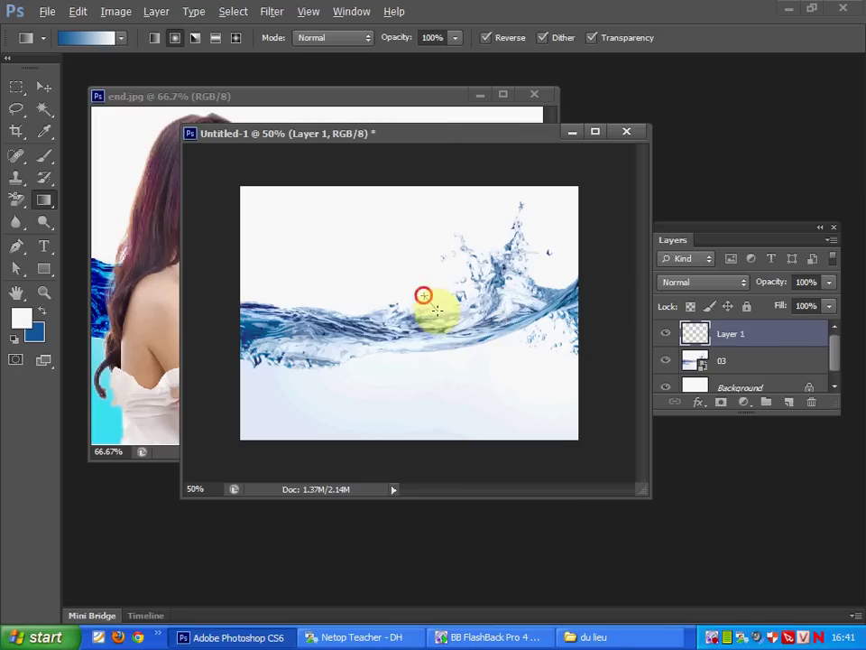
drag(424, 294, 605, 447)
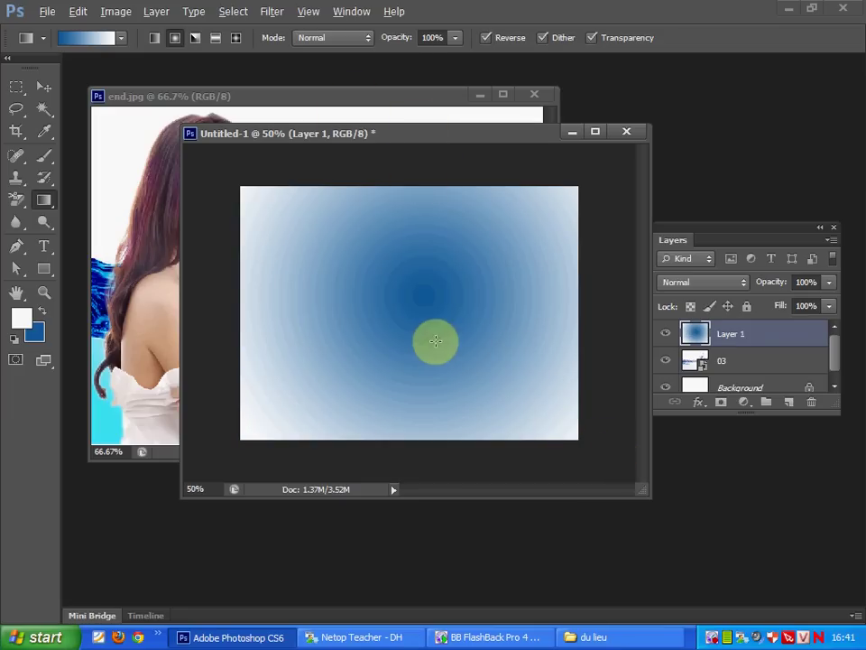
drag(445, 309, 418, 304)
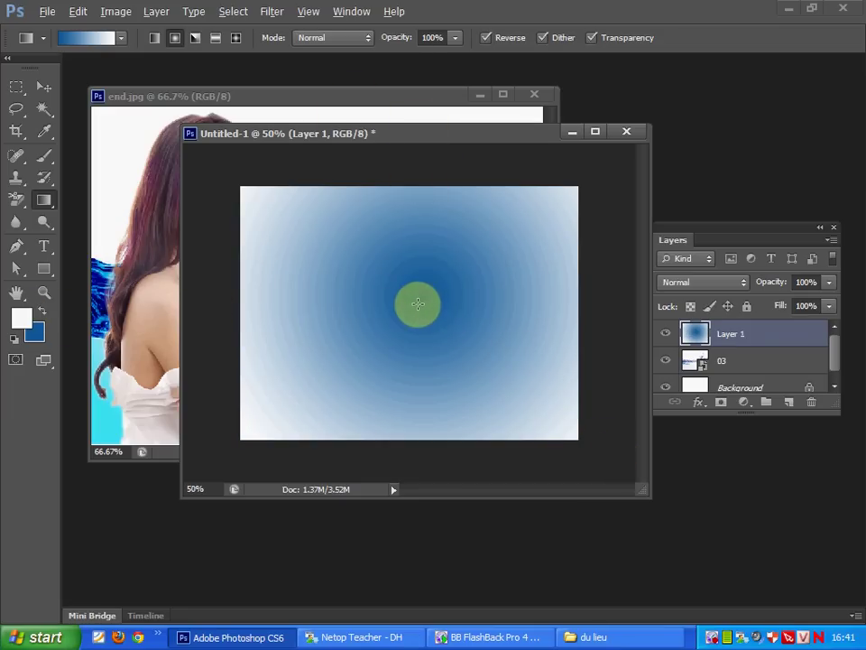
click(41, 311)
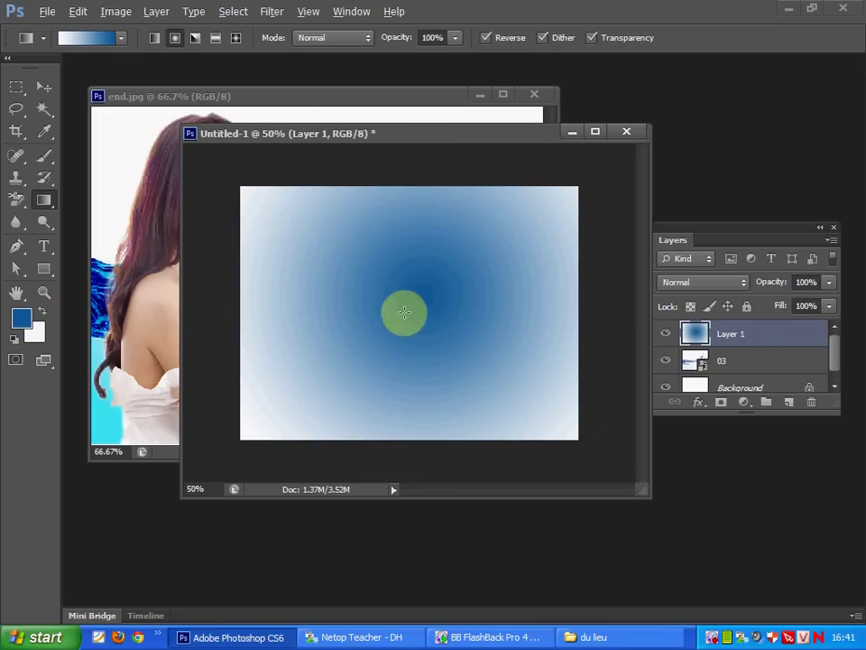
drag(412, 307, 581, 442)
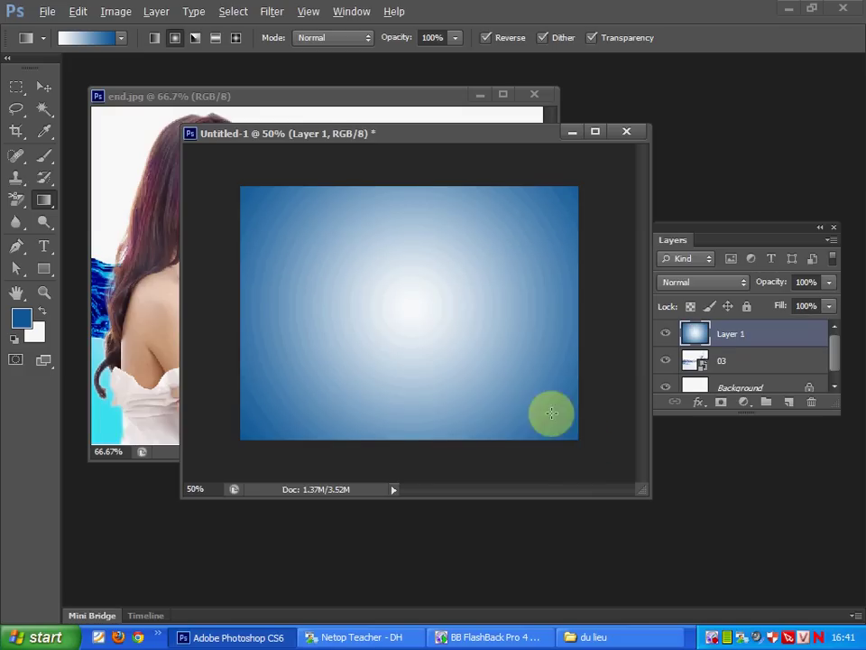
click(43, 87)
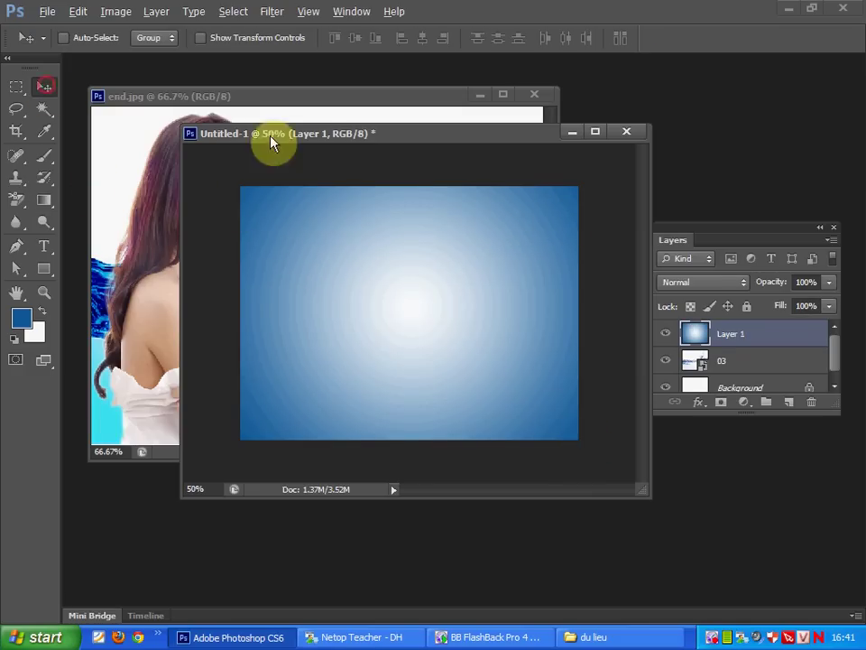
Step: Preview Normal, Multiply and Color Burn blend modes on the gradient layer
click(700, 283)
click(684, 10)
key(Down)
key(Down)
key(Down)
key(Down)
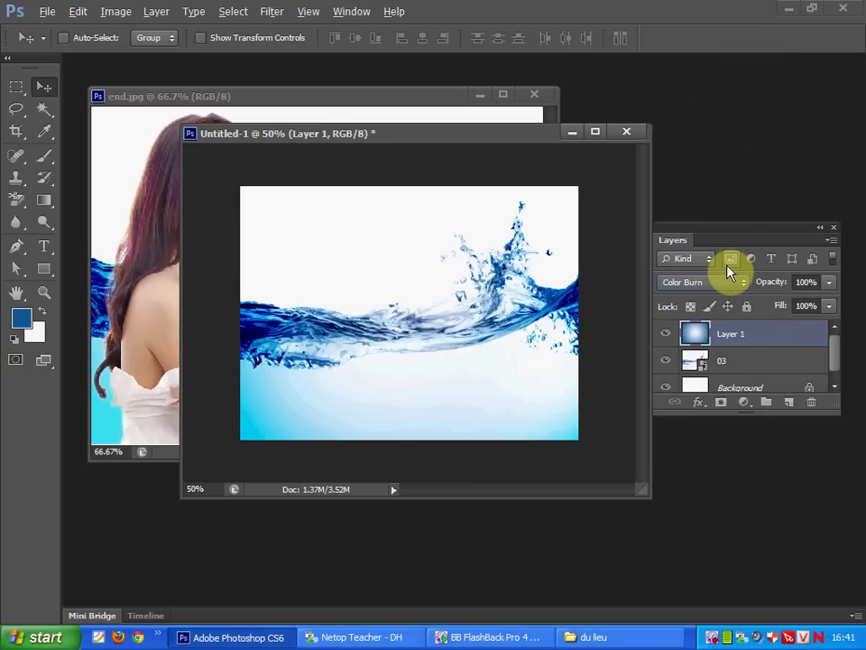
key(Up)
key(Down)
key(Down)
key(Down)
key(Down)
key(Down)
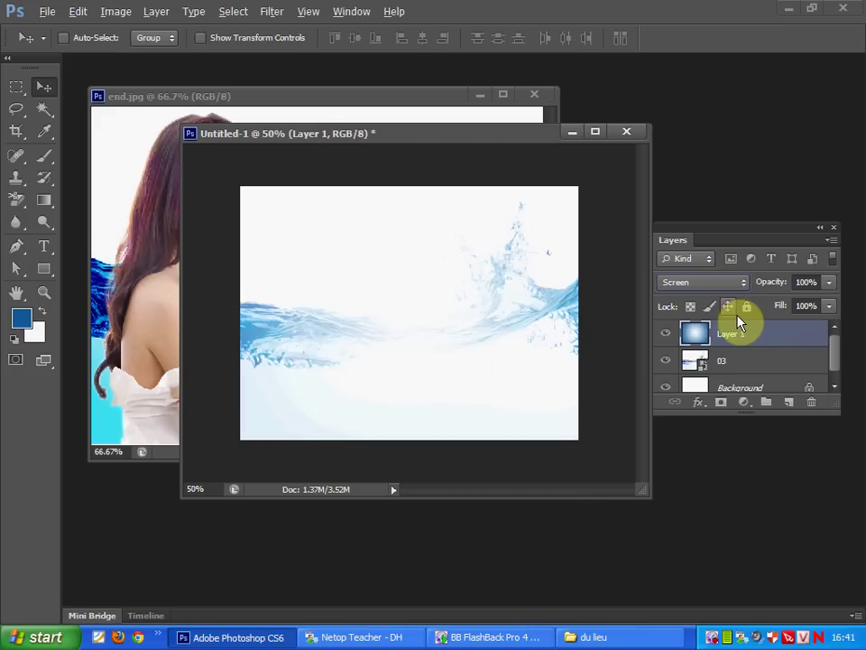
key(Down)
key(Down)
key(Down)
key(Down)
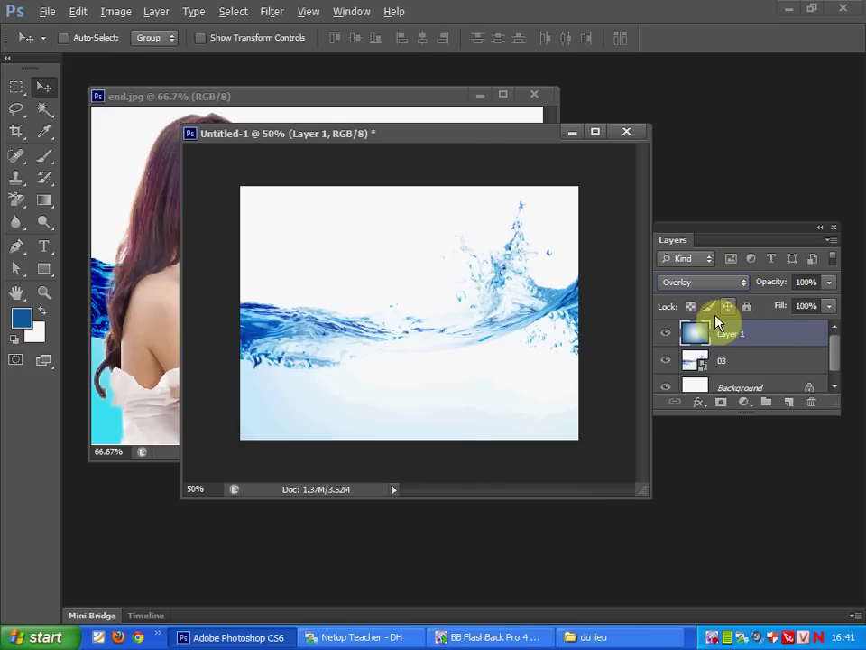
Step: Try Multiply and Darken blending, settling Layer 1 on Color Burn for a white-to-cyan backdrop
click(714, 284)
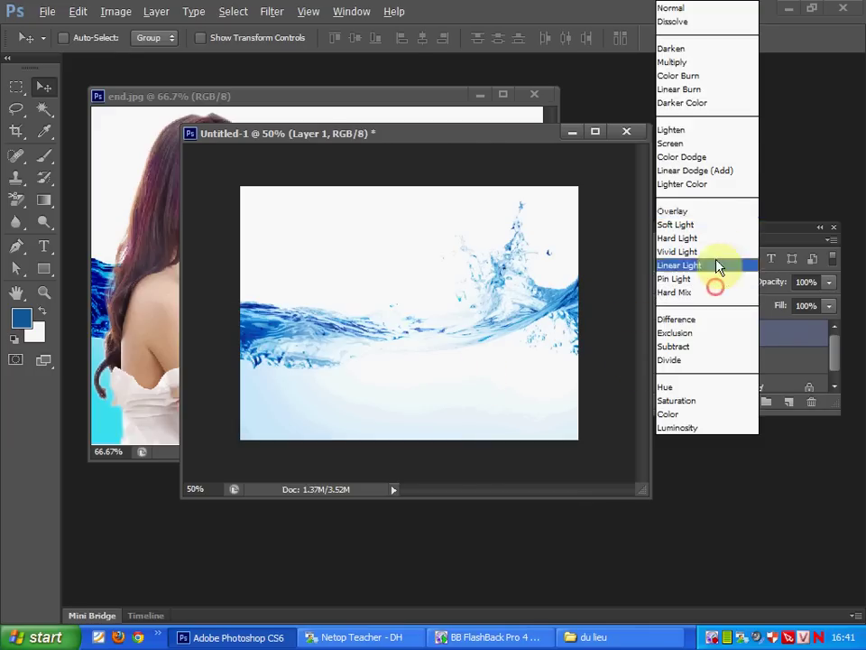
click(685, 63)
key(Down)
key(Down)
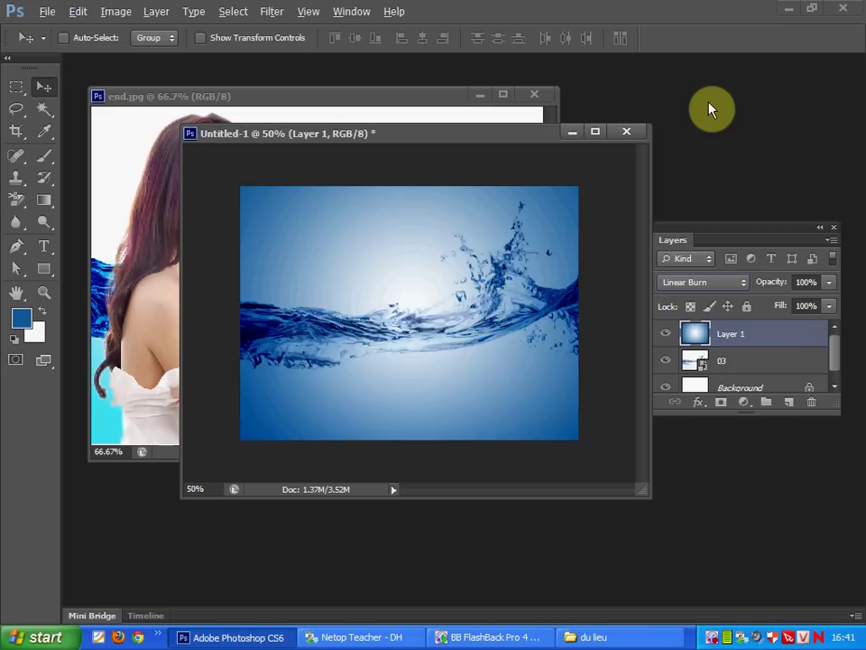
key(Down)
key(Down)
key(Down)
key(Down)
key(Down)
key(Down)
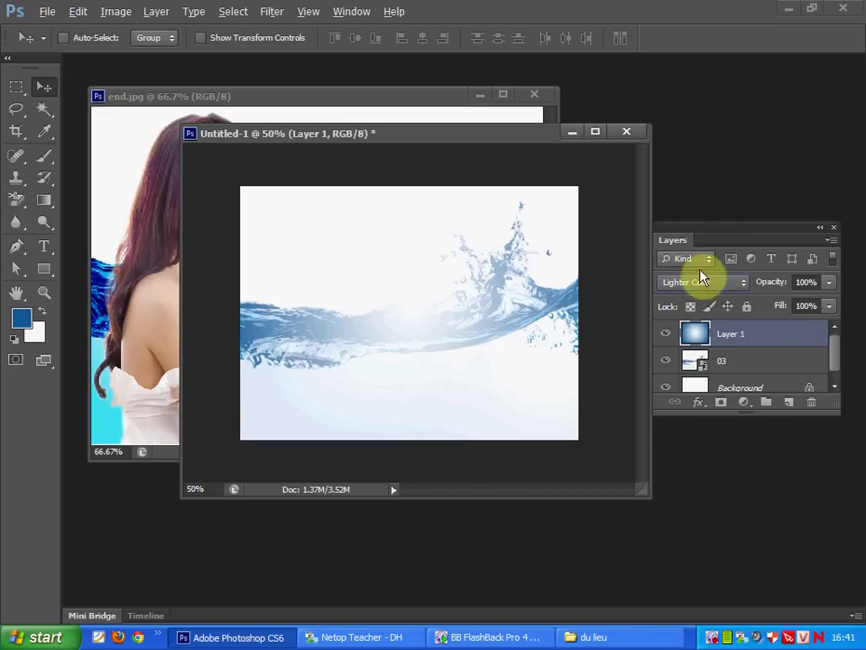
click(701, 281)
click(688, 46)
key(Down)
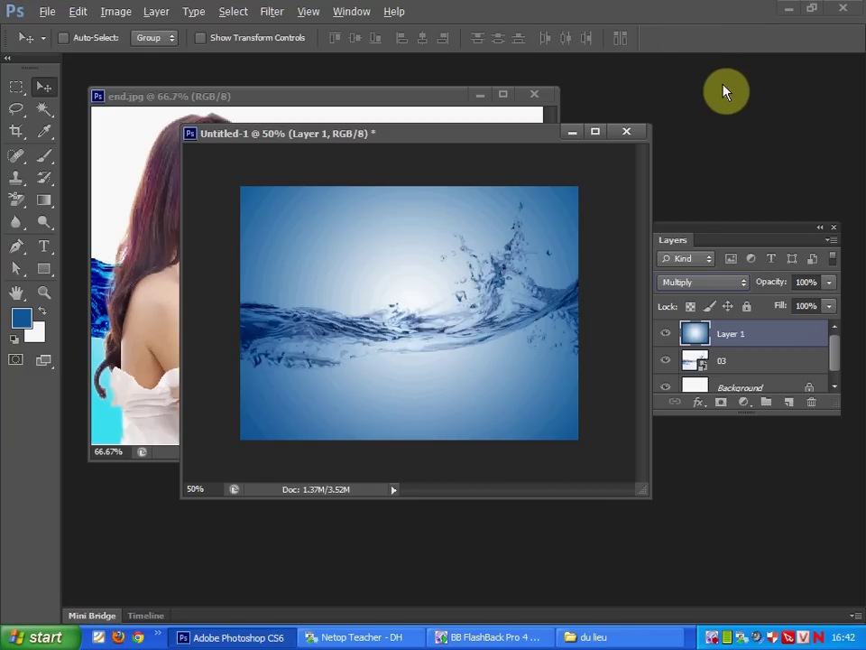
key(Down)
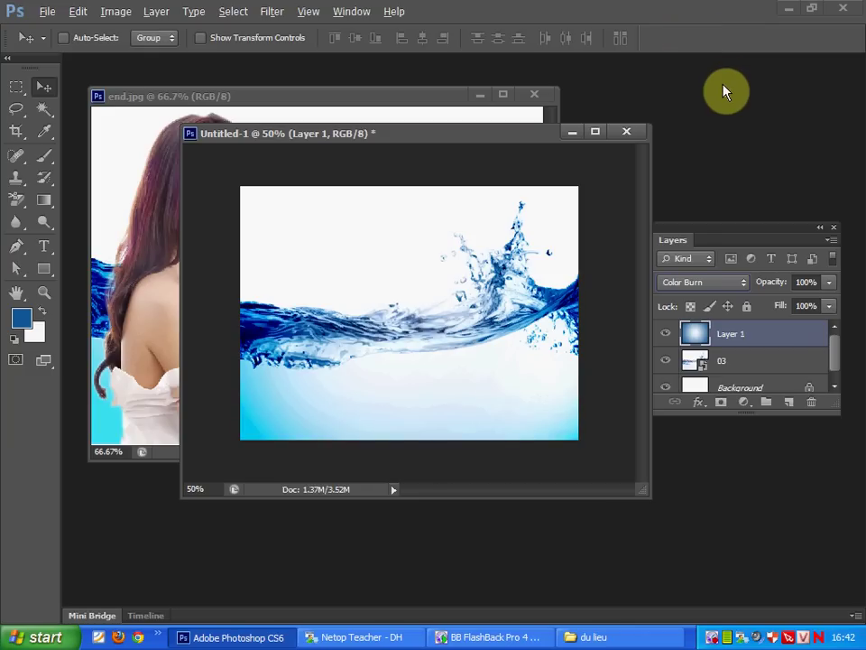
Step: Toggle between end.jpg and Untitled-1 to compare against the finished poster
drag(708, 228, 732, 226)
click(450, 131)
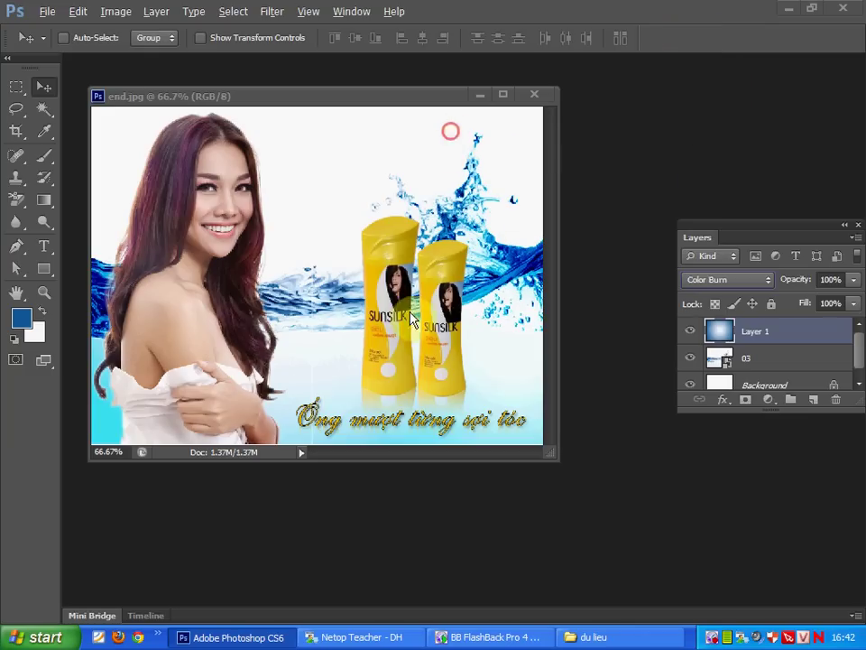
click(418, 305)
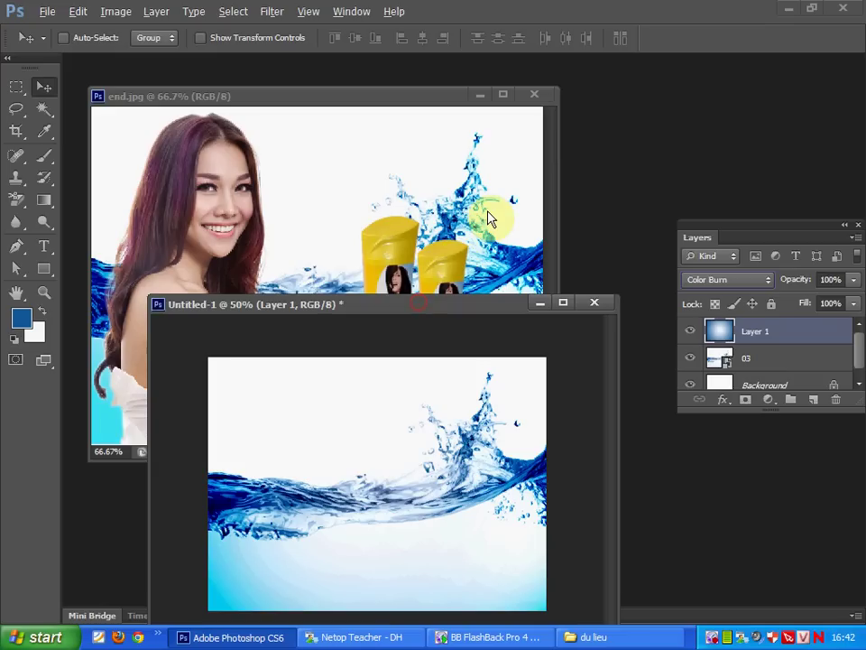
click(533, 349)
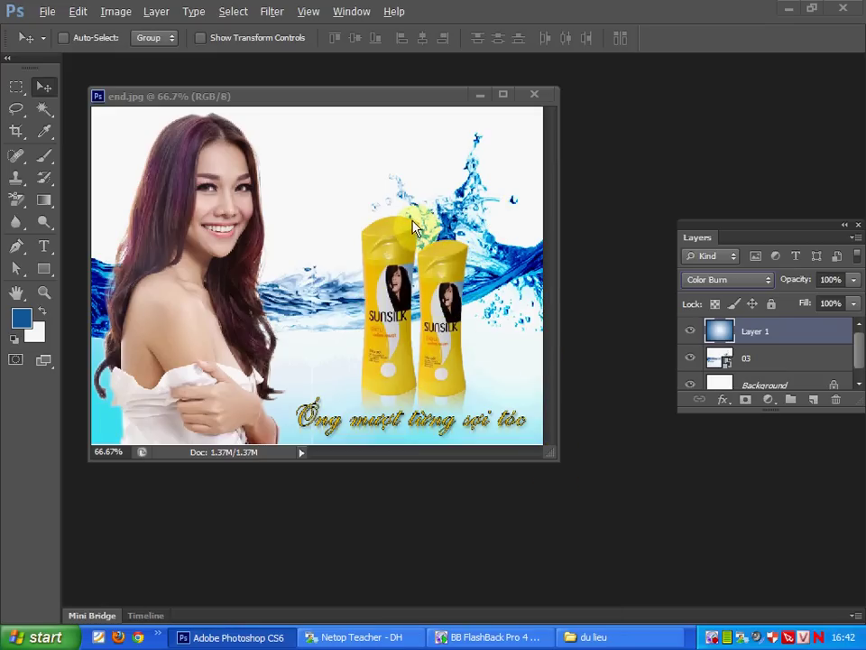
Step: Drag photo 01 from the du lieu folder into Photoshop as its own 01.jpg document
click(632, 639)
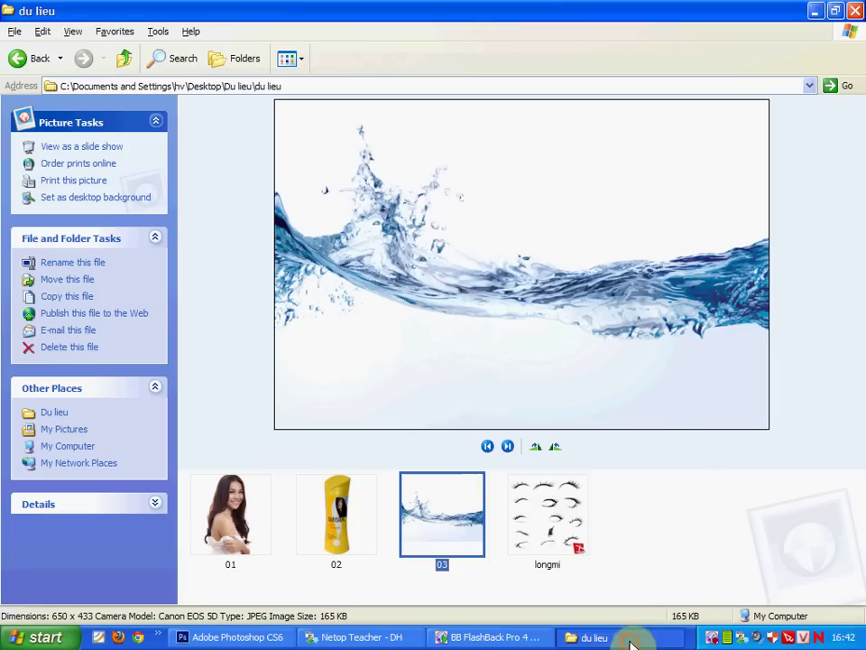
click(244, 510)
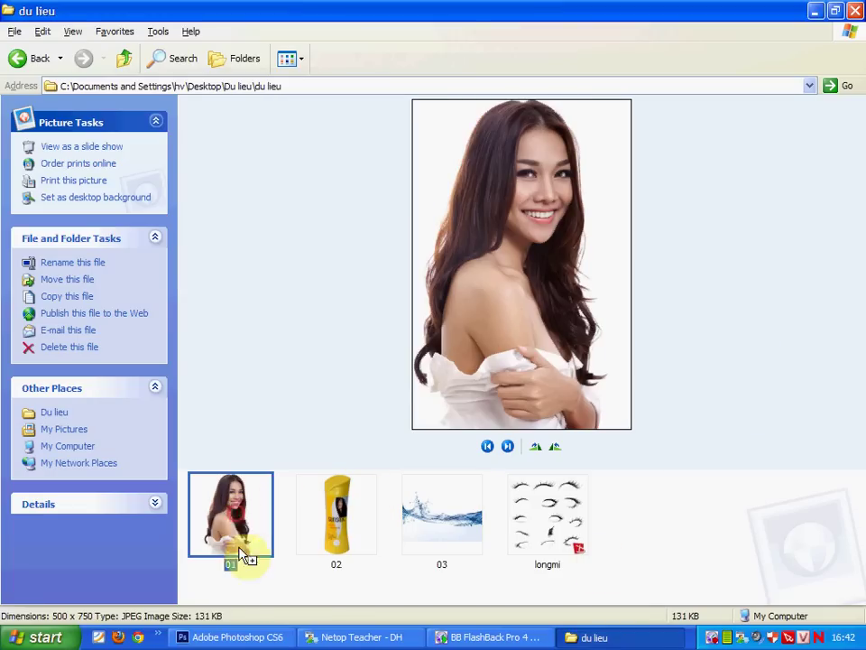
mouse_move(243, 555)
mouse_down()
mouse_move(664, 149)
mouse_move(639, 139)
mouse_up()
drag(174, 60, 441, 75)
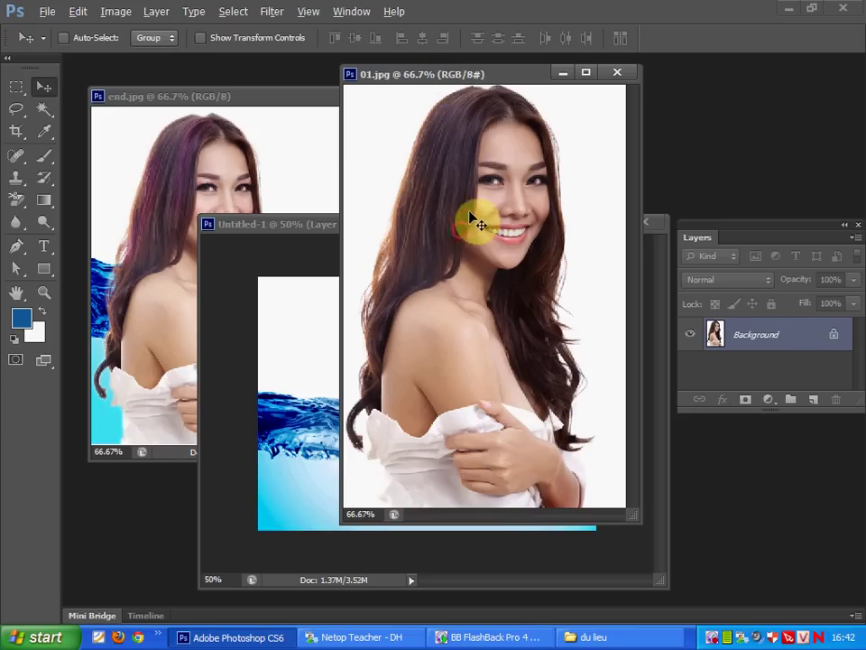
Step: Copy the model photo into Untitled-1 as Layer 2 and close 01.jpg
drag(473, 221, 311, 432)
click(629, 72)
click(532, 158)
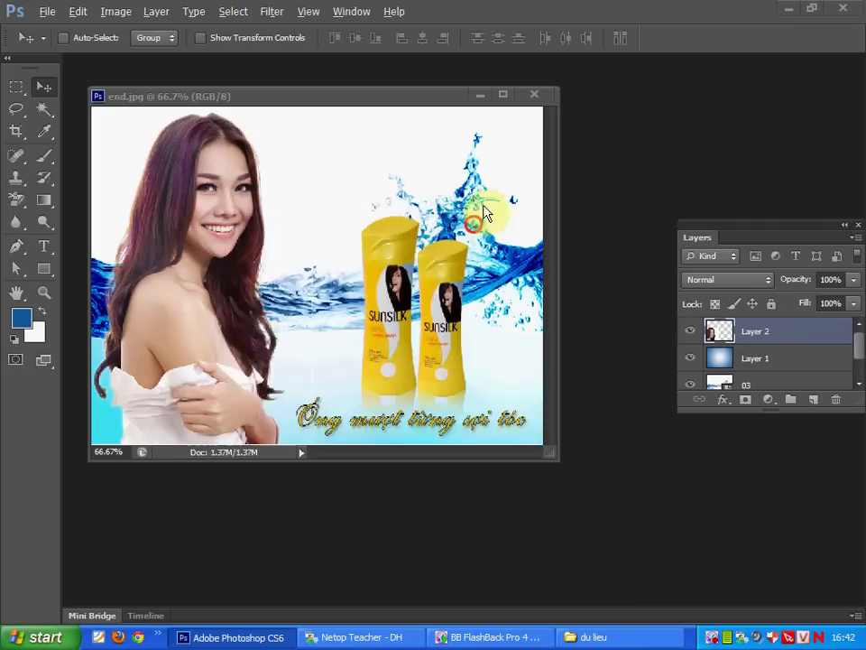
drag(348, 322, 448, 287)
Step: Try resizing and stretching the woman layer, then undo and cancel those attempts
key(ctrl+t)
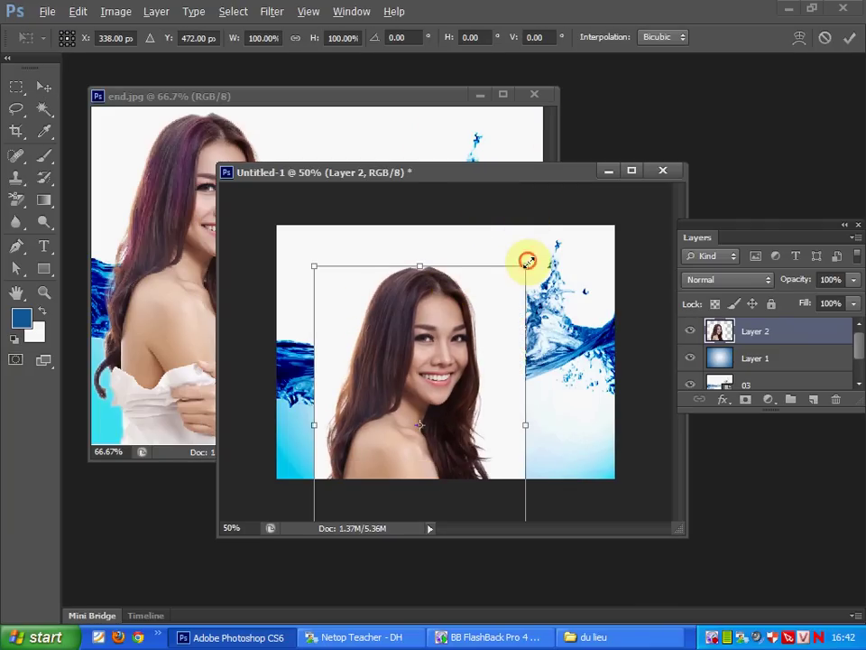
drag(525, 259, 497, 315)
mouse_move(406, 377)
mouse_down()
mouse_move(350, 220)
mouse_move(387, 273)
mouse_up()
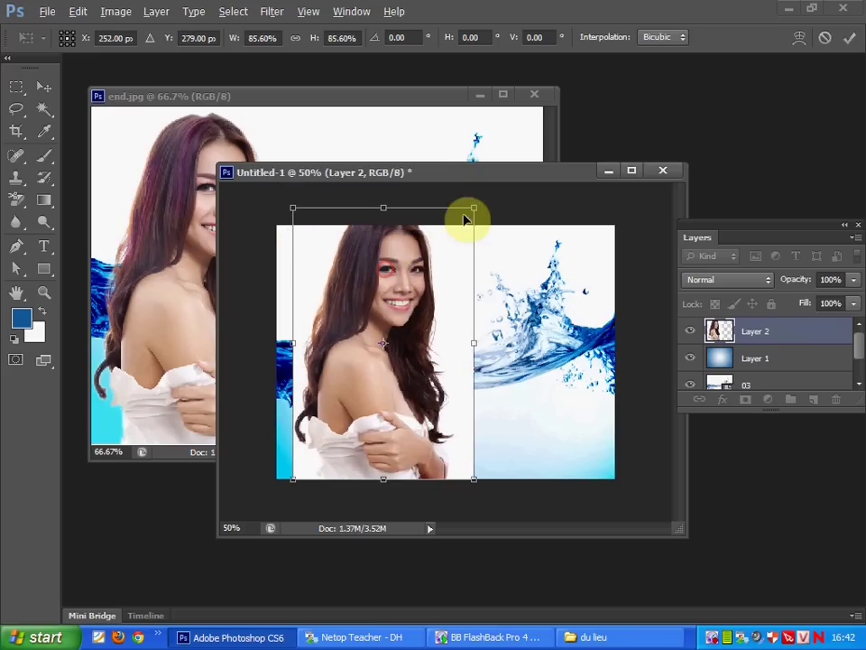
mouse_move(468, 213)
mouse_down()
mouse_move(442, 234)
mouse_move(453, 232)
mouse_up()
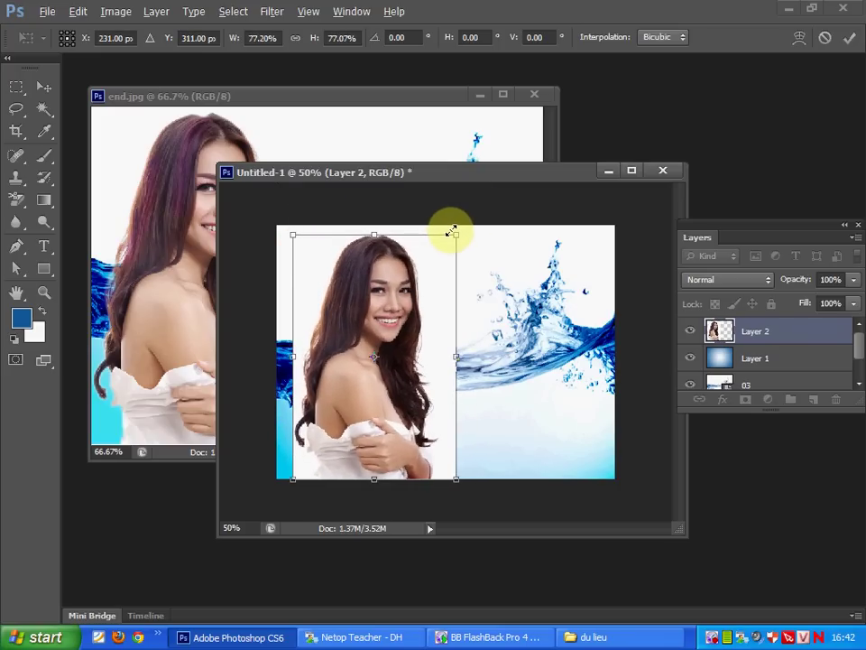
drag(453, 359, 553, 353)
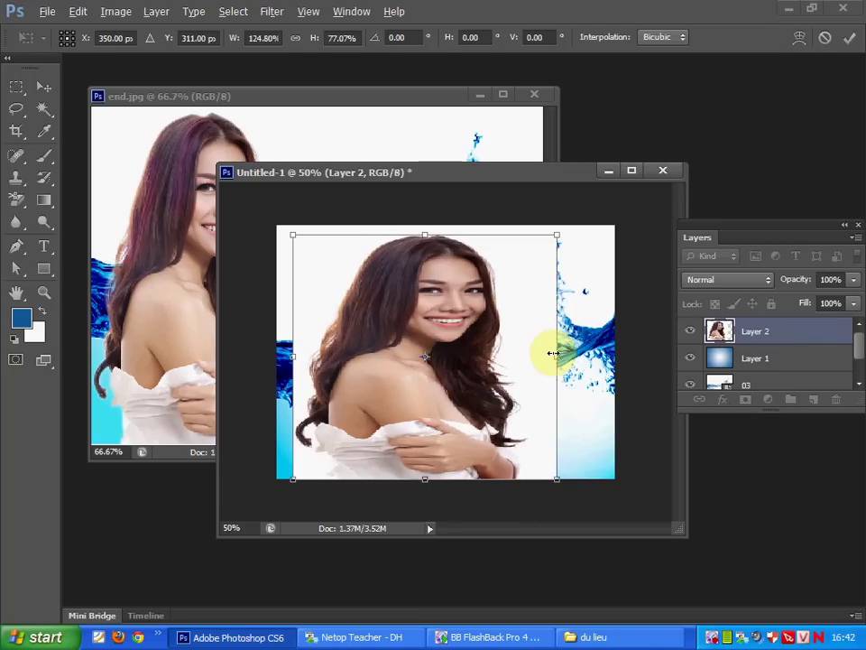
key(Return)
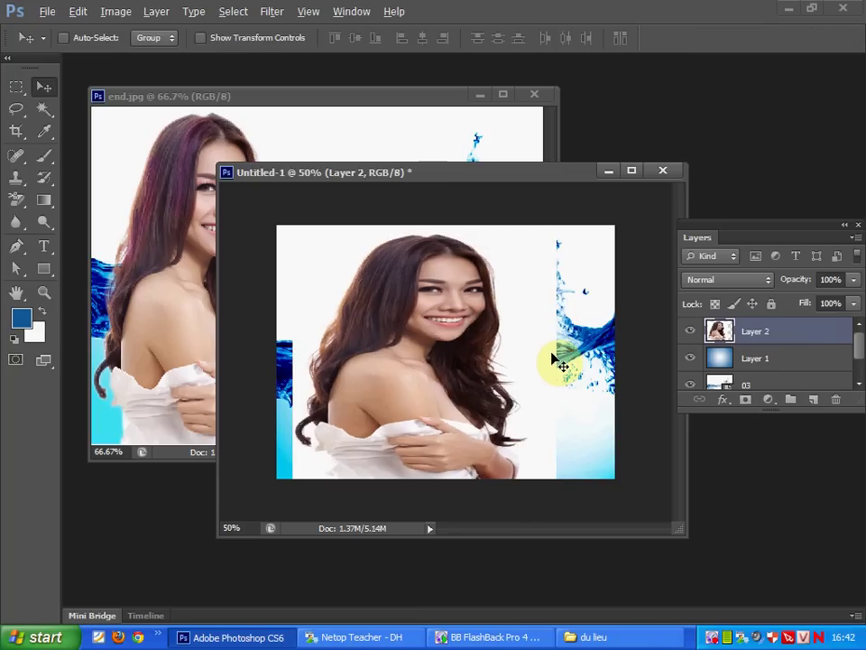
key(ctrl+z)
key(ctrl+t)
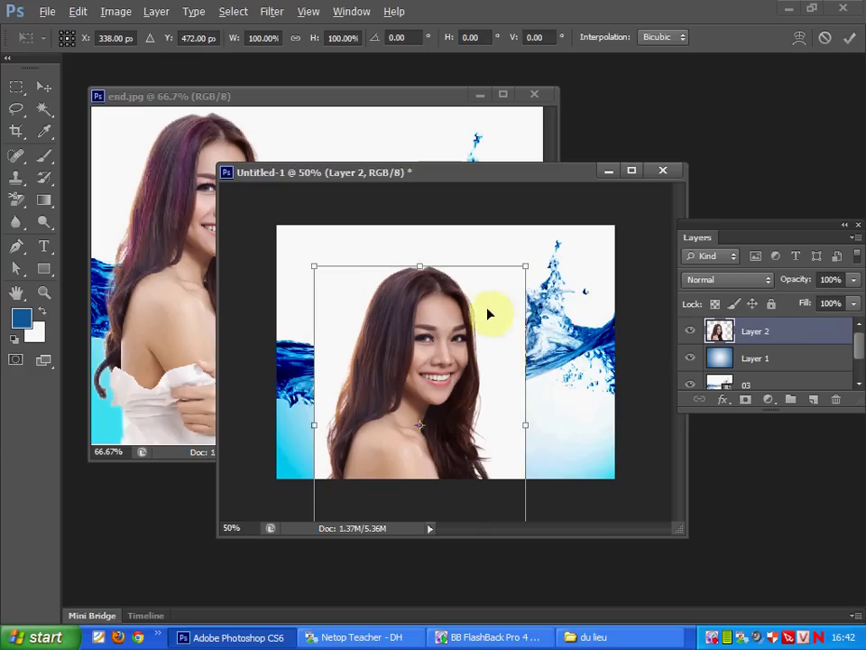
drag(419, 265, 421, 339)
drag(422, 388, 388, 283)
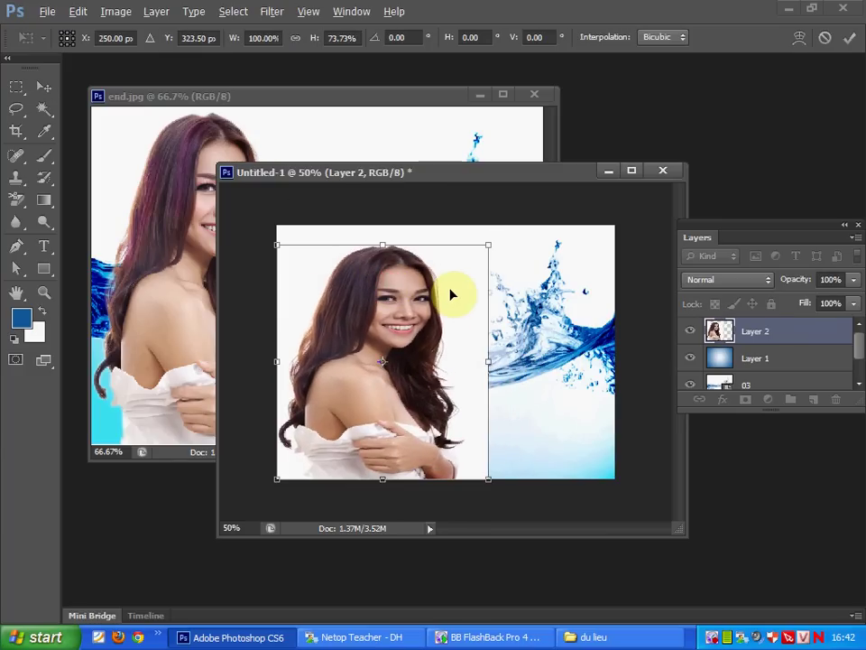
key(Escape)
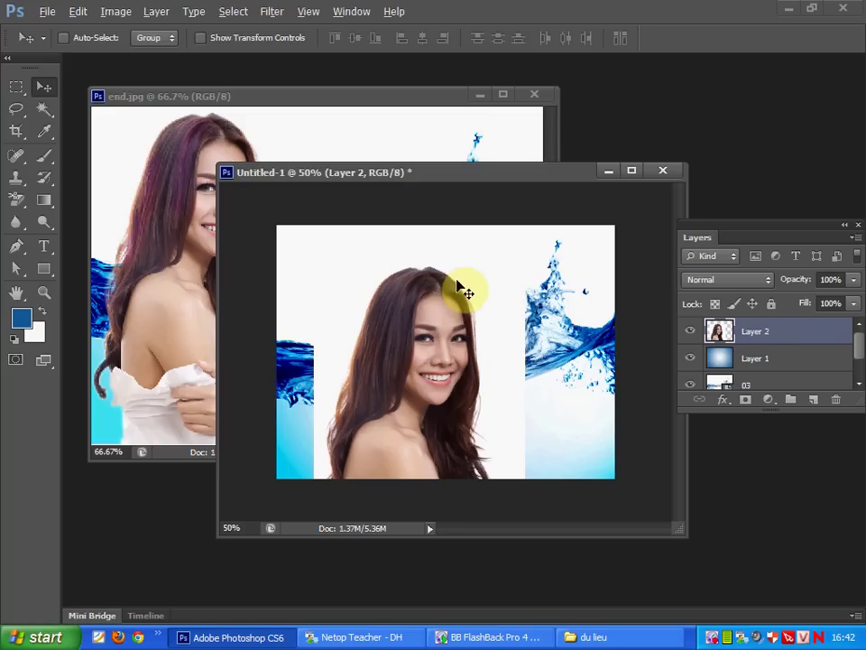
Step: Scale the woman proportionally to about 77% at top-left and duplicate her layer
key(ctrl+t)
drag(522, 264, 480, 320)
drag(405, 377, 387, 265)
mouse_move(467, 220)
mouse_down()
mouse_move(450, 245)
mouse_move(458, 233)
mouse_up()
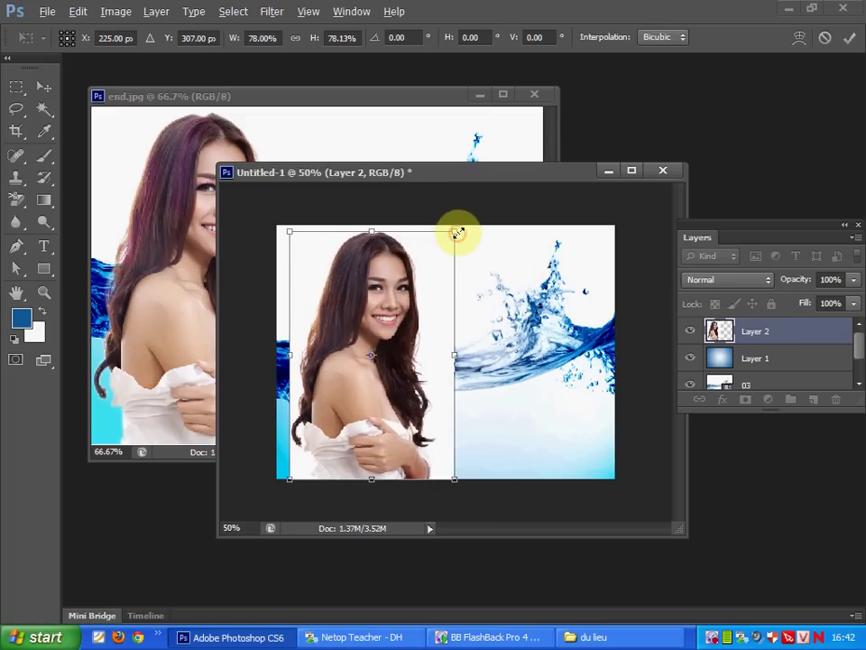
key(Return)
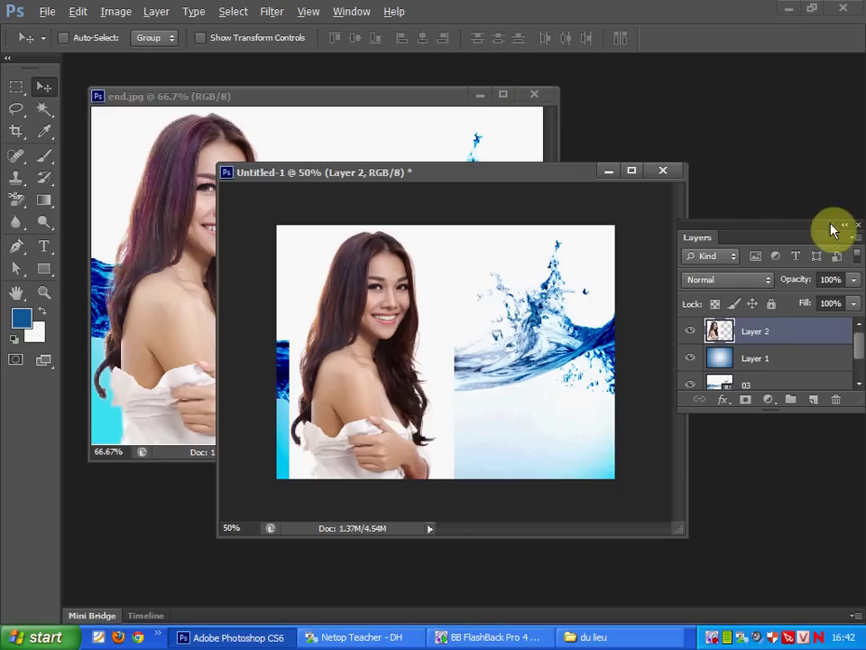
mouse_move(813, 348)
mouse_down()
mouse_move(812, 399)
mouse_move(782, 494)
mouse_up()
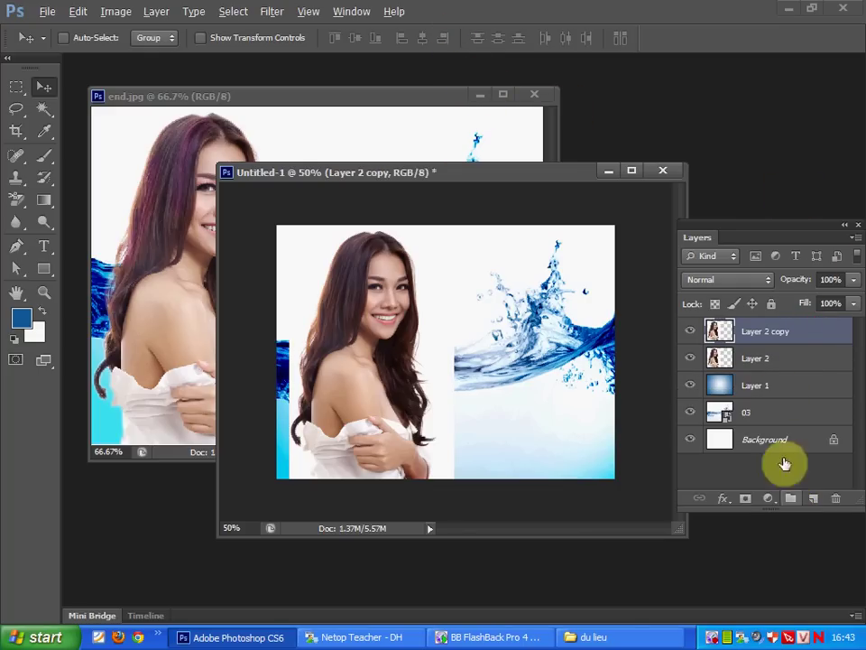
Step: Rename the copied woman layer toc and the original layer nguoi
double_click(762, 331)
text(t)
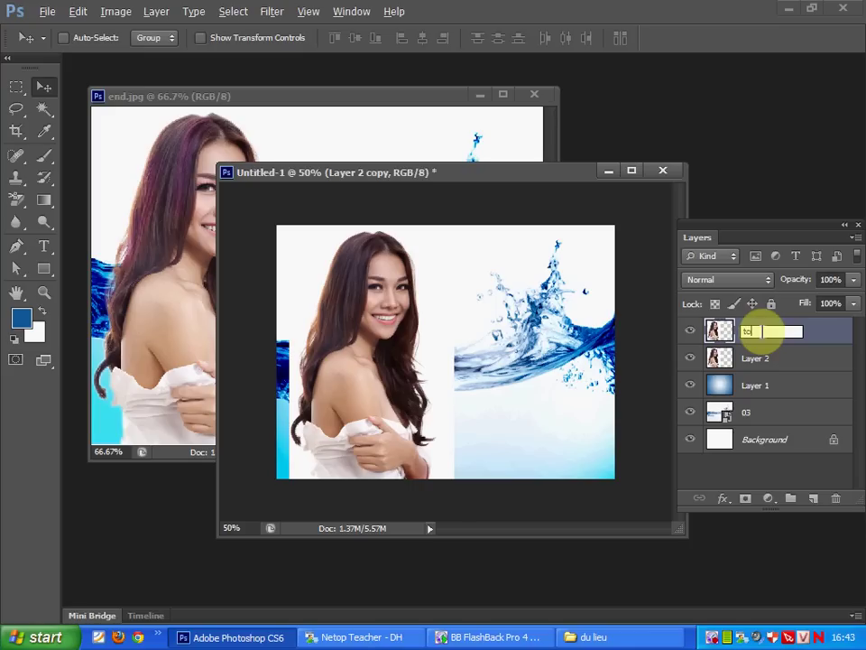
text(c)
key(Return)
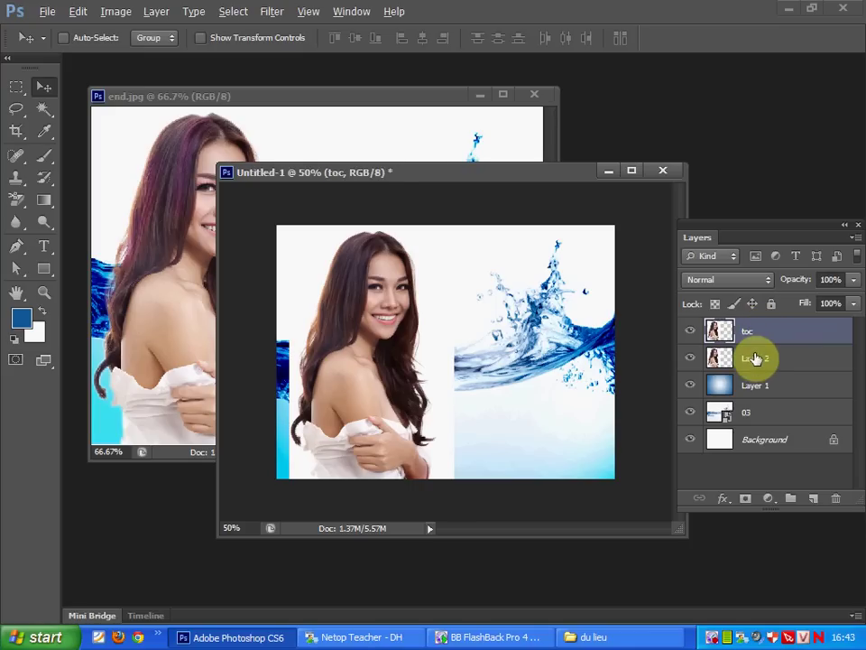
double_click(756, 358)
text(nguo)
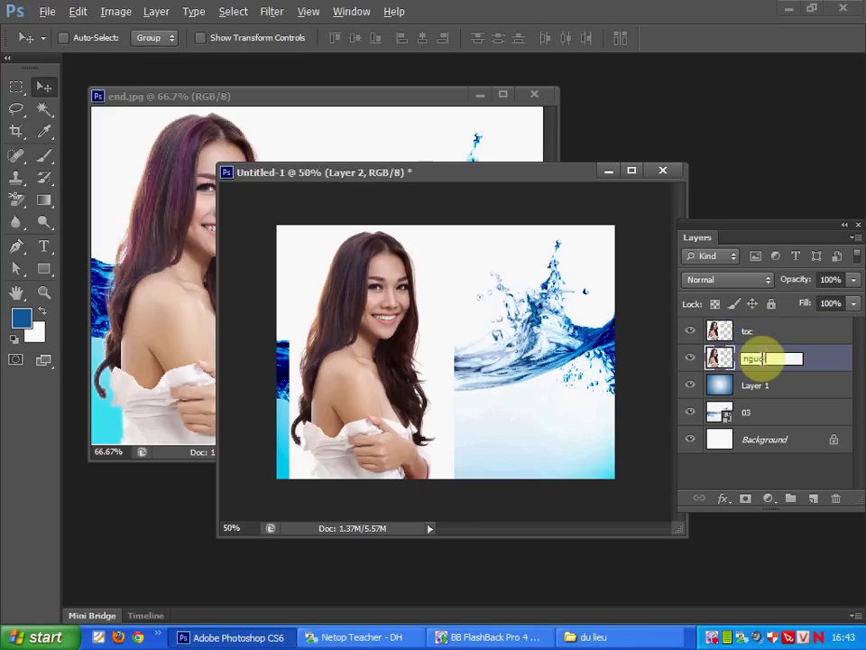
key(Return)
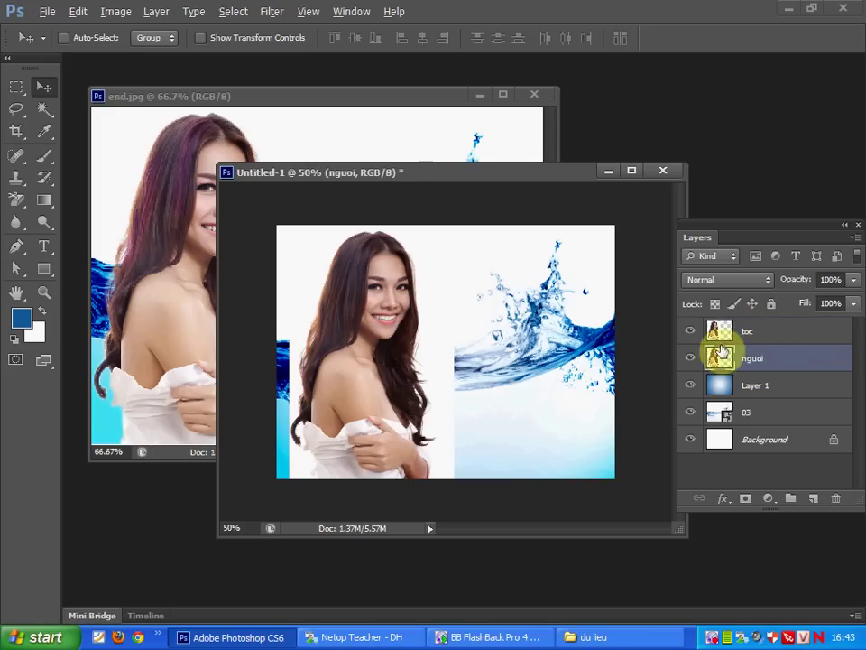
Step: Hide the nguoi layer, zoom to 66.7%, and make toc the working layer
click(689, 364)
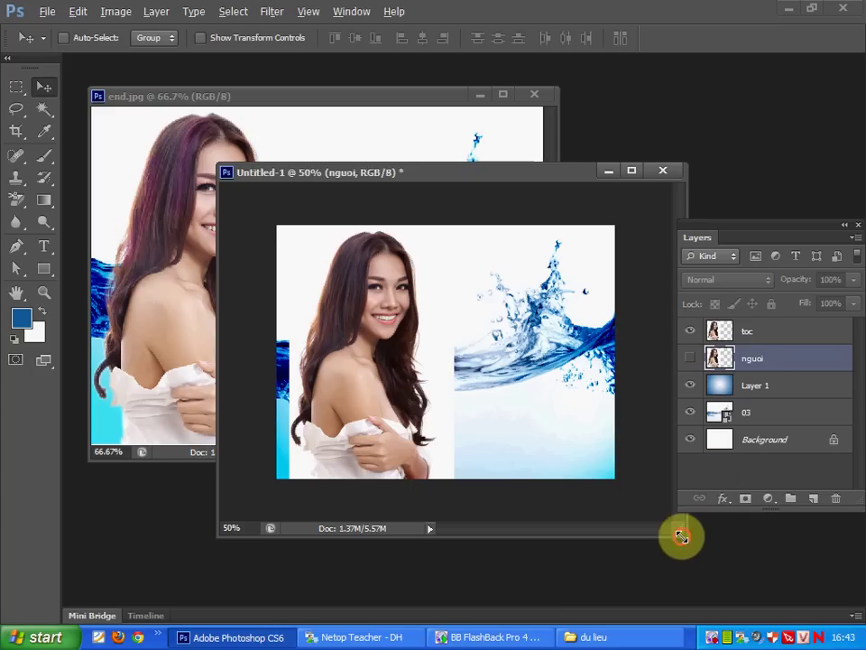
drag(679, 530, 768, 582)
key(ctrl+plus)
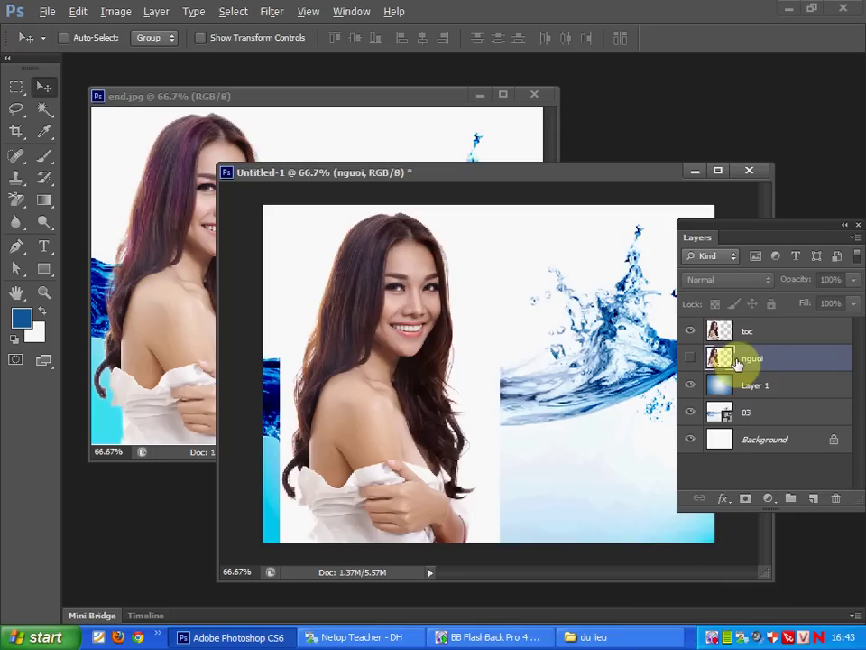
click(761, 333)
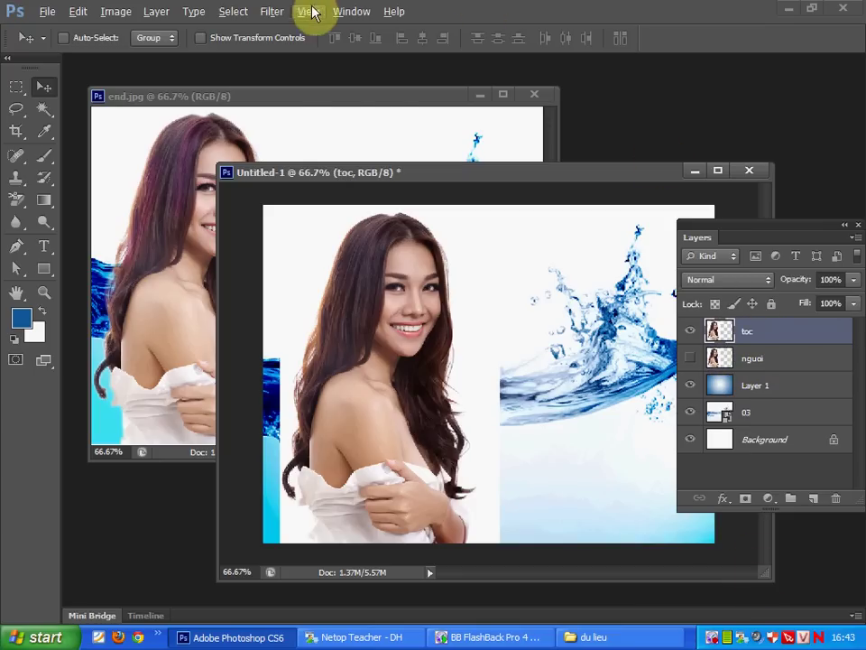
click(273, 11)
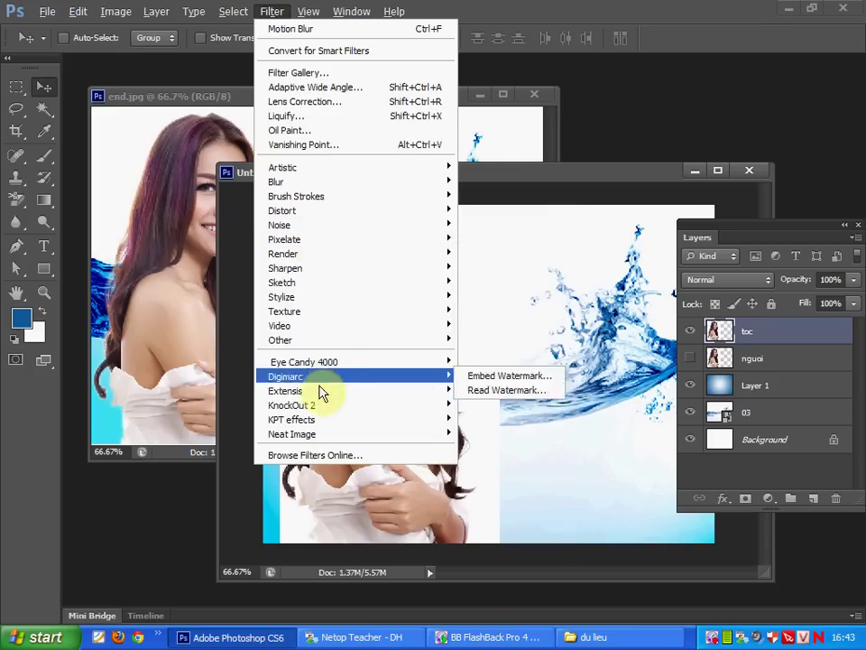
mouse_move(292, 406)
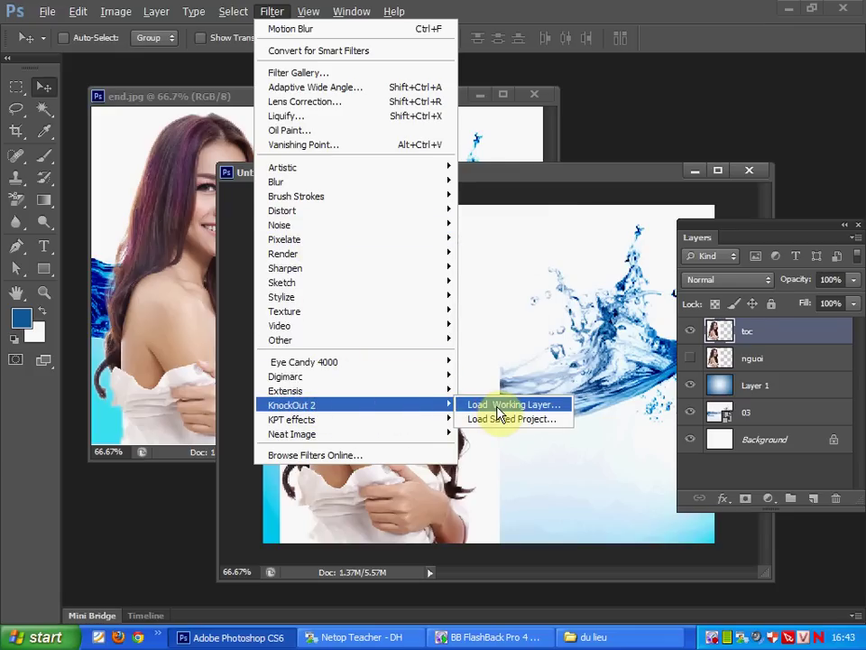
Step: Load the toc layer into KnockOut 2 with Load Working Layer
click(497, 411)
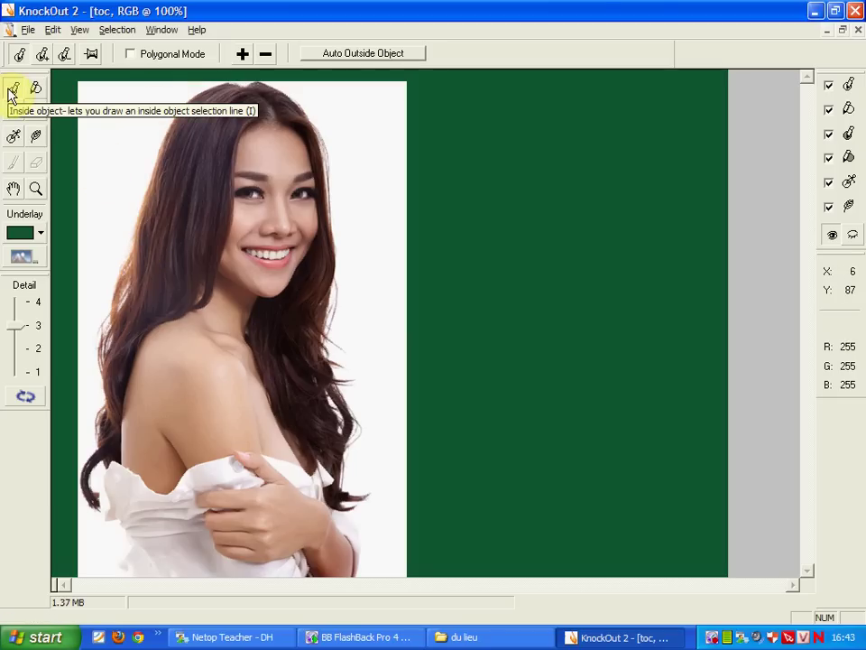
Step: Trace inside and outside lines along the hair, process the knockout, and apply it to toc
click(12, 90)
mouse_move(144, 260)
mouse_down()
mouse_move(173, 158)
mouse_move(207, 91)
mouse_move(265, 86)
mouse_move(295, 107)
mouse_move(314, 139)
mouse_move(323, 198)
mouse_move(311, 379)
mouse_move(332, 427)
mouse_move(311, 429)
mouse_move(276, 344)
mouse_move(322, 214)
mouse_move(315, 136)
mouse_move(267, 114)
mouse_move(216, 166)
mouse_move(191, 275)
mouse_move(136, 333)
mouse_move(116, 375)
mouse_move(140, 265)
mouse_move(135, 226)
mouse_up()
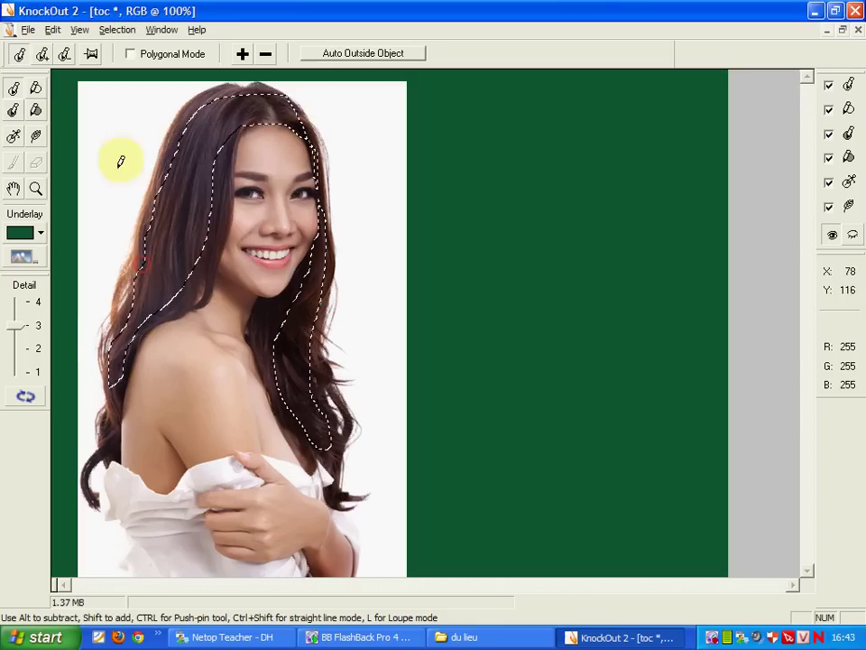
click(36, 89)
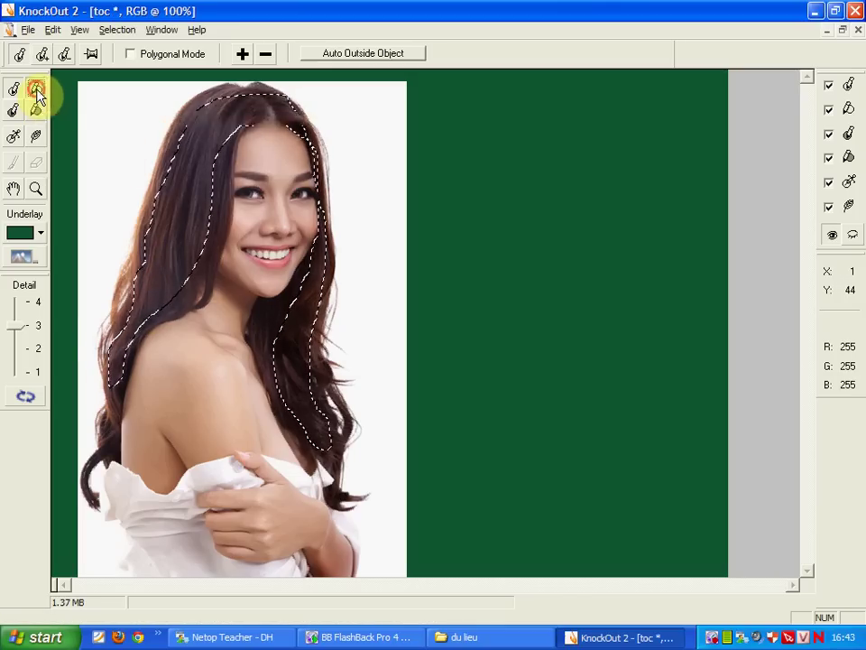
mouse_move(132, 170)
mouse_down()
mouse_move(158, 104)
mouse_move(239, 54)
mouse_move(360, 146)
mouse_move(386, 384)
mouse_move(379, 516)
mouse_move(279, 441)
mouse_move(247, 294)
mouse_move(253, 259)
mouse_move(204, 325)
mouse_move(155, 437)
mouse_move(91, 518)
mouse_move(81, 409)
mouse_move(94, 242)
mouse_up()
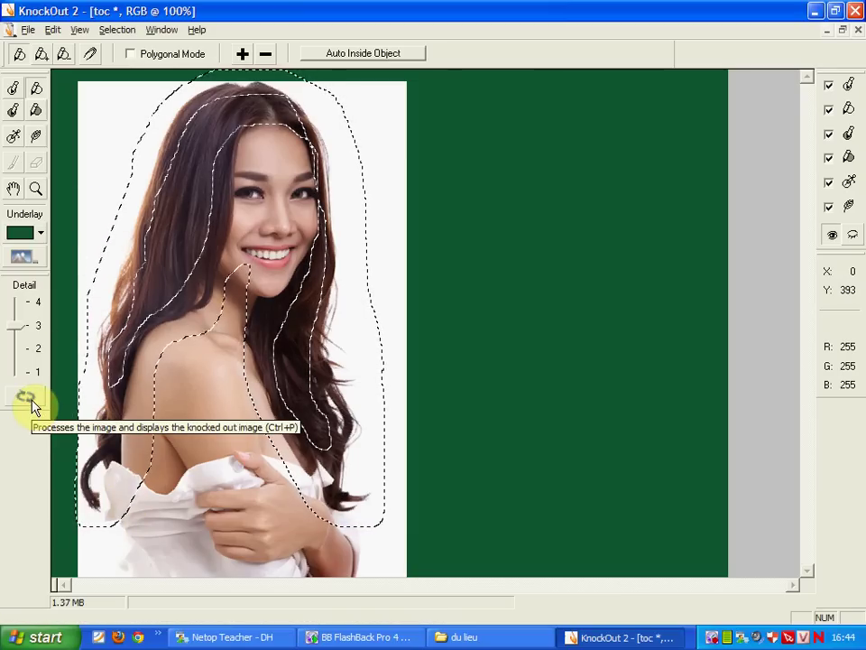
click(28, 398)
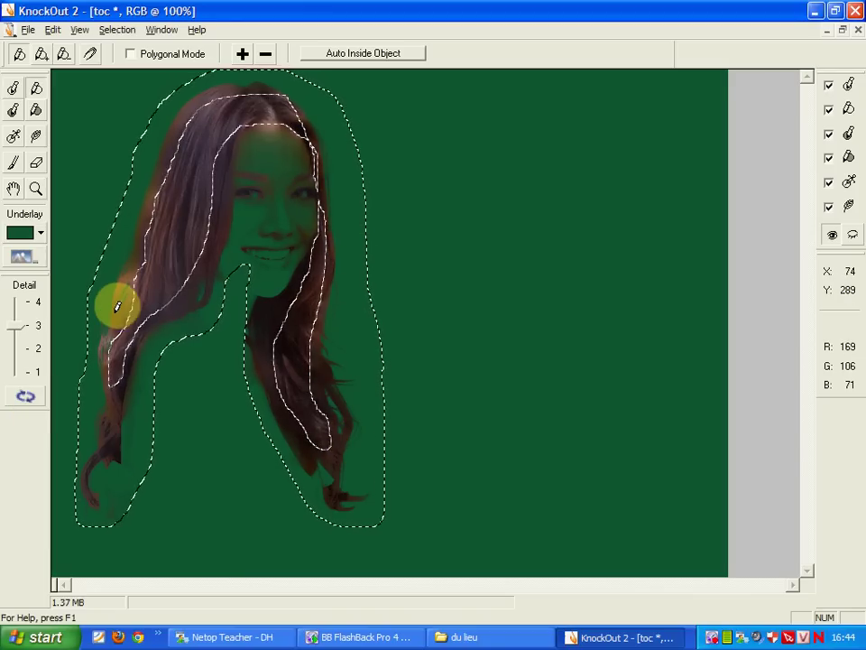
click(28, 30)
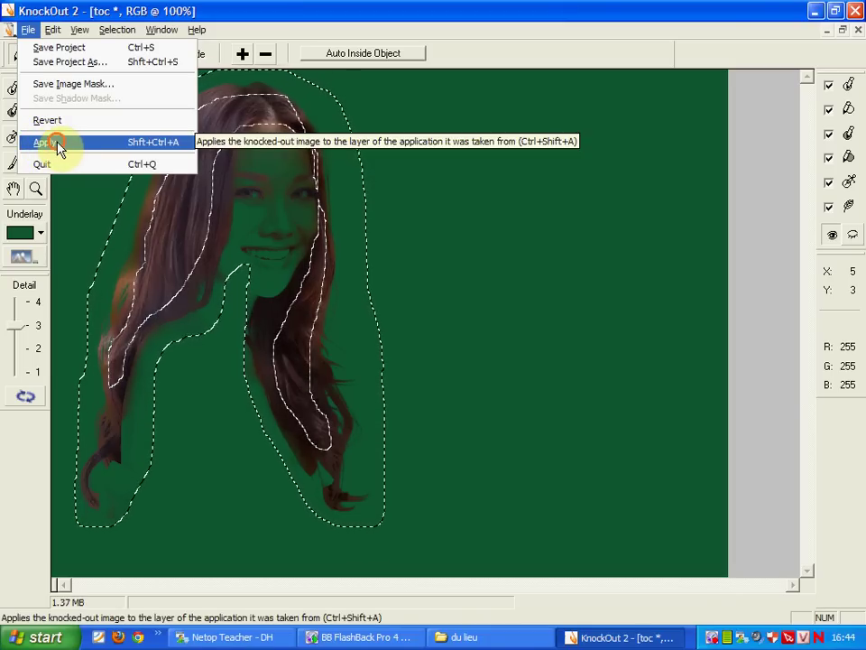
click(54, 144)
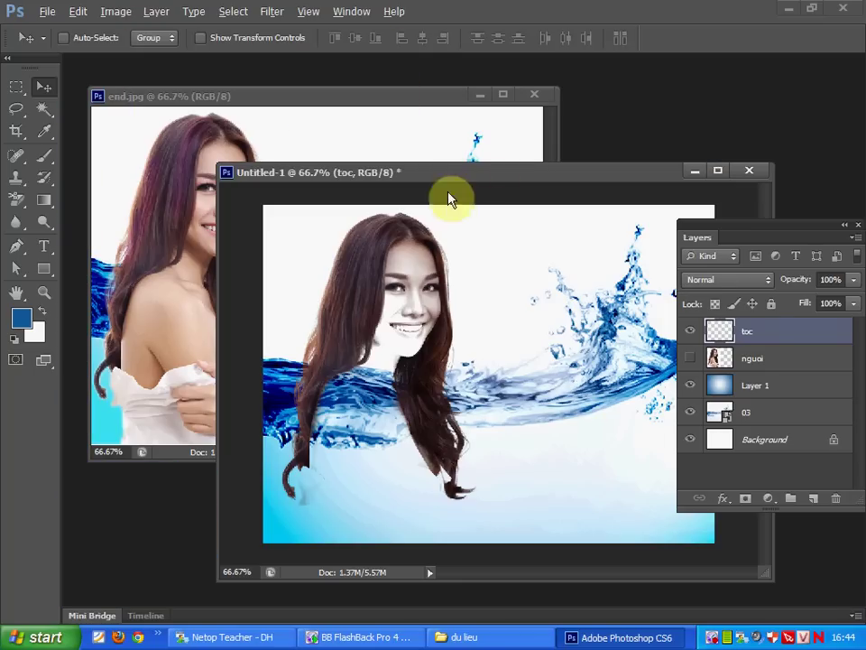
Step: Move the nguoi layer above toc and give it a layer mask
click(690, 330)
click(690, 330)
click(782, 360)
click(754, 360)
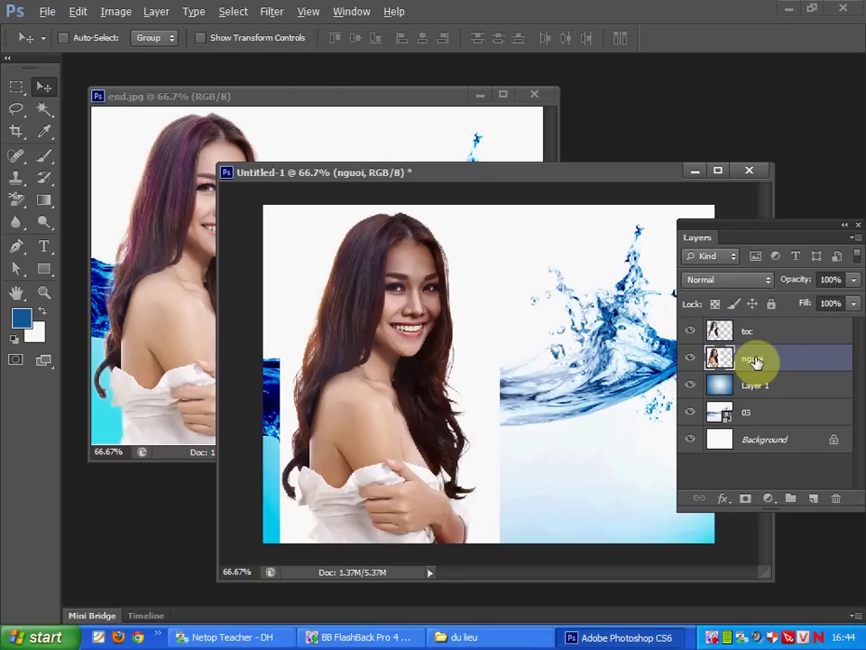
drag(755, 359, 751, 328)
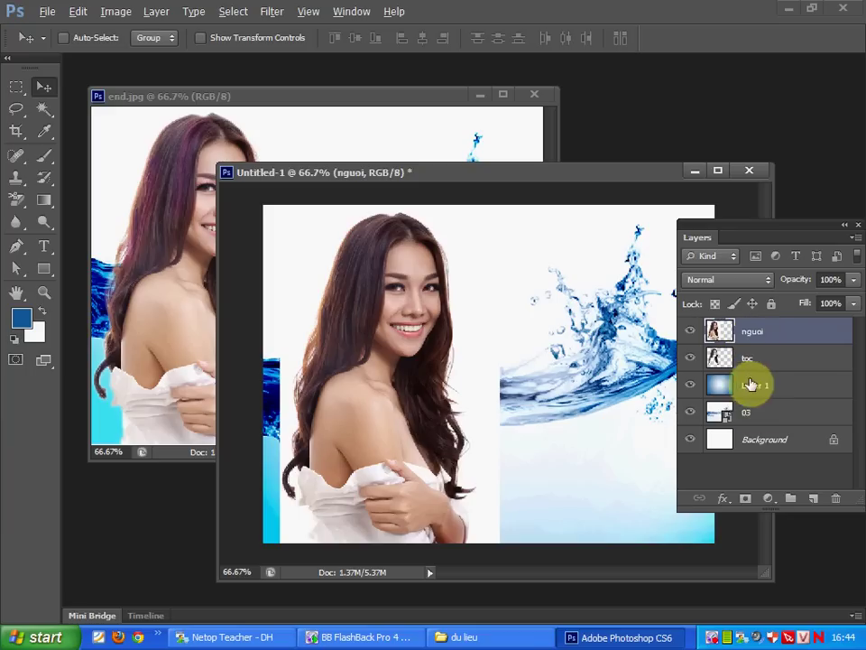
click(747, 501)
Step: Brush the mask to reveal water along the left edge and right of the woman
click(50, 159)
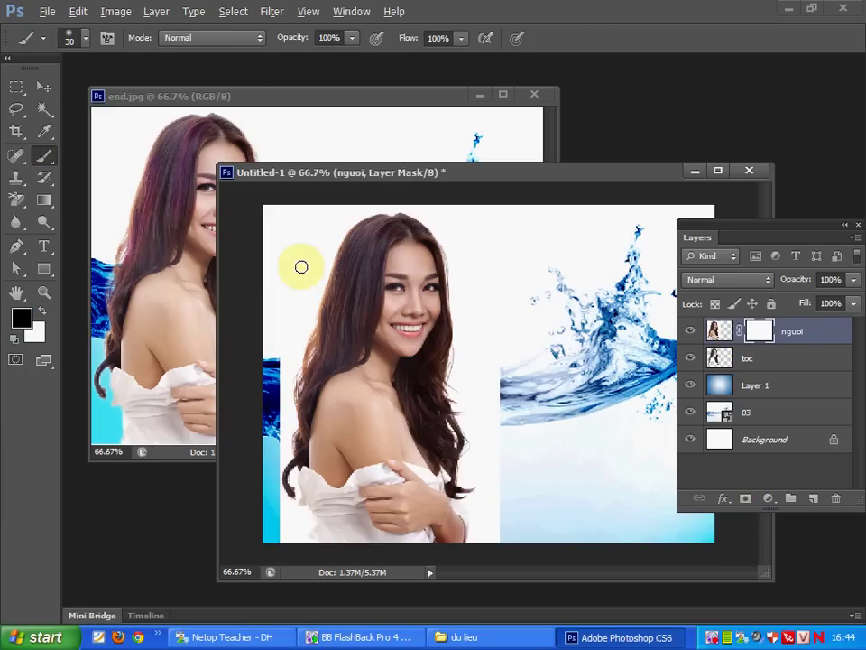
key(bracketleft)
key(bracketleft)
key(bracketleft)
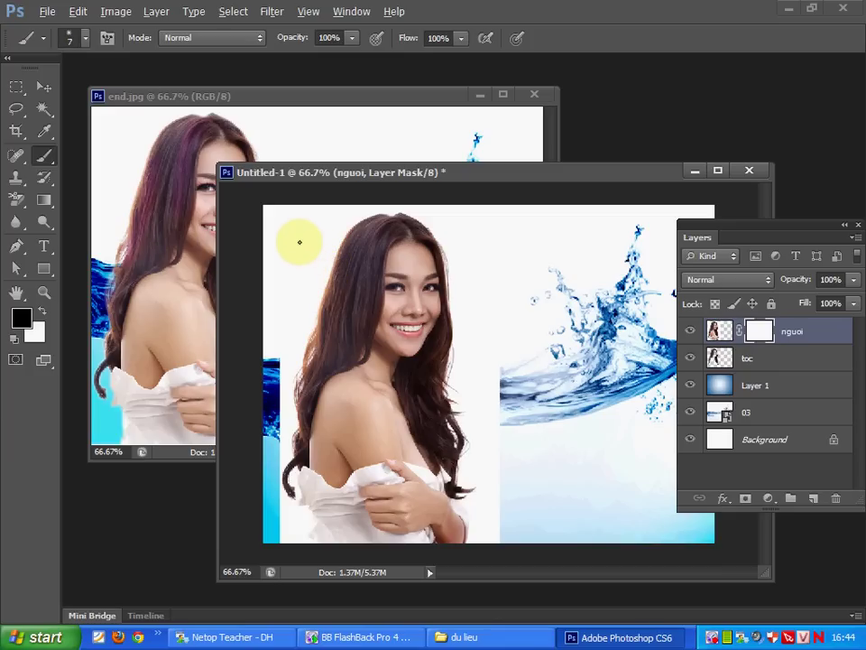
key(bracketright)
key(bracketright)
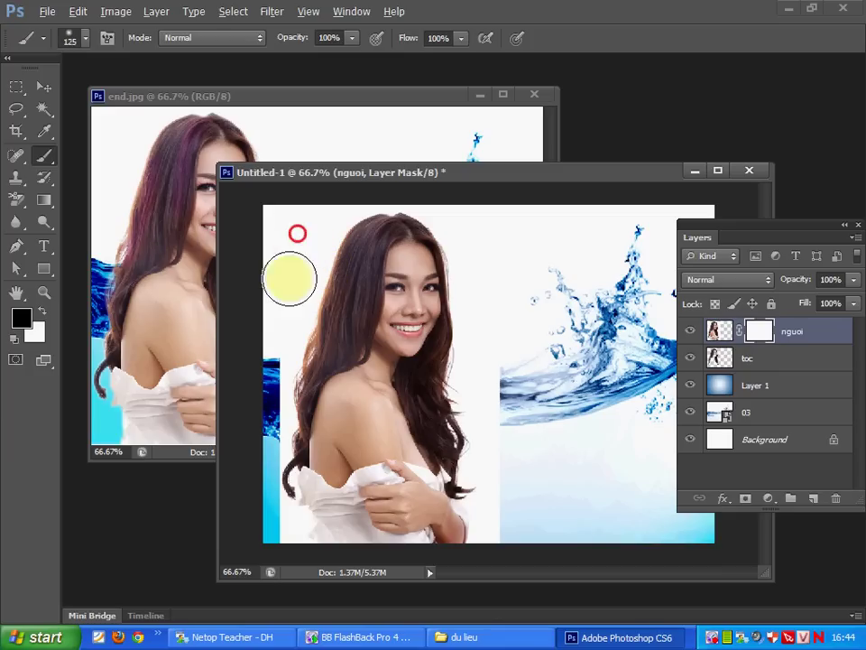
mouse_move(298, 236)
mouse_down()
mouse_move(267, 475)
mouse_move(270, 532)
mouse_up()
key(bracketleft)
key(bracketleft)
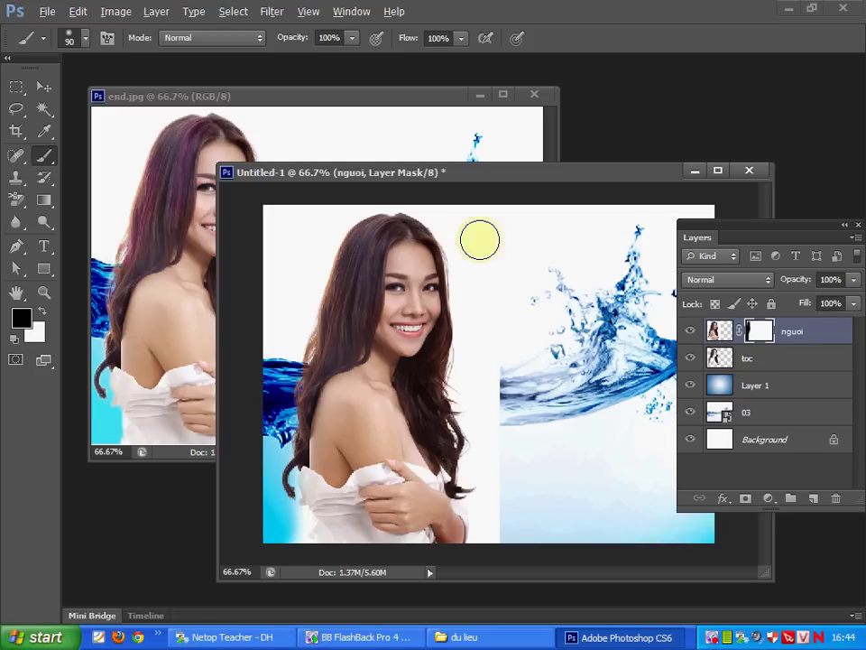
drag(487, 363, 468, 352)
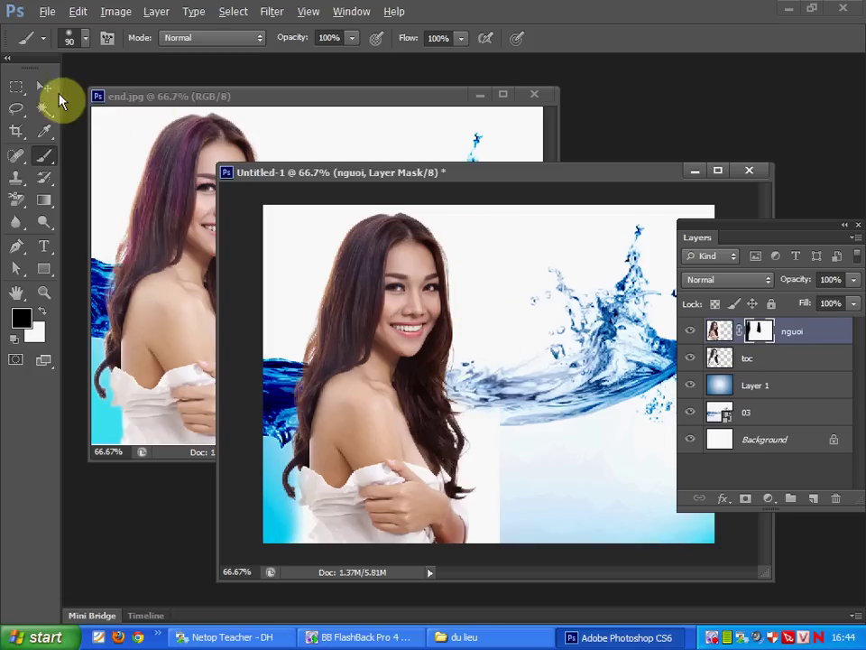
Step: Move the Layer 1 gradient and 03 water splash upward together
click(45, 86)
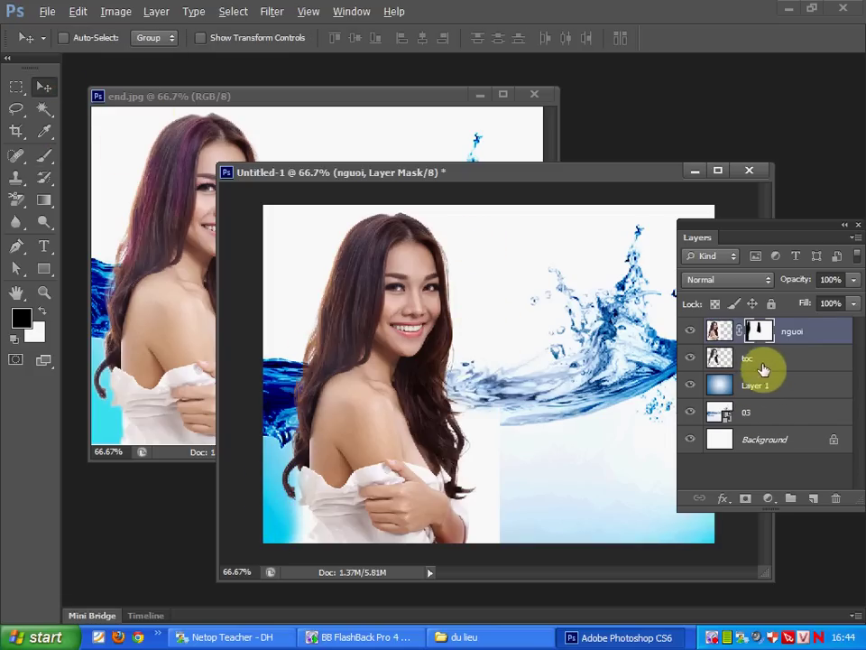
click(763, 364)
click(763, 386)
shift+click(760, 411)
mouse_move(442, 417)
mouse_down()
mouse_move(529, 253)
mouse_move(512, 381)
mouse_up()
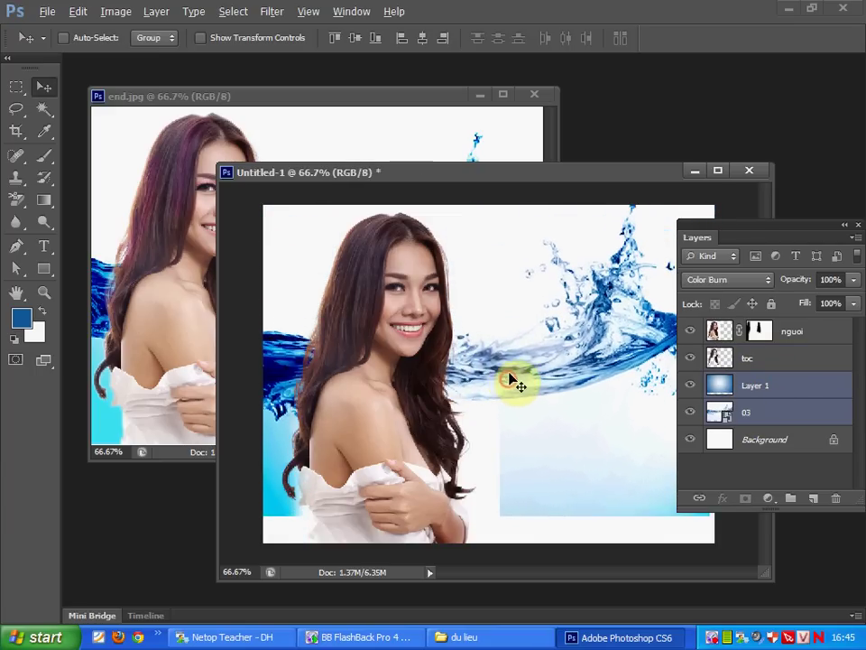
Step: Blend the nguoi mask around the hair end, then zoom to the shoulder and dress edge
click(760, 331)
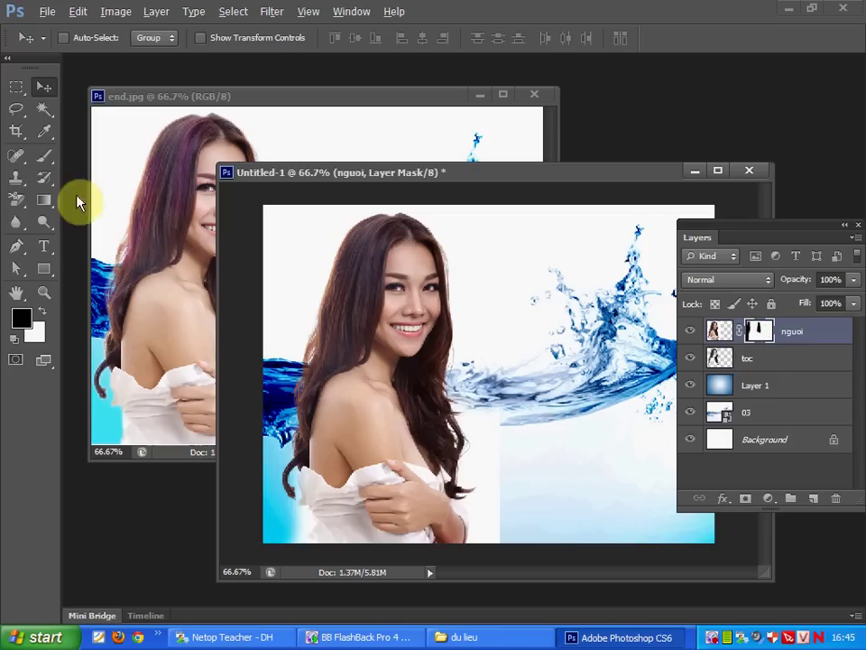
click(43, 155)
click(479, 439)
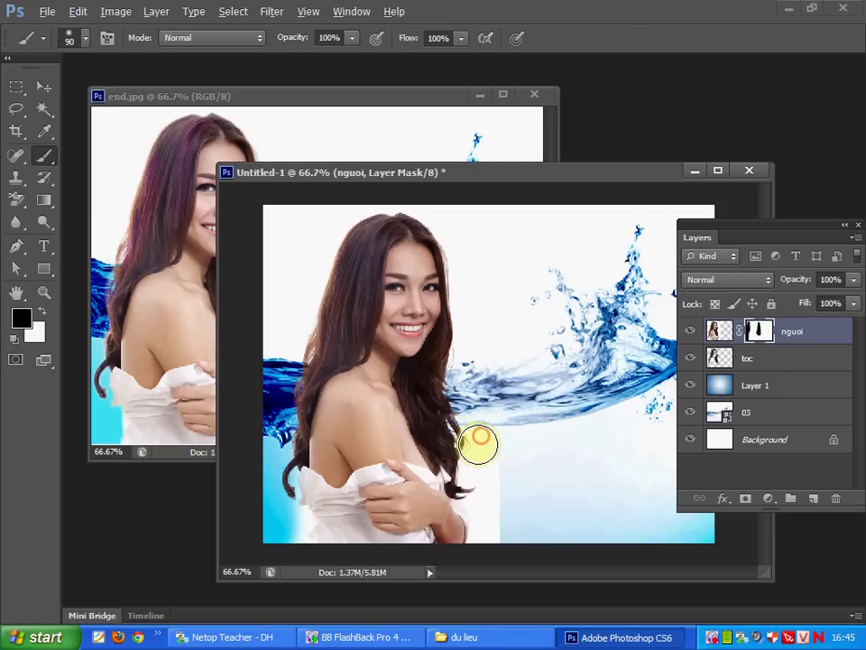
key(bracketleft)
key(bracketleft)
key(bracketleft)
click(463, 491)
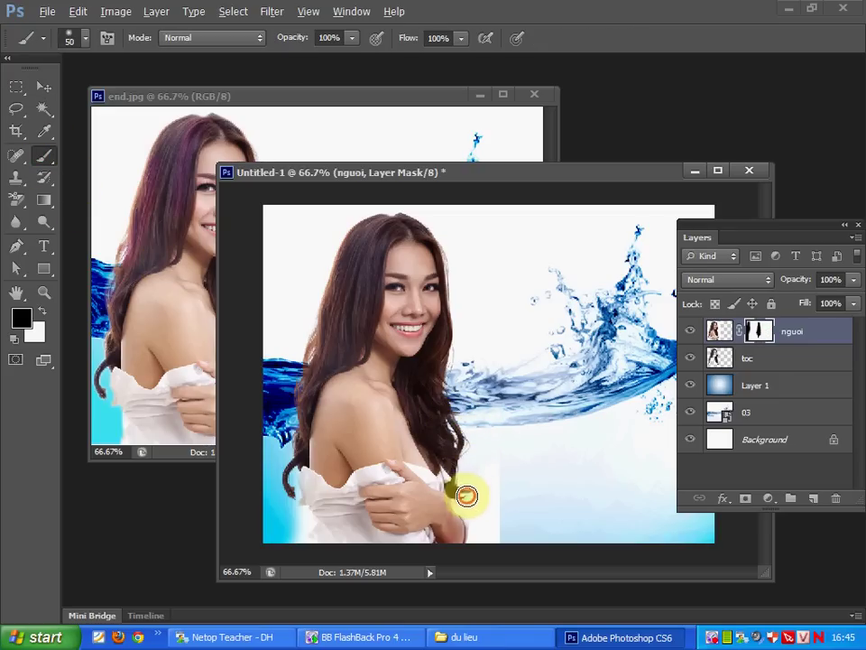
key(bracketright)
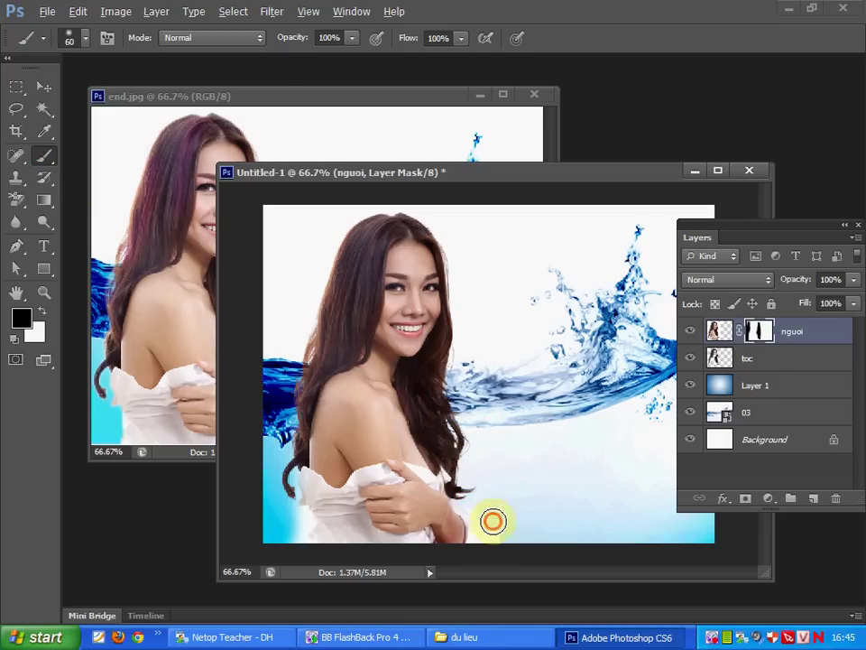
drag(489, 426, 476, 499)
key(ctrl+plus)
key(ctrl+plus)
drag(344, 499, 401, 296)
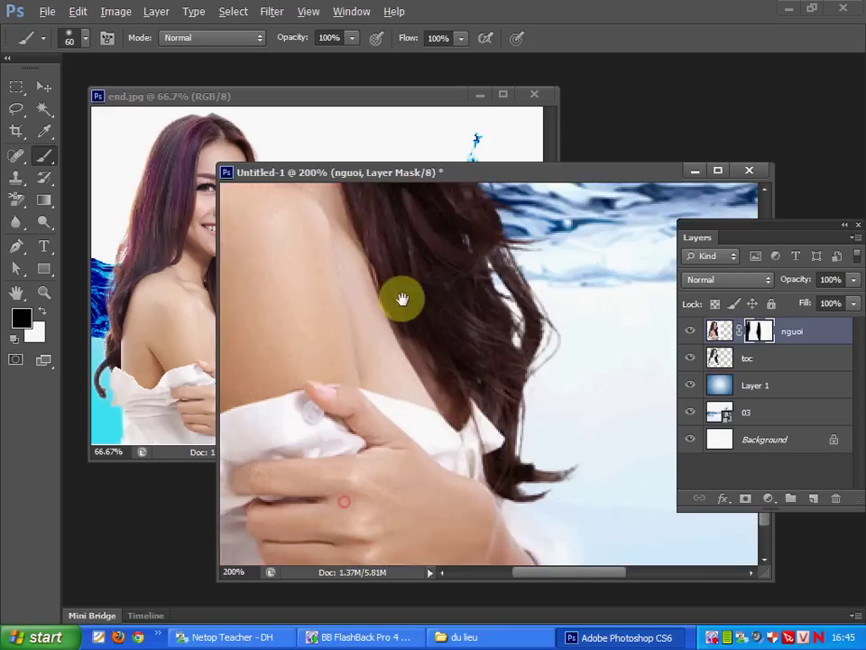
mouse_move(371, 361)
mouse_down()
mouse_move(415, 313)
mouse_move(442, 257)
mouse_up()
Step: Target the nguoi image and start a Pen path down the left dress edge
click(44, 86)
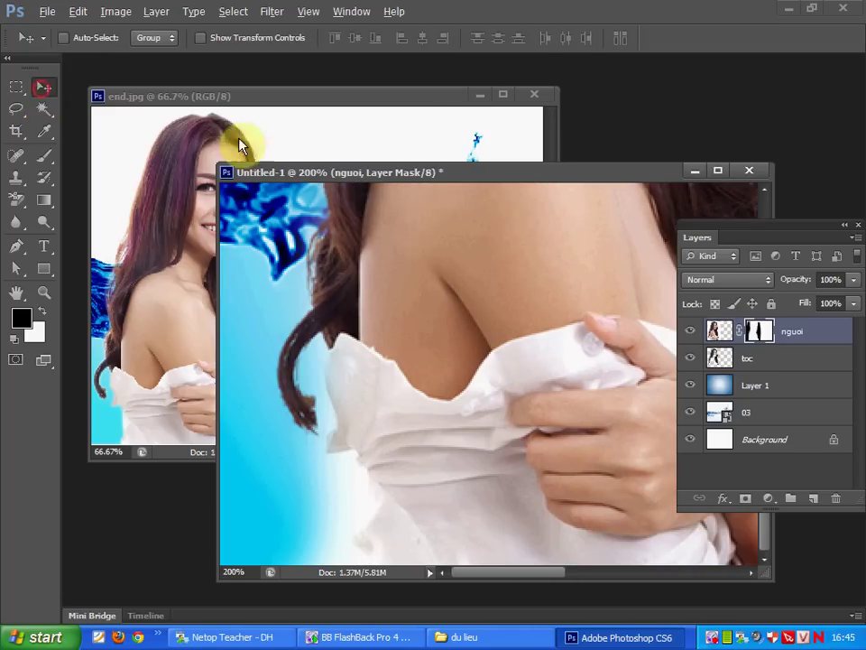
click(719, 331)
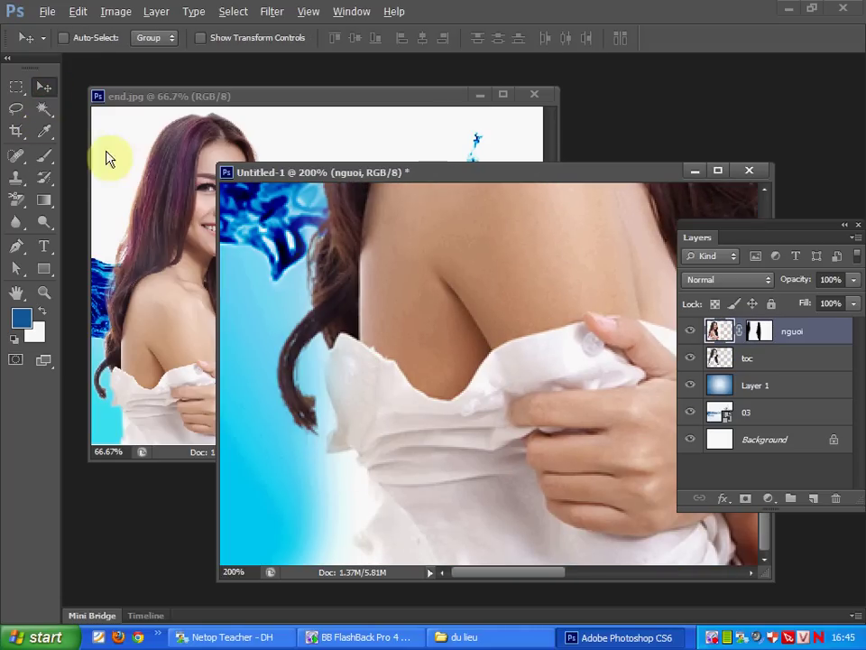
click(21, 266)
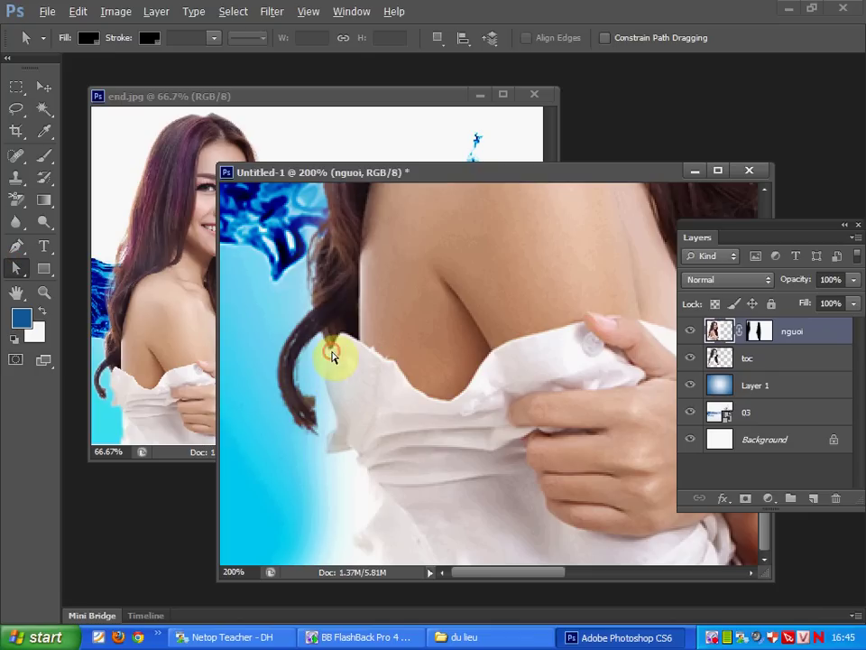
click(16, 245)
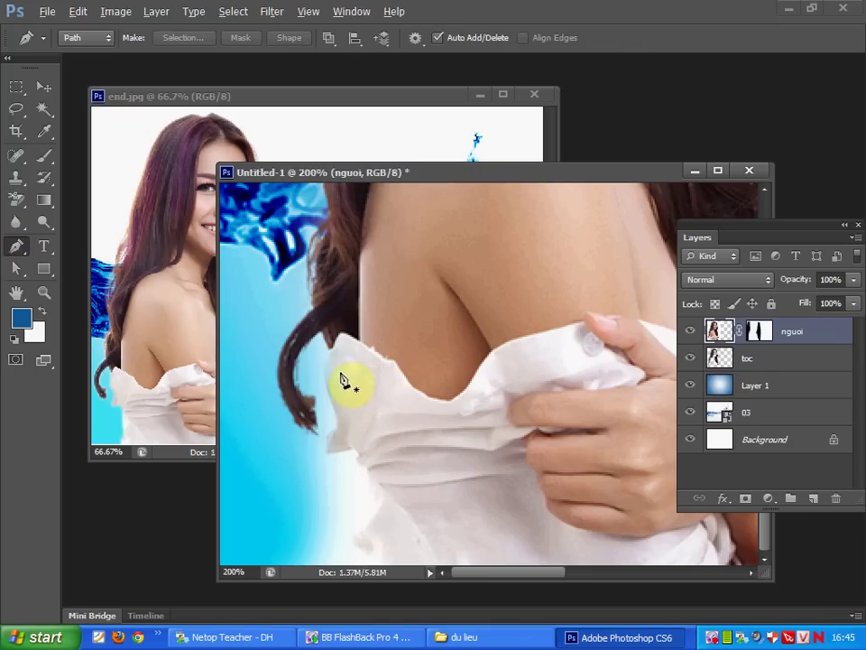
drag(329, 350, 326, 446)
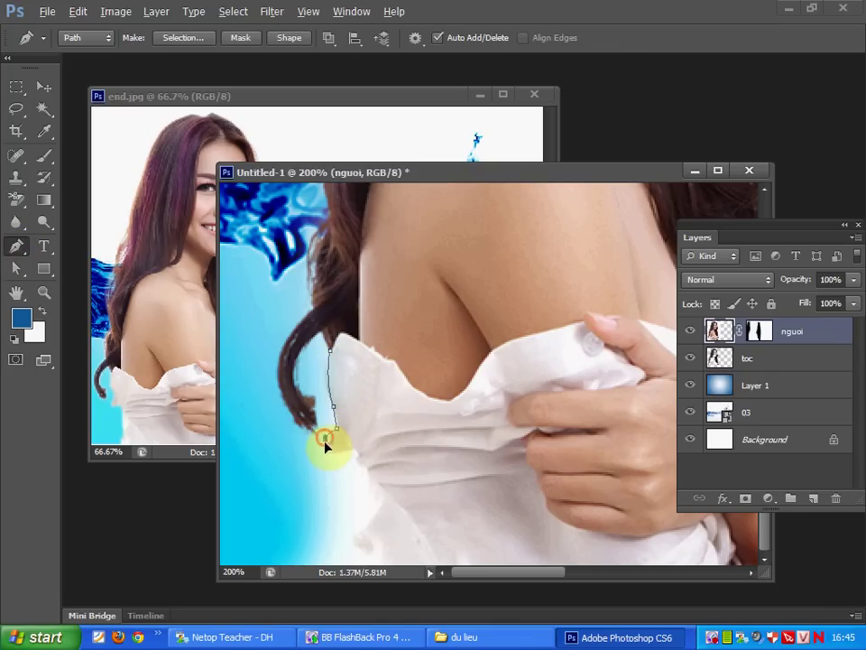
click(368, 474)
drag(381, 488, 380, 498)
Step: Close the path at the bottom-left and load it as a 2 px feathered selection
key(ctrl+minus)
key(ctrl+minus)
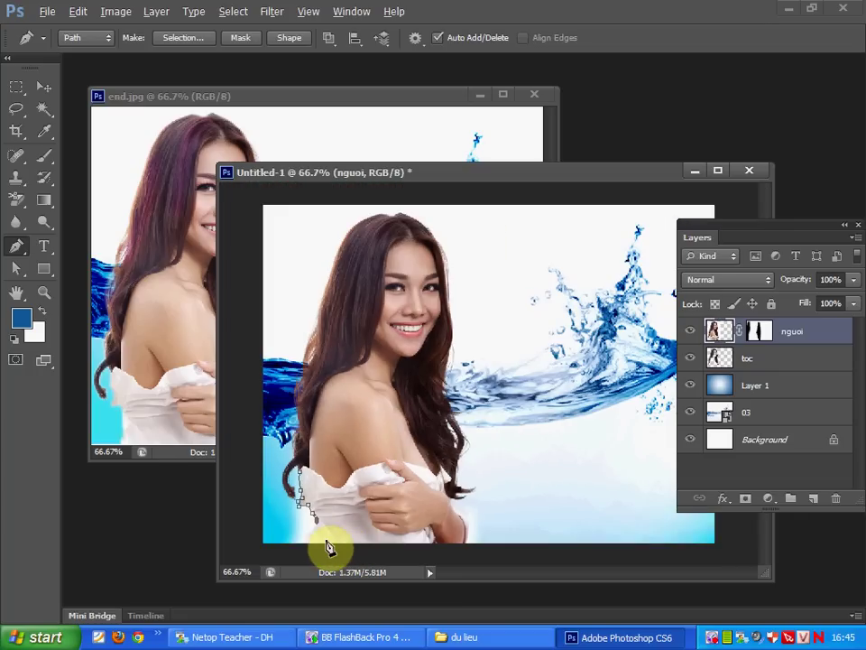
click(273, 544)
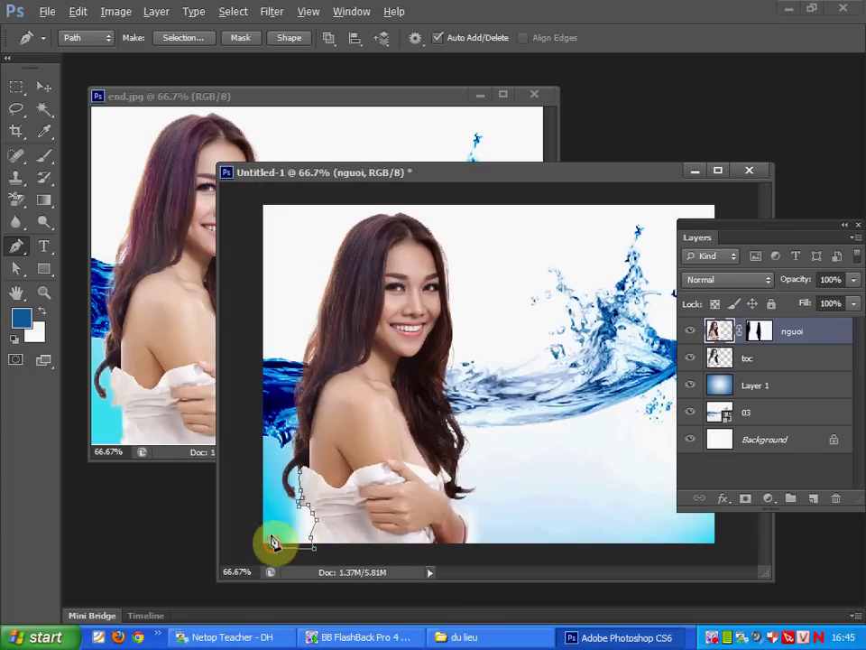
click(290, 504)
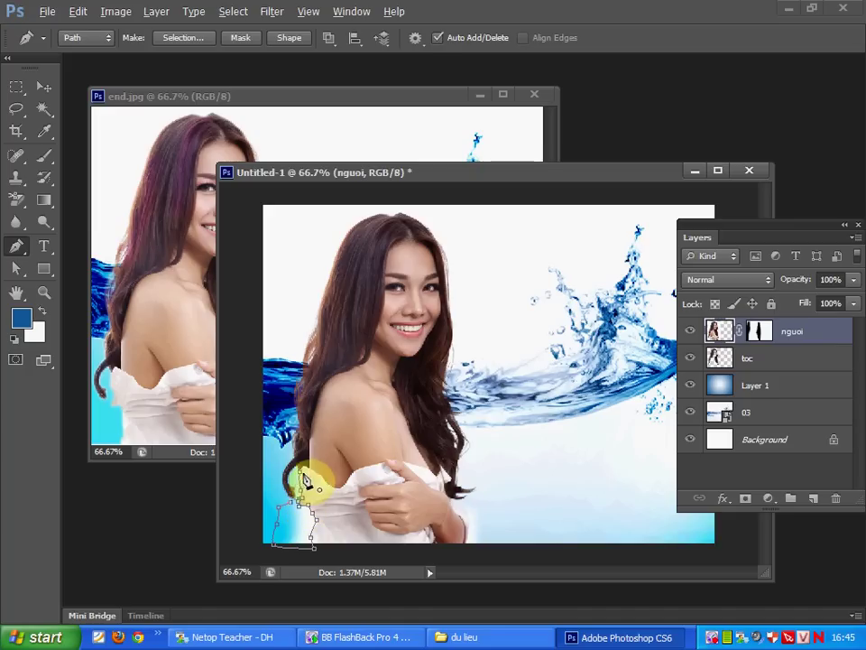
key(ctrl+Return)
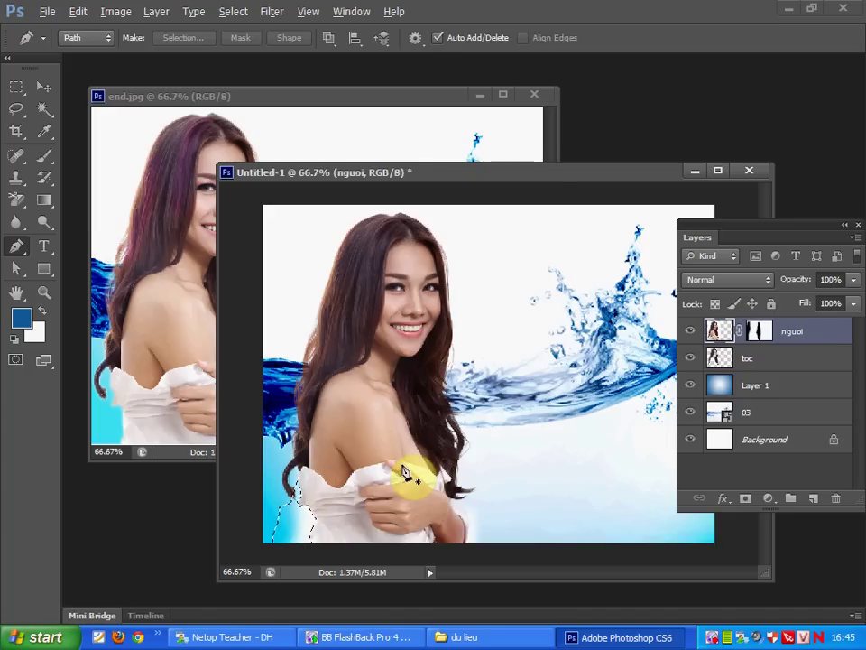
key(shift+F6)
key(Return)
Step: Outline the dress bottom on the right as a feathered selection, then select toc and deselect
click(454, 504)
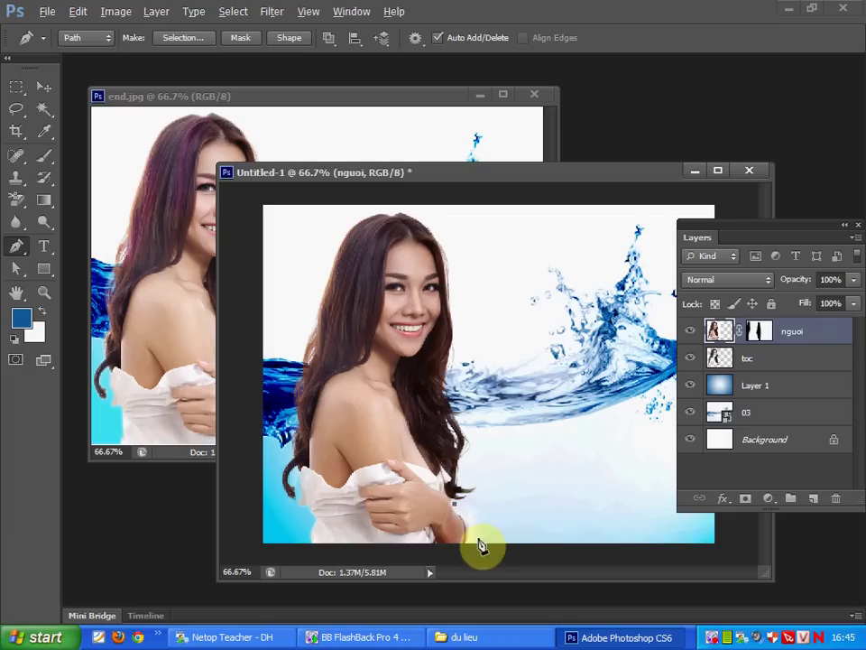
drag(476, 546, 469, 580)
click(522, 535)
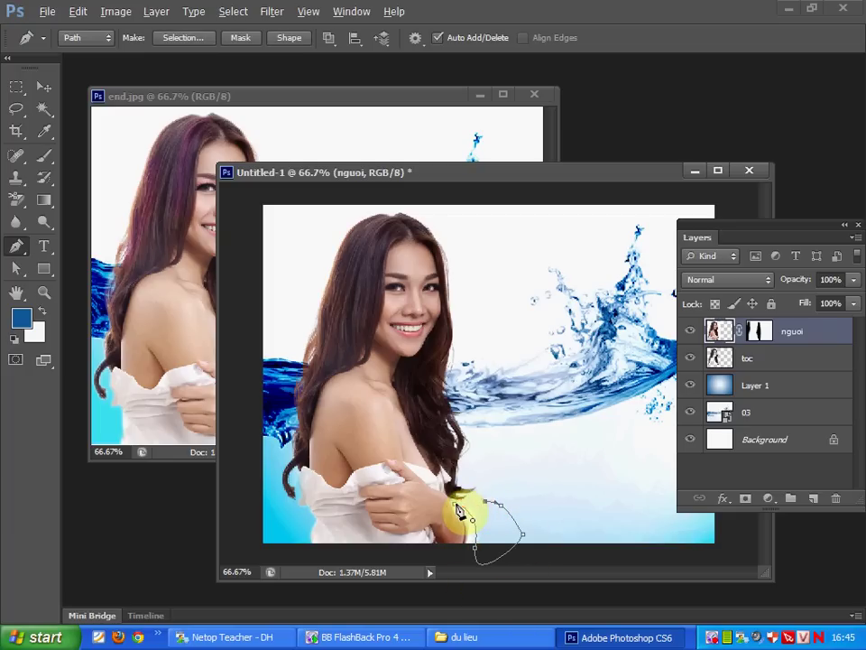
key(ctrl+Return)
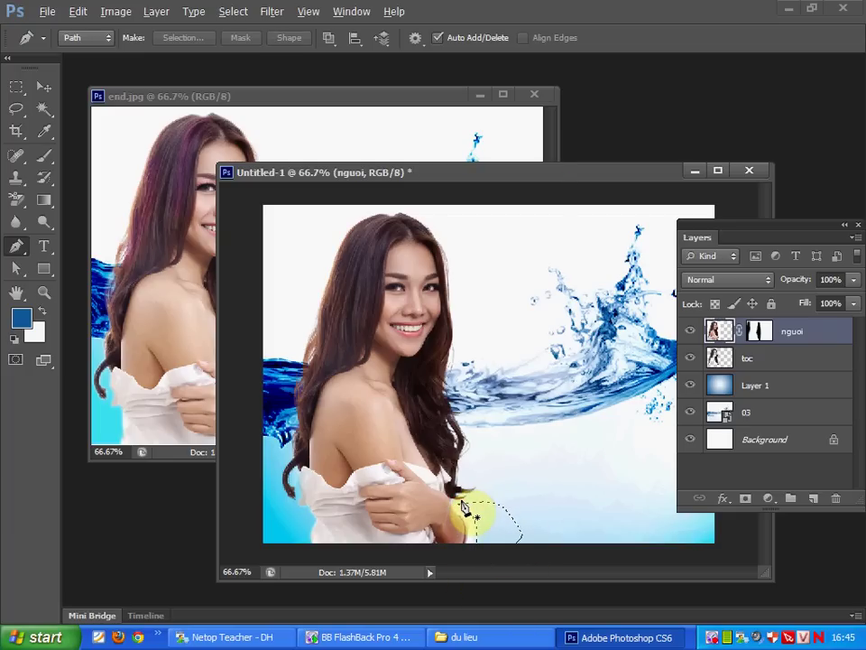
key(shift+F6)
key(Return)
click(721, 359)
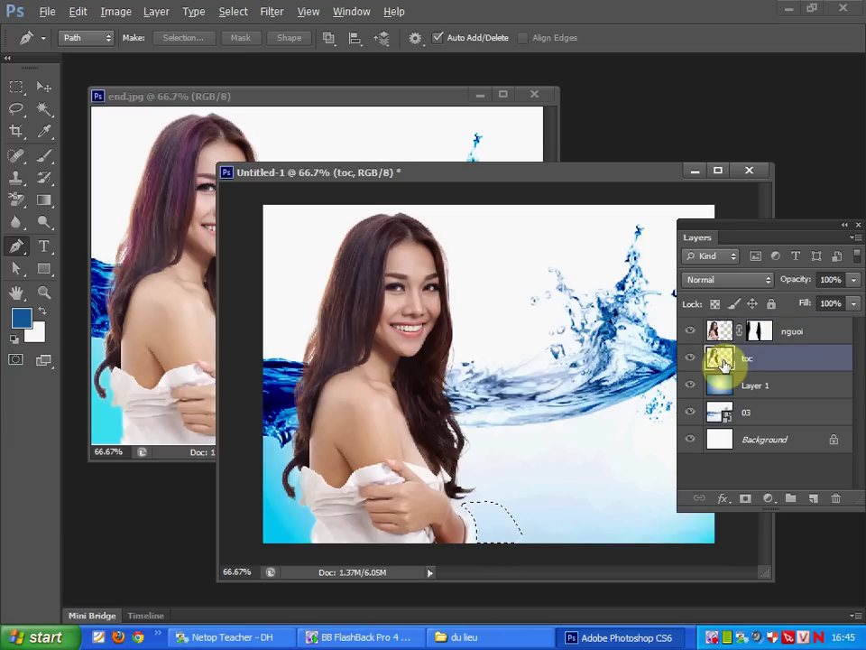
key(ctrl+d)
click(43, 87)
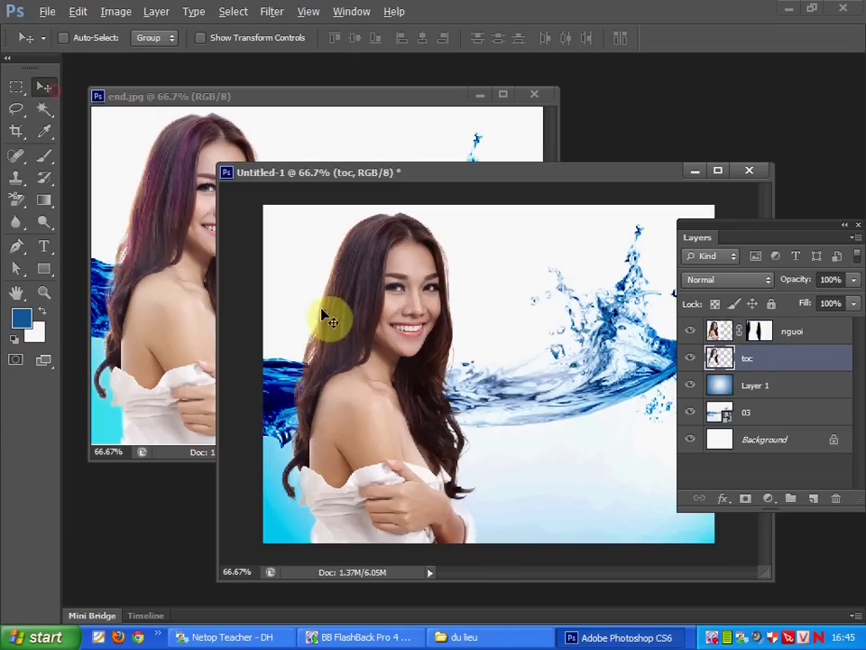
scroll(459, 457, up, 1)
scroll(411, 483, up, 2)
mouse_move(412, 483)
mouse_down()
mouse_move(433, 298)
mouse_move(417, 358)
mouse_up()
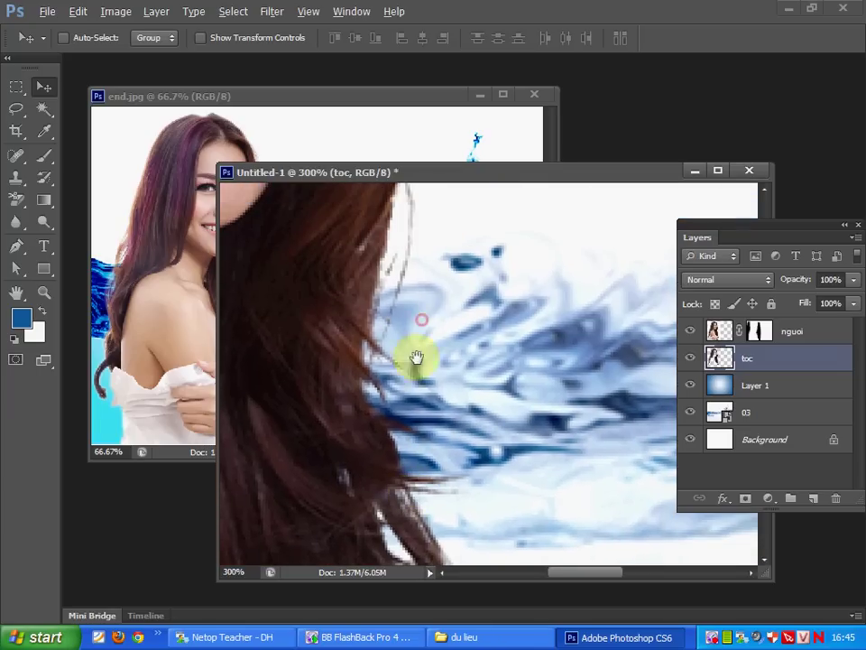
scroll(444, 289, down, 1)
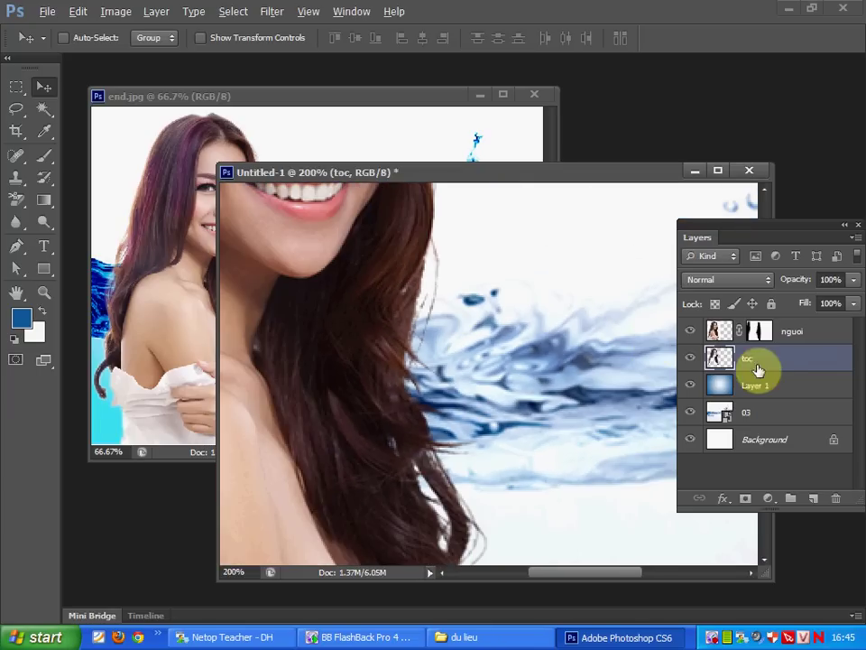
click(692, 360)
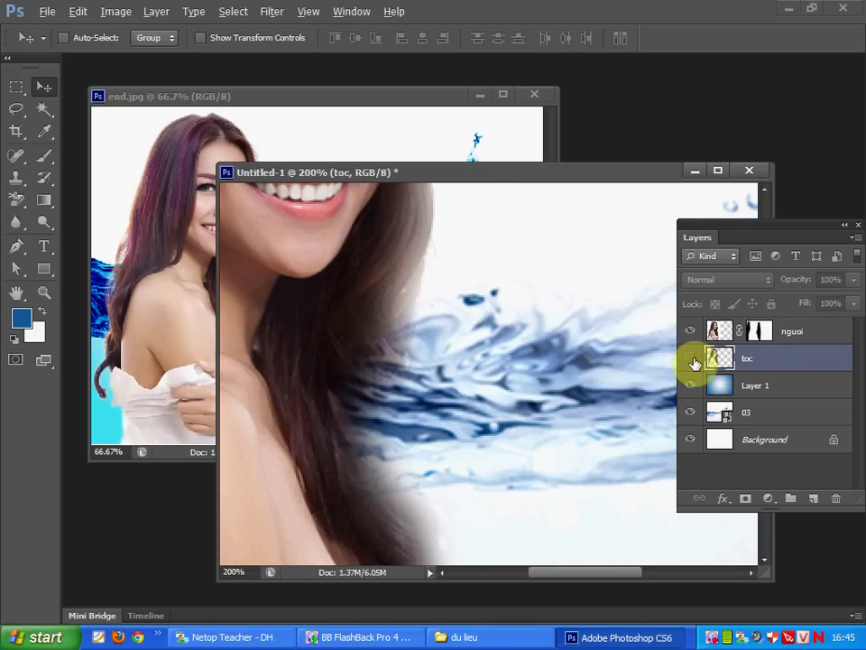
key(ctrl+minus)
key(ctrl+minus)
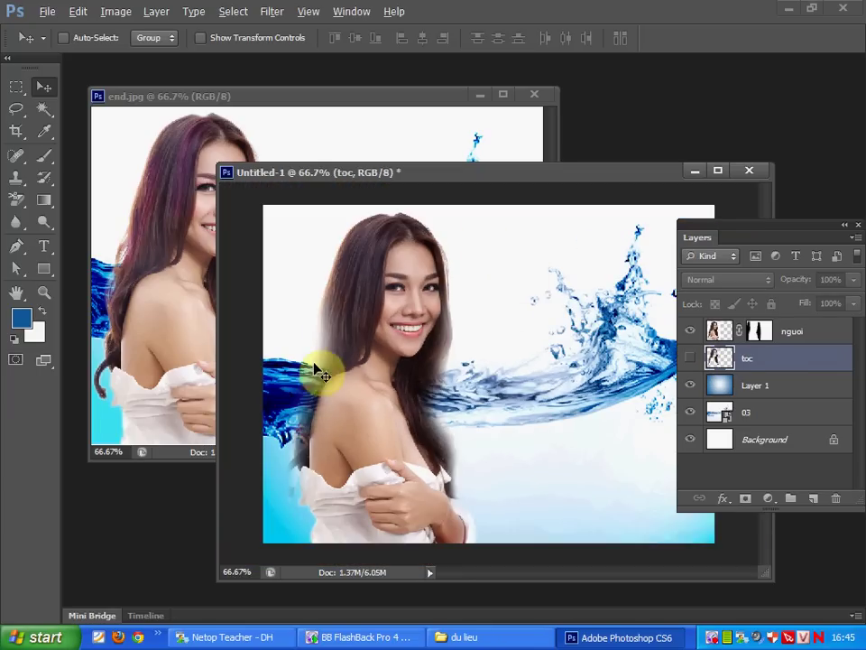
click(691, 359)
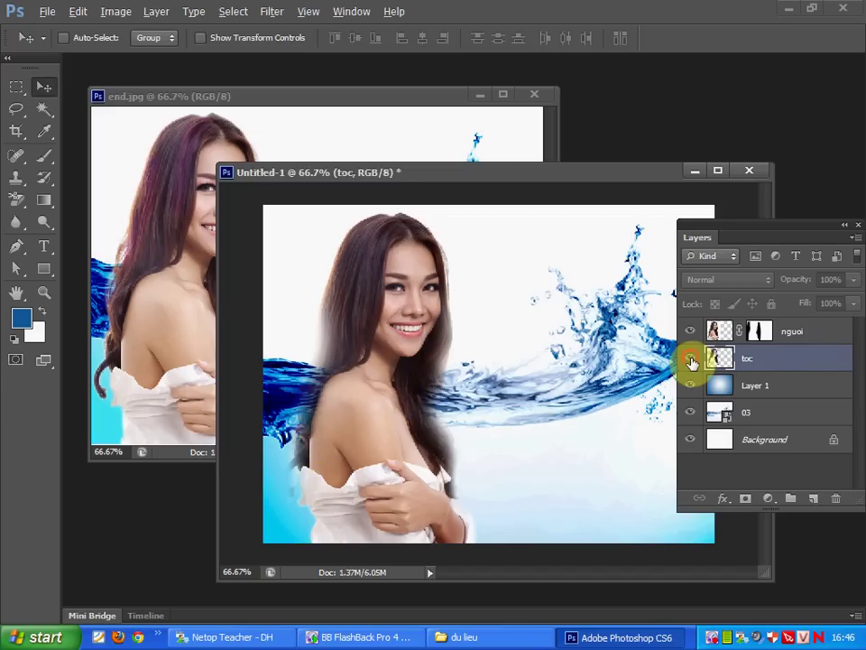
click(691, 360)
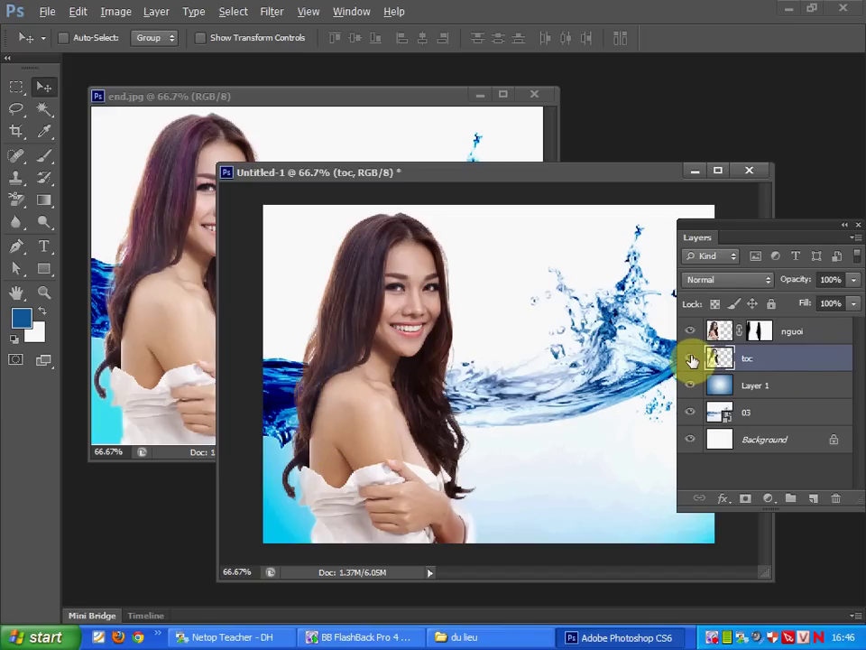
key(ctrl+plus)
key(ctrl+plus)
key(ctrl+plus)
drag(302, 490, 431, 297)
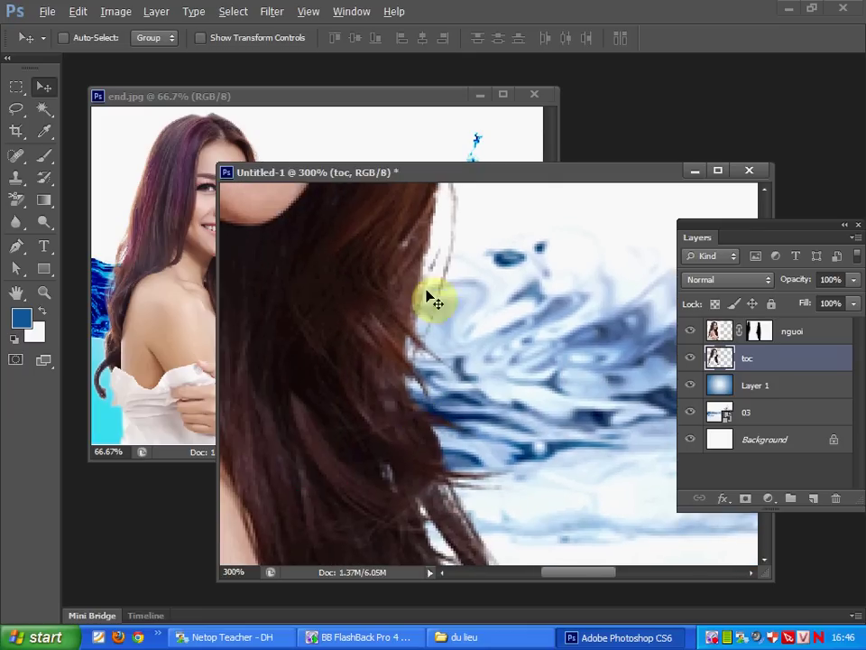
scroll(458, 386, down, 3)
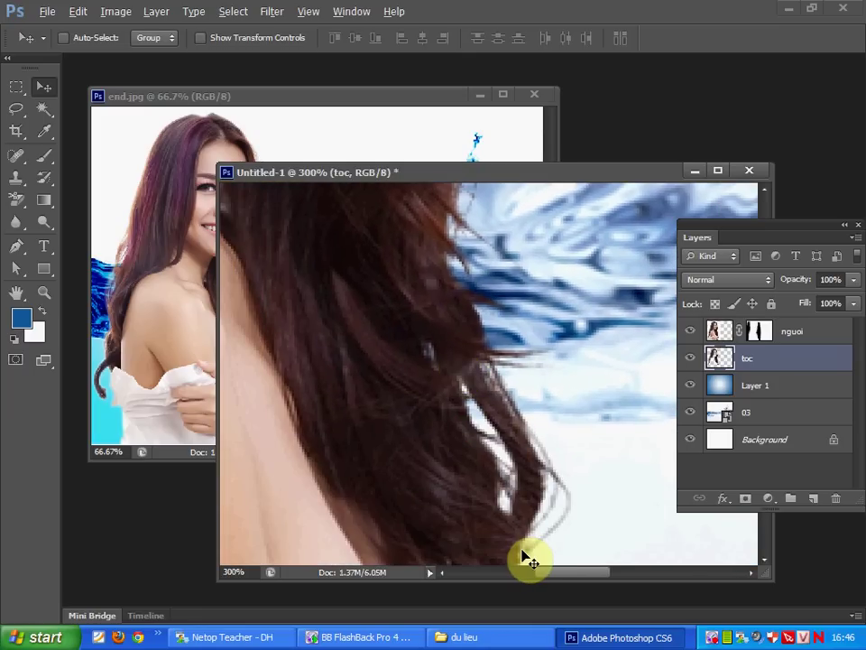
key(ctrl+minus)
key(ctrl+minus)
key(ctrl+minus)
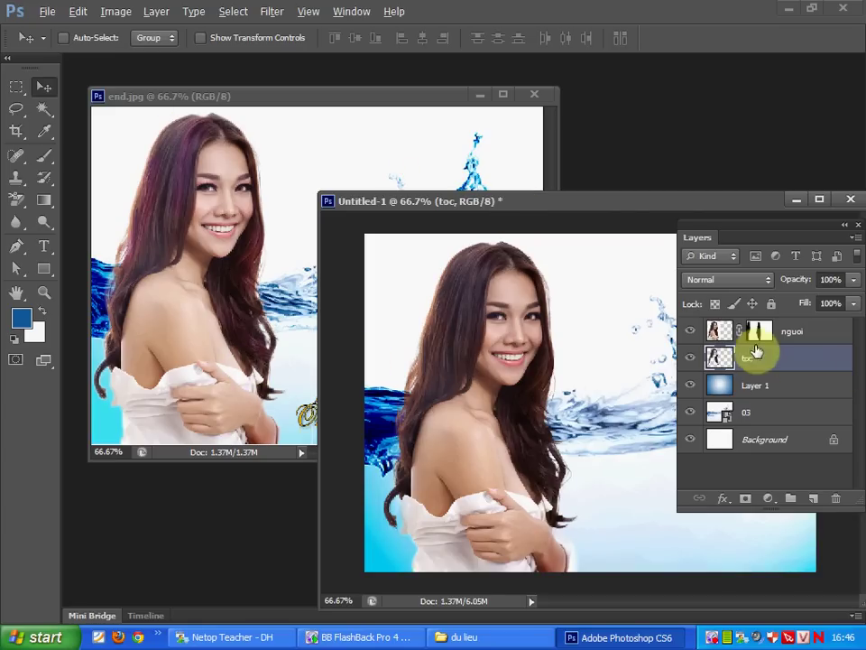
click(719, 333)
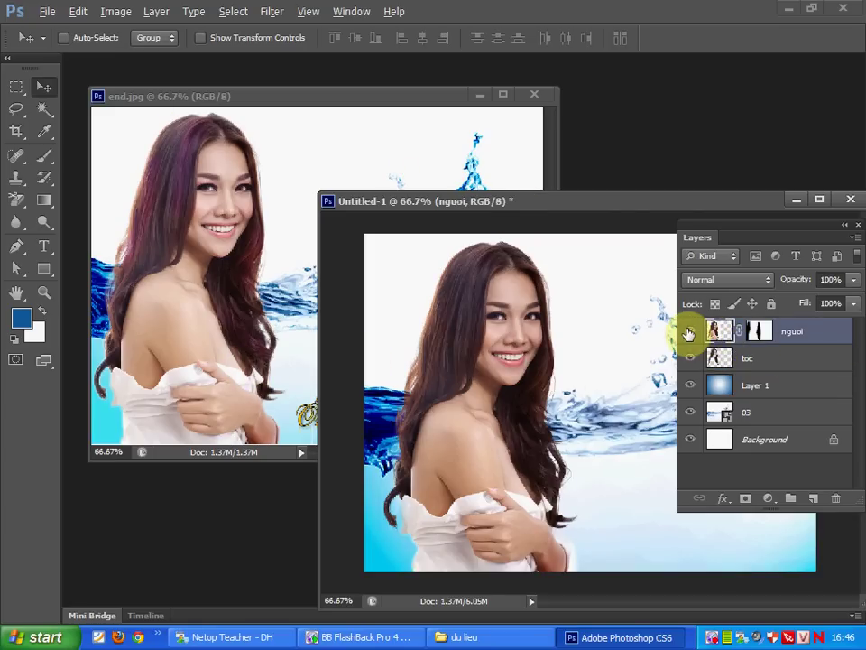
click(689, 332)
click(718, 330)
Step: Apply Curves to nguoi raising input 115 to output 143, then view the face at 100%
click(114, 12)
mouse_move(133, 51)
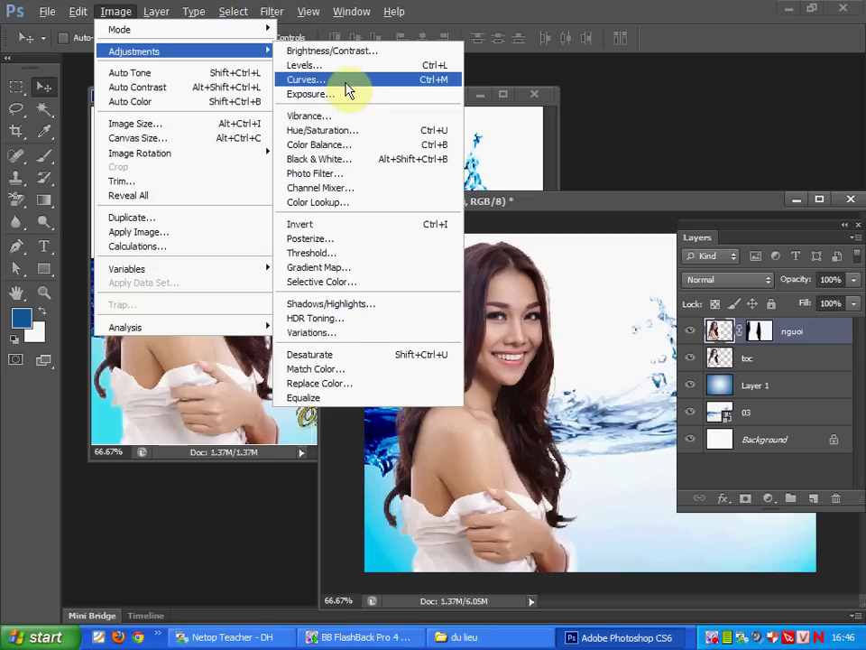
click(347, 90)
drag(581, 93, 725, 107)
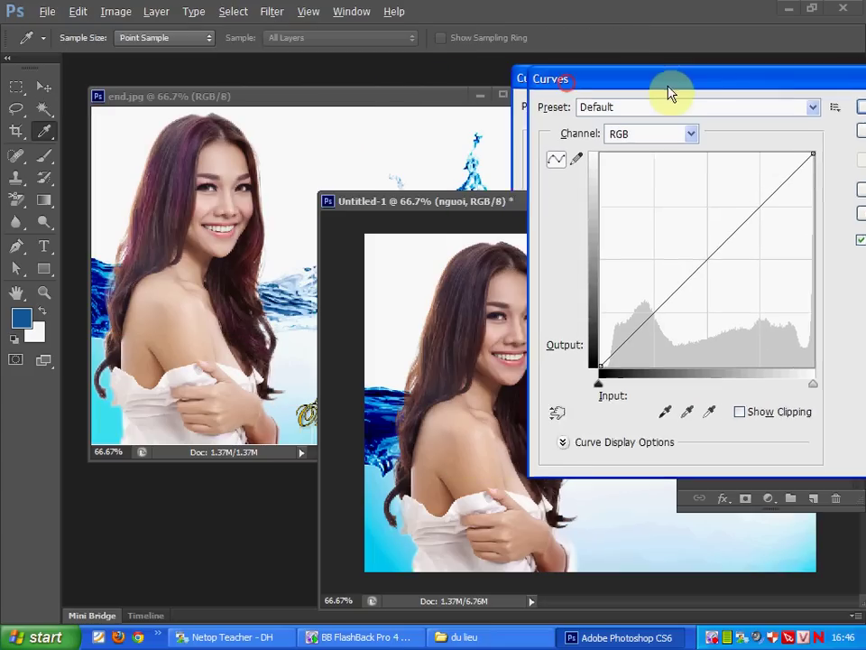
mouse_move(764, 273)
mouse_down()
mouse_move(755, 265)
mouse_move(789, 279)
mouse_move(752, 258)
mouse_up()
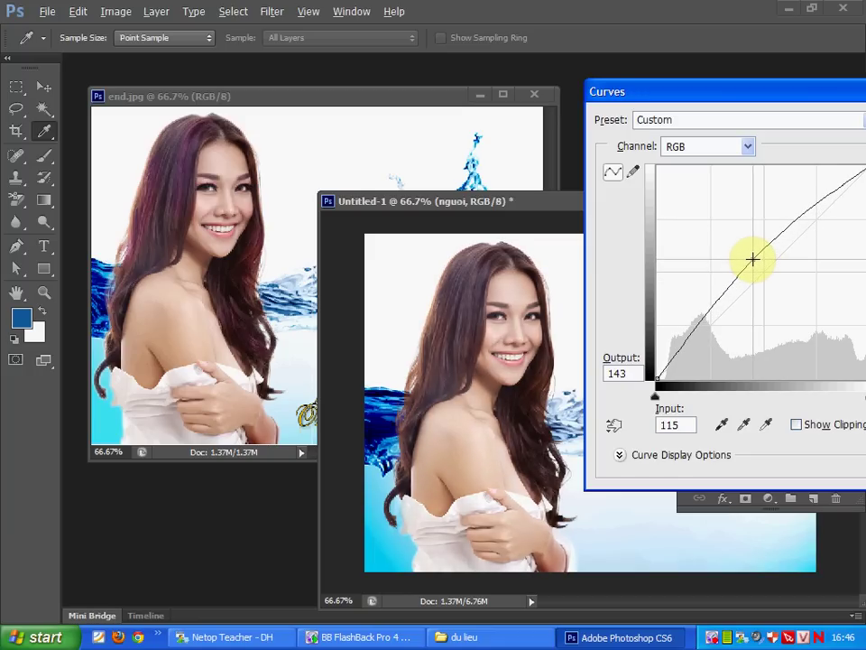
key(Return)
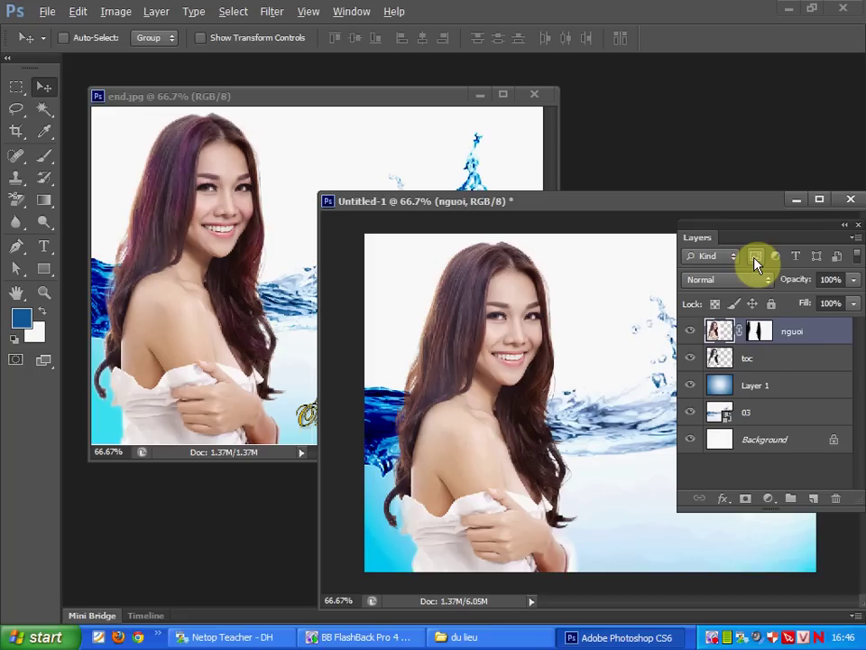
key(ctrl+plus)
drag(482, 290, 482, 302)
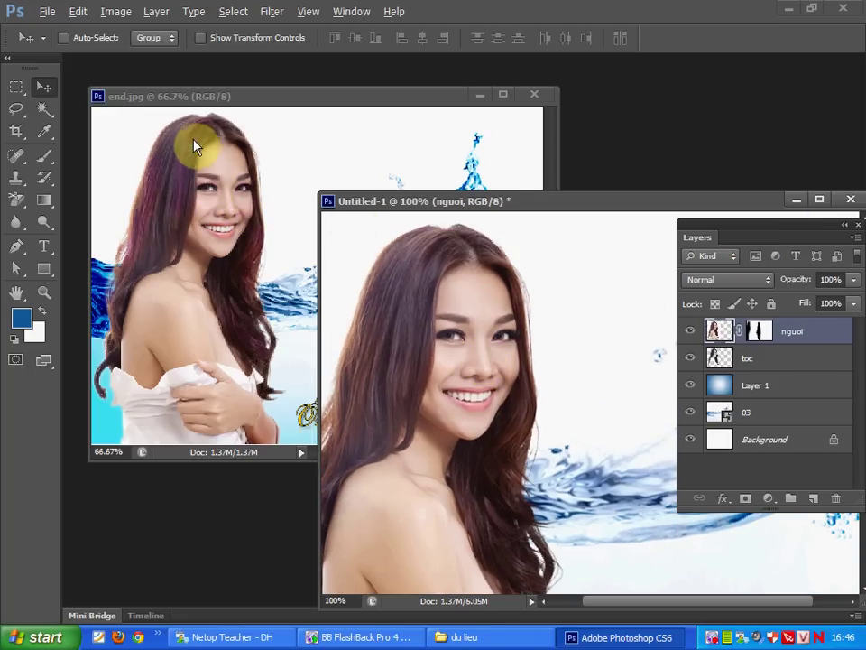
drag(729, 233, 687, 235)
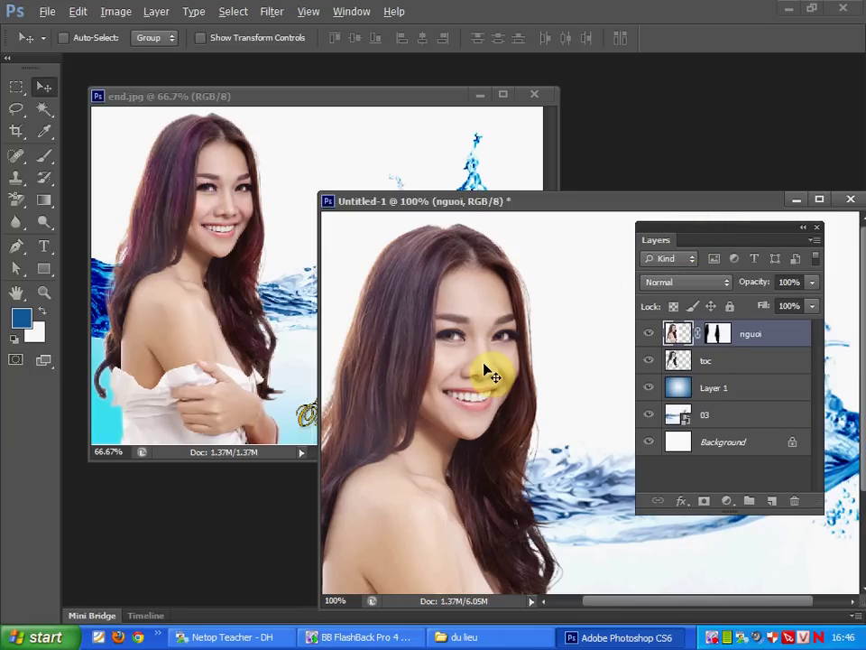
Step: Add a new layer named ma hong above the model
click(773, 502)
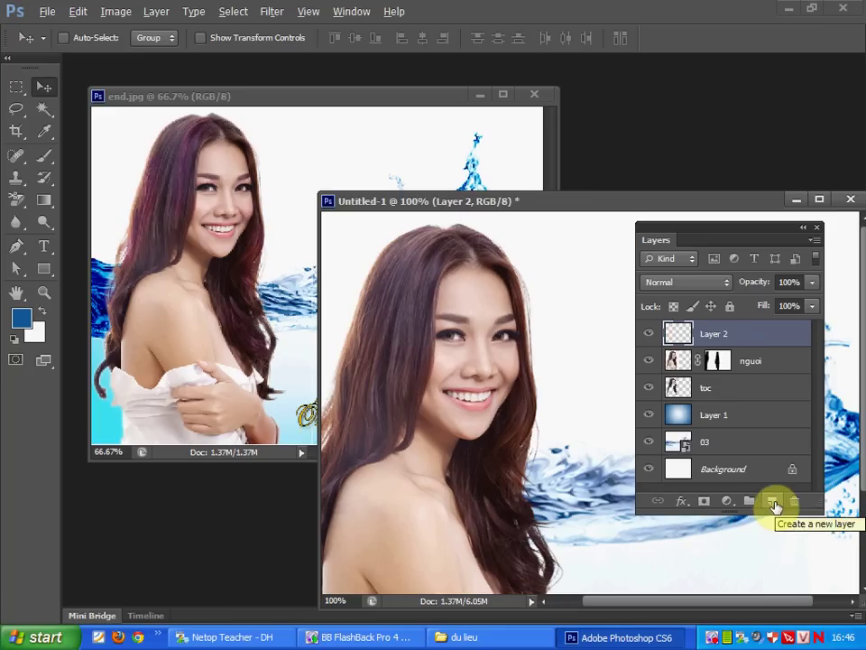
double_click(712, 334)
text(m)
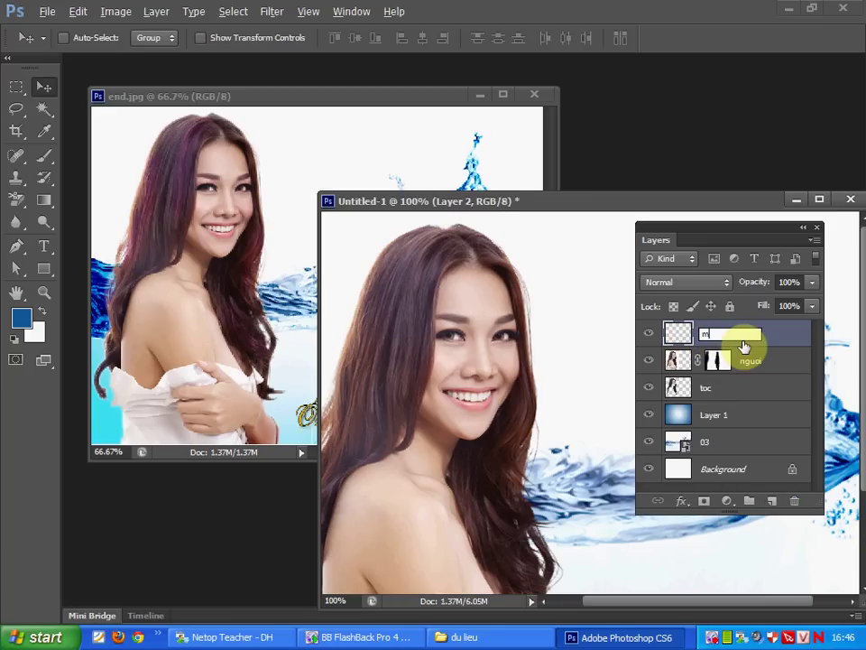
text(a hong)
key(Return)
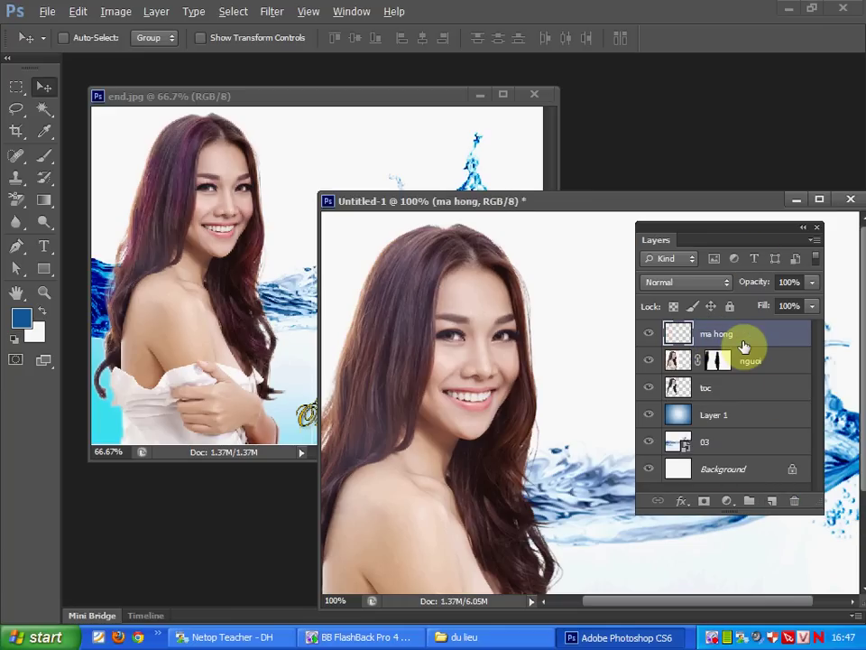
Step: Set the brush colour to bright magenta ff00c6
click(43, 154)
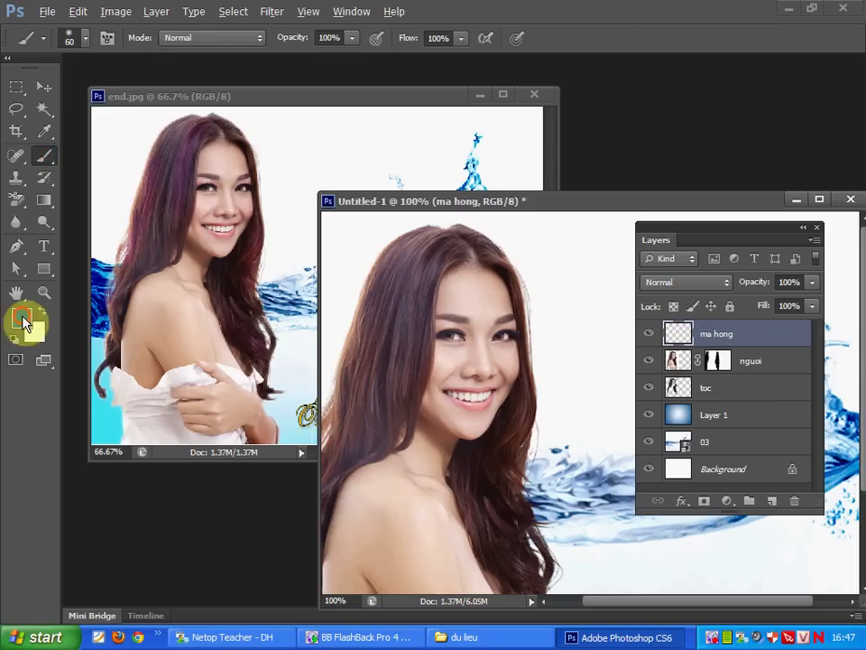
click(21, 317)
drag(635, 153, 634, 139)
click(612, 112)
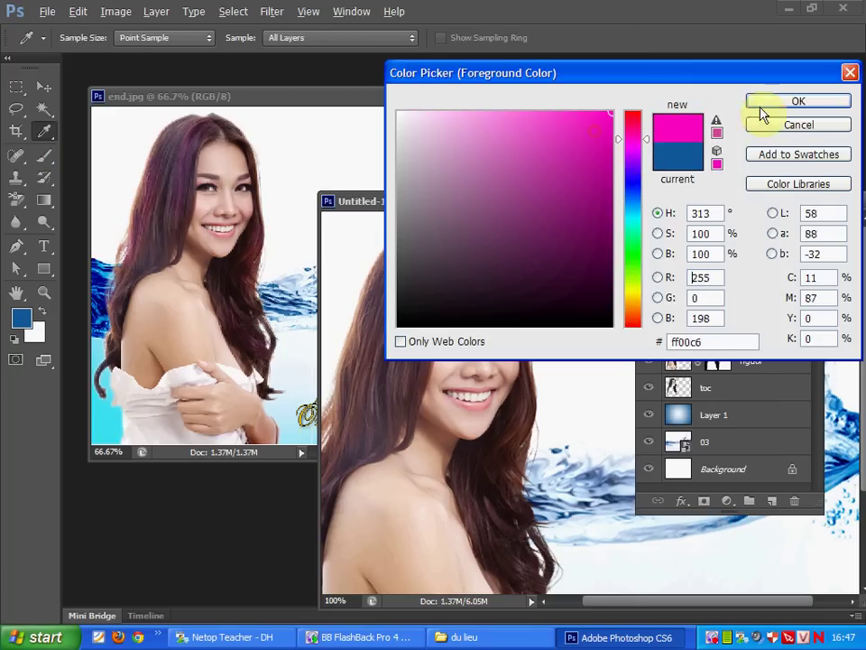
click(799, 101)
Step: Paint magenta blush on both cheeks and eyeshadow over both eyelids
key(ctrl+plus)
drag(521, 342, 525, 406)
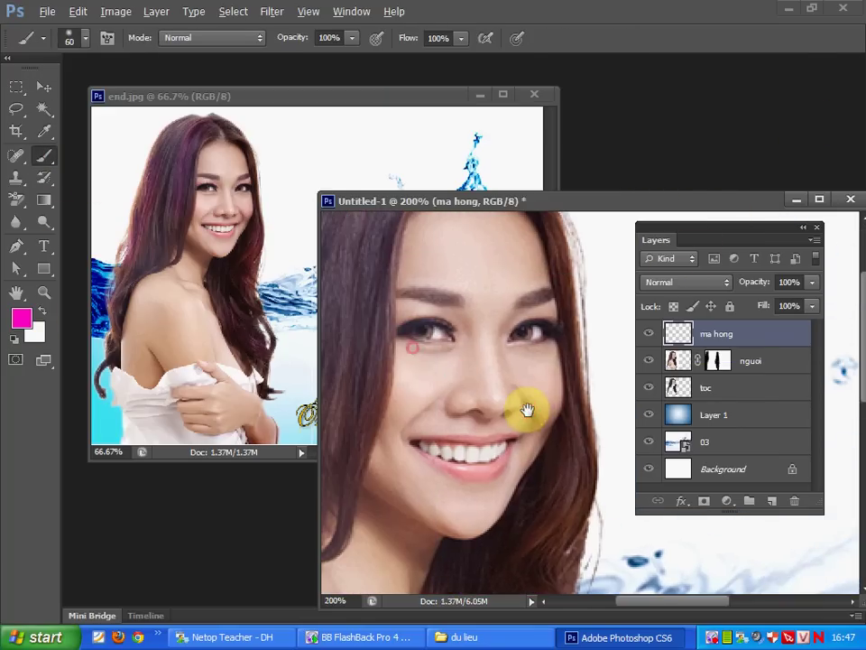
key(bracketleft)
key(bracketleft)
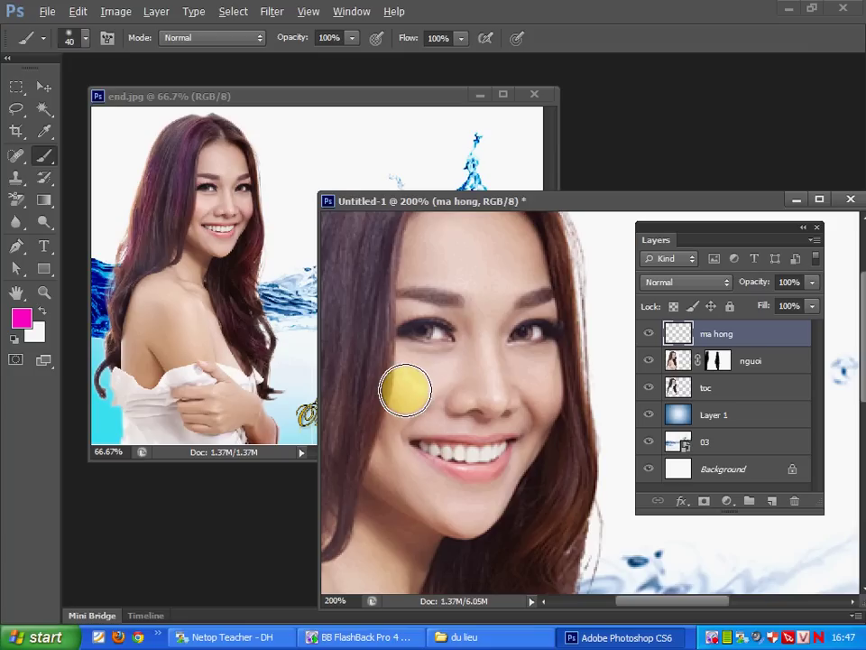
drag(404, 392, 410, 388)
drag(553, 384, 544, 382)
key(bracketleft)
key(bracketleft)
key(bracketleft)
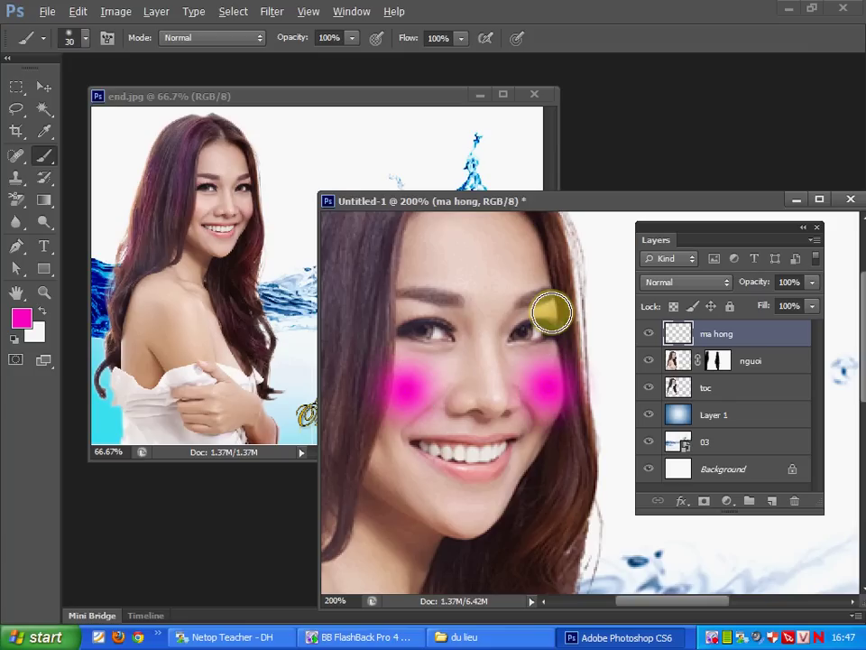
drag(552, 310, 518, 312)
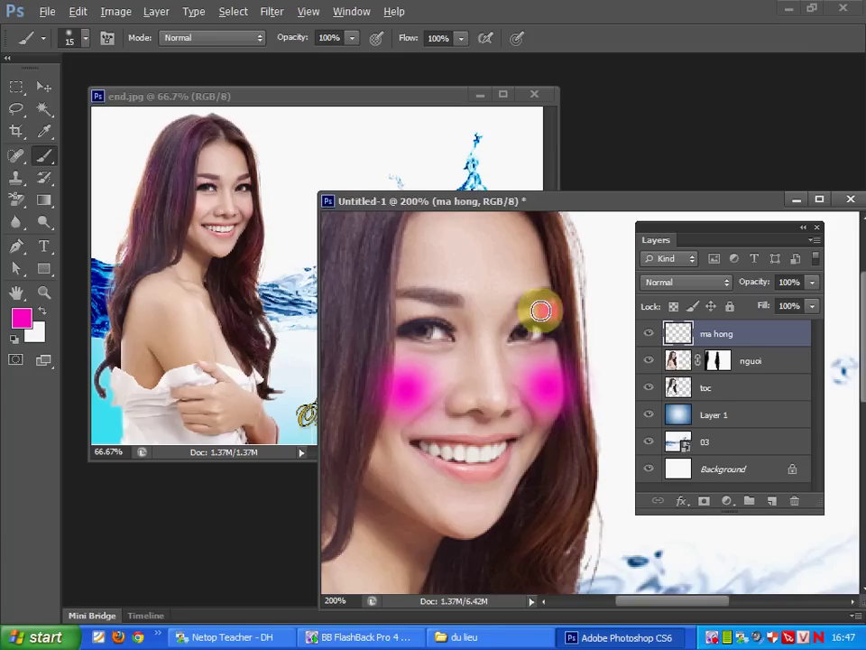
drag(462, 312, 416, 312)
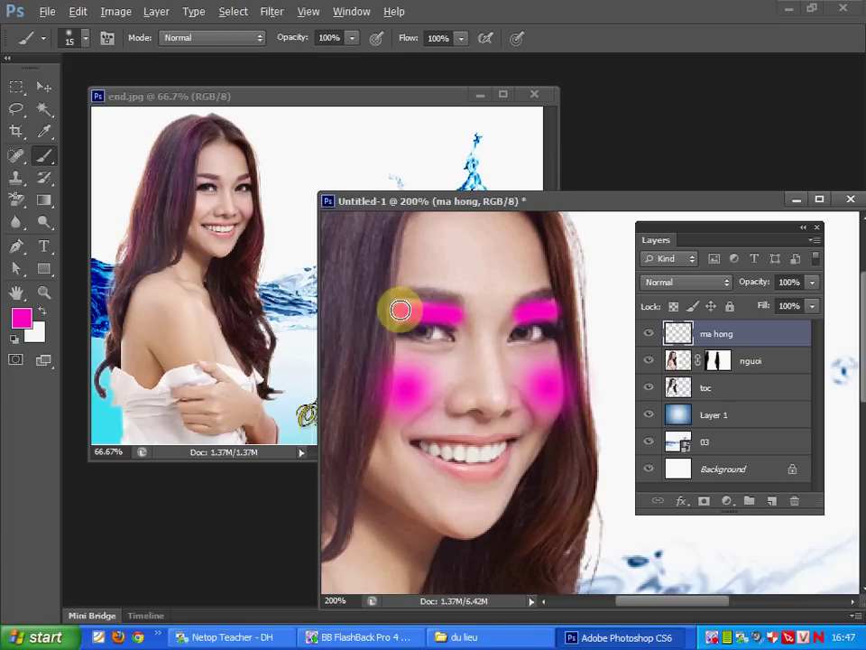
key(ctrl+minus)
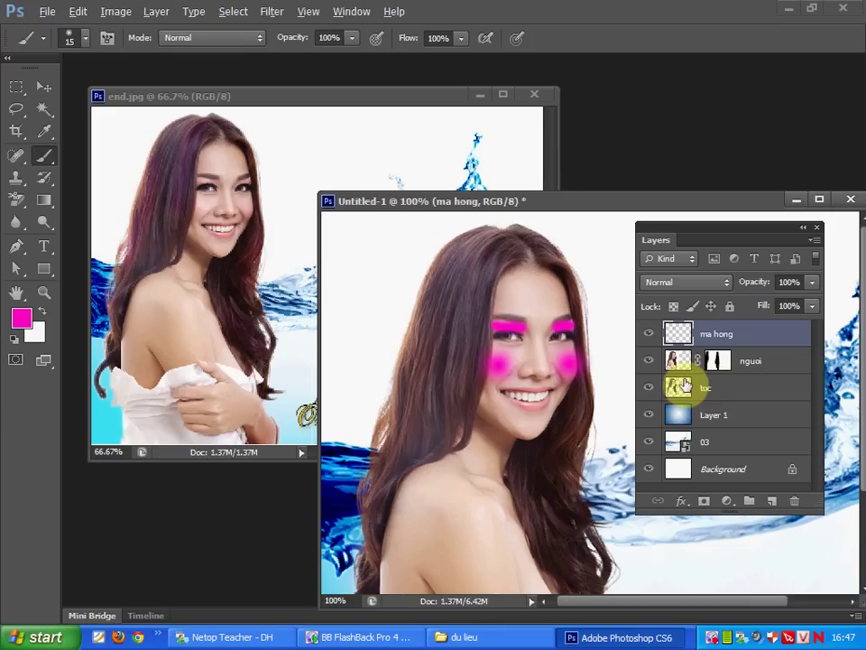
Step: Set the ma hong layer to Color blend mode at 15% opacity
click(690, 284)
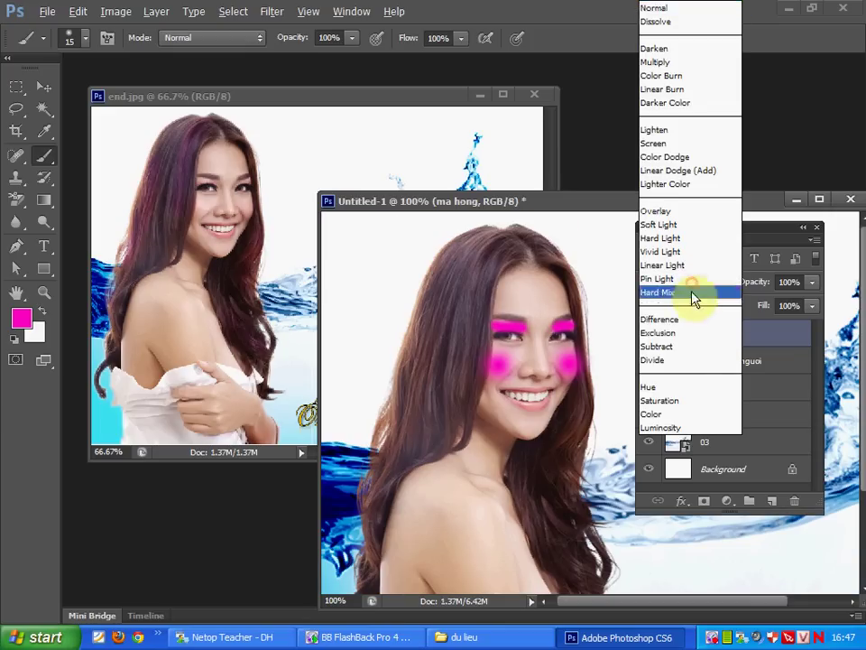
click(663, 415)
click(811, 282)
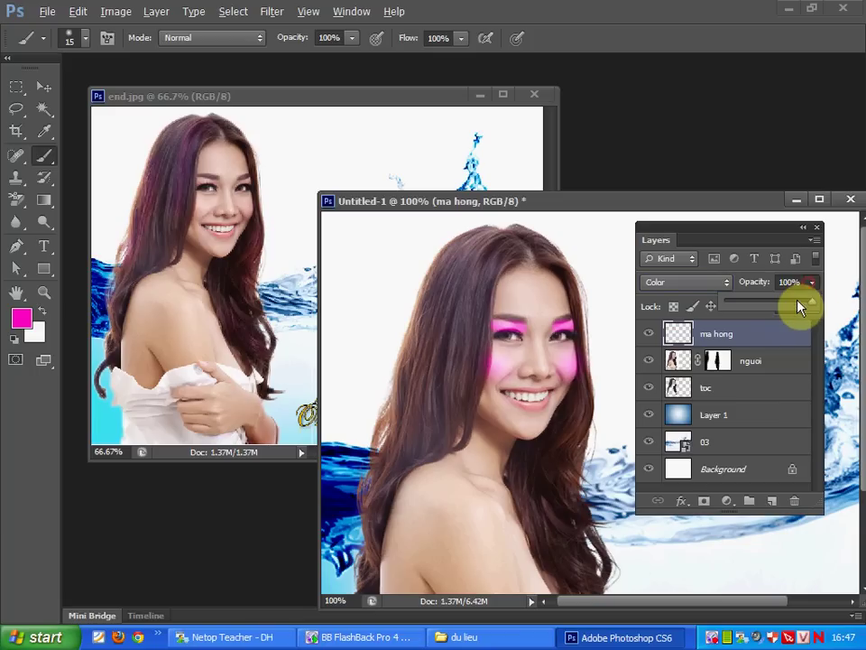
drag(768, 306, 741, 307)
click(789, 282)
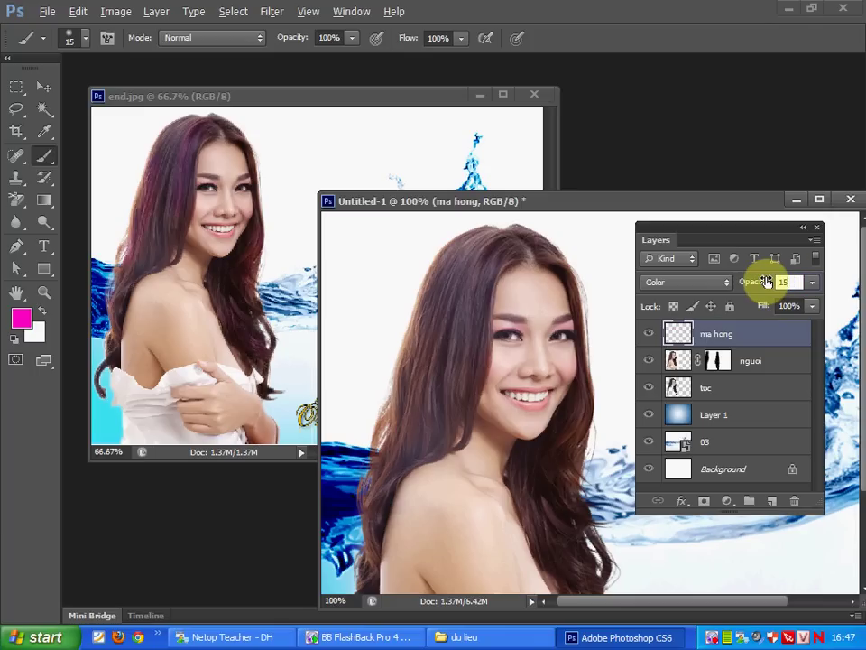
click(43, 87)
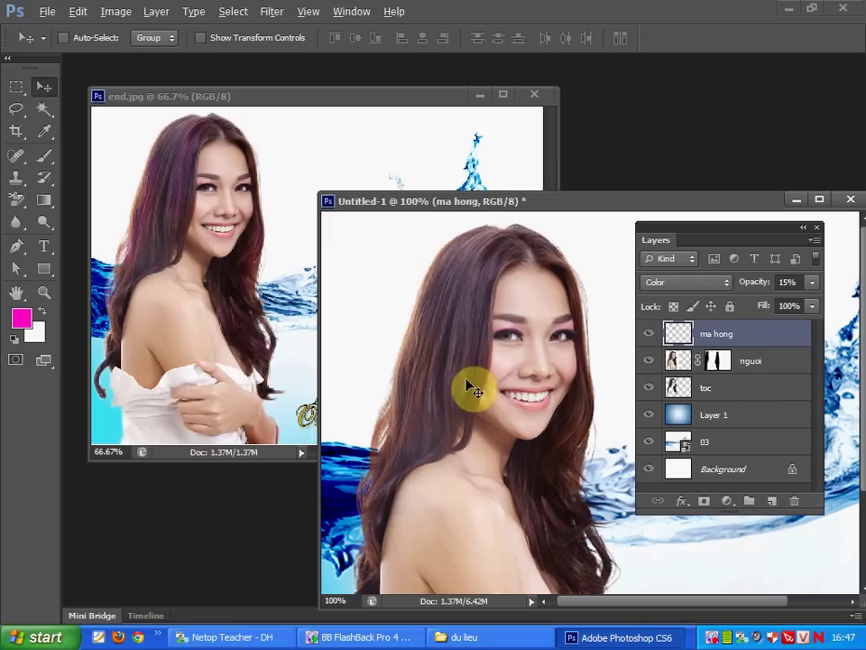
Step: Zoom in on the eyes and open longmi.jpg from the du lieu folder in Photoshop
scroll(587, 387, up, 1)
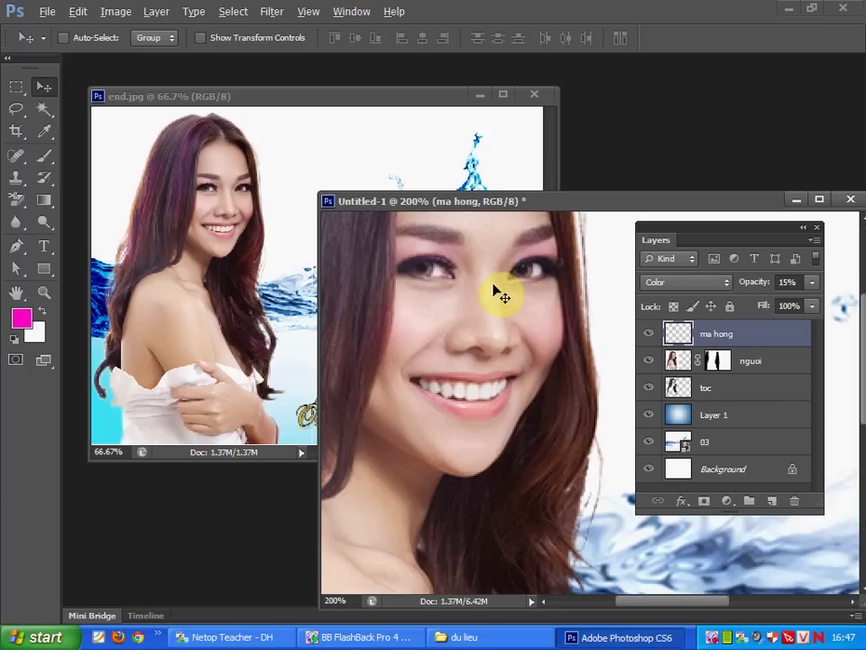
drag(499, 294, 463, 421)
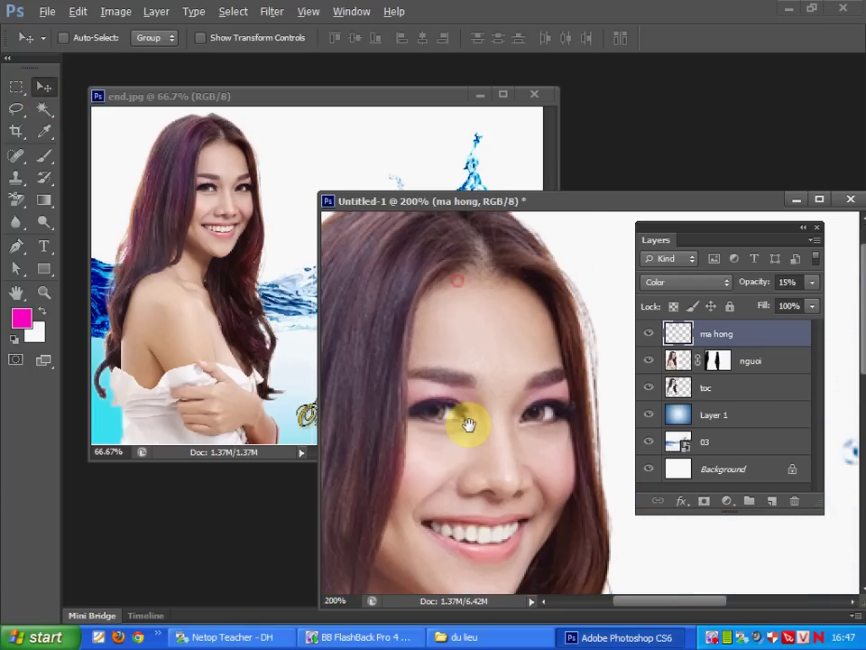
click(492, 637)
click(547, 520)
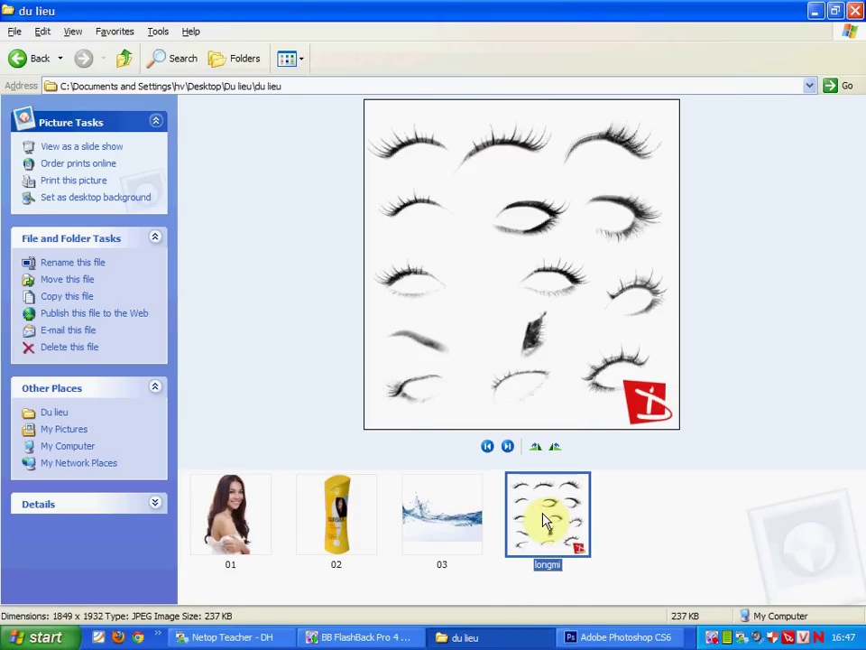
drag(538, 507, 620, 109)
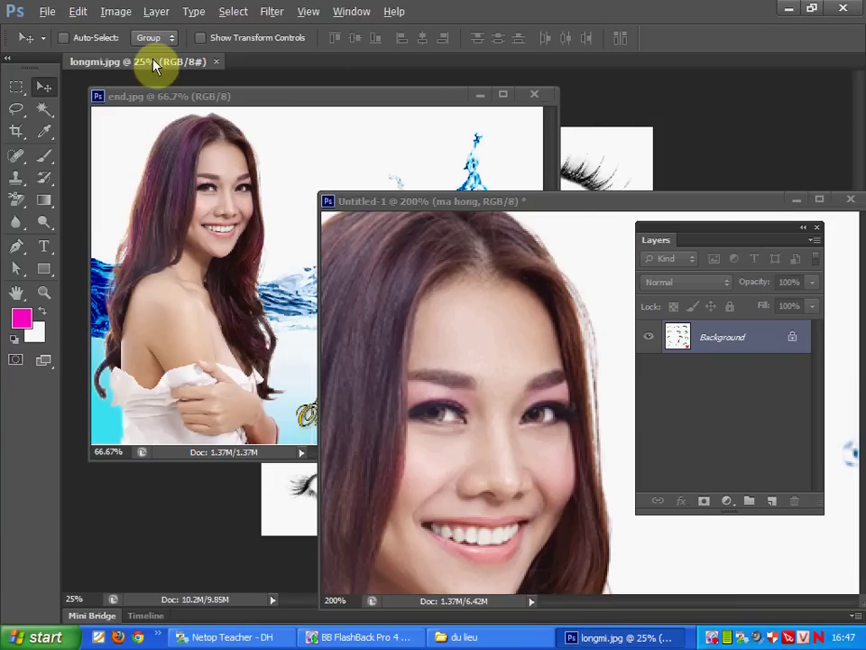
Step: Float longmi.jpg and copy the second-row left eyelash into the poster
drag(154, 65, 202, 158)
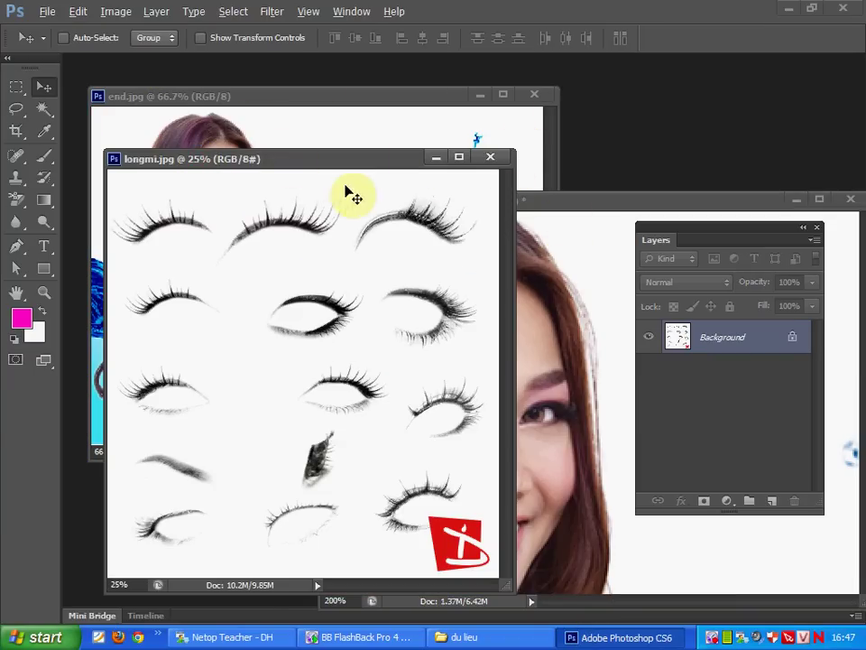
click(16, 87)
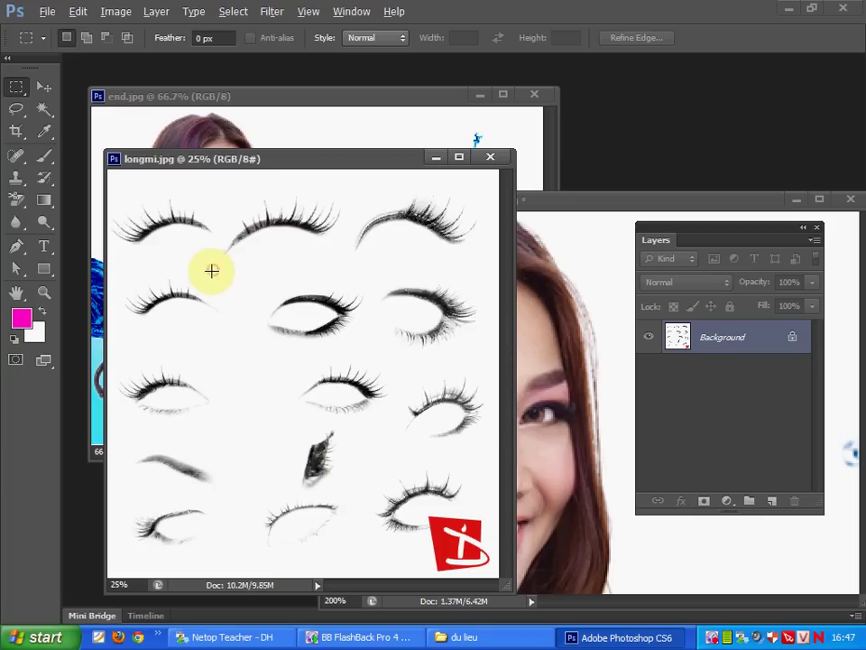
drag(211, 270, 123, 341)
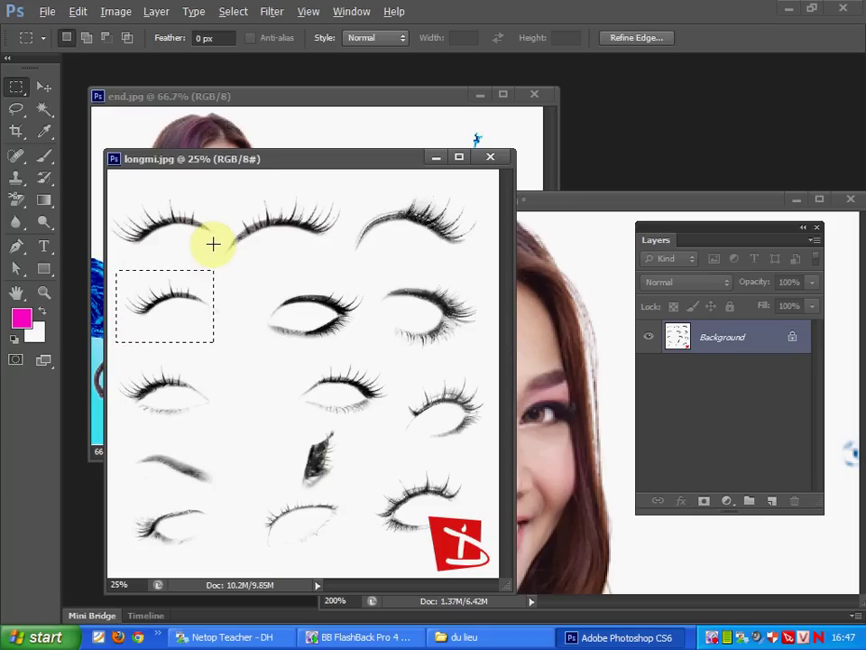
drag(460, 311, 553, 201)
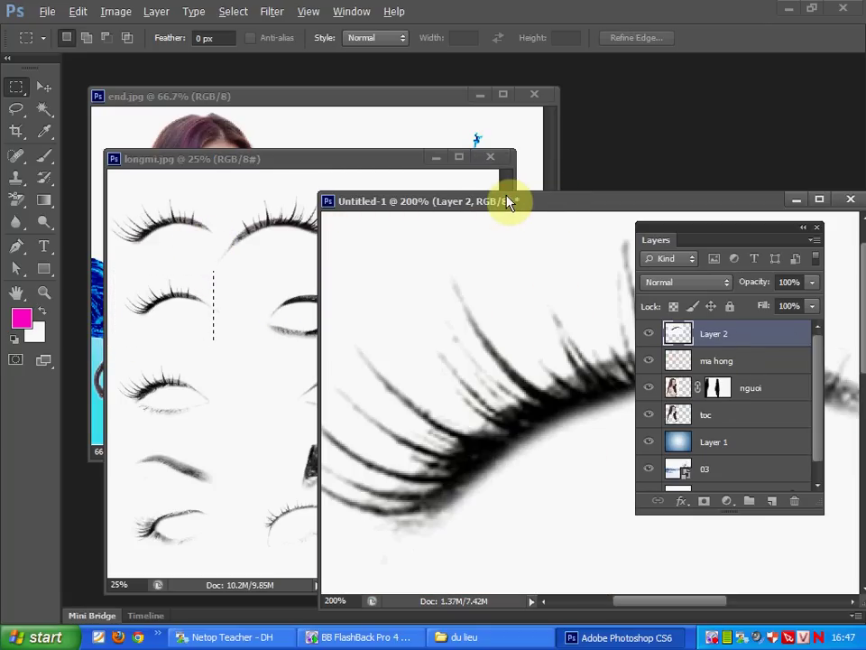
Step: Shrink the new eyelash layer to about 43% beside the model's face
key(ctrl+minus)
key(ctrl+minus)
key(ctrl+minus)
key(ctrl+t)
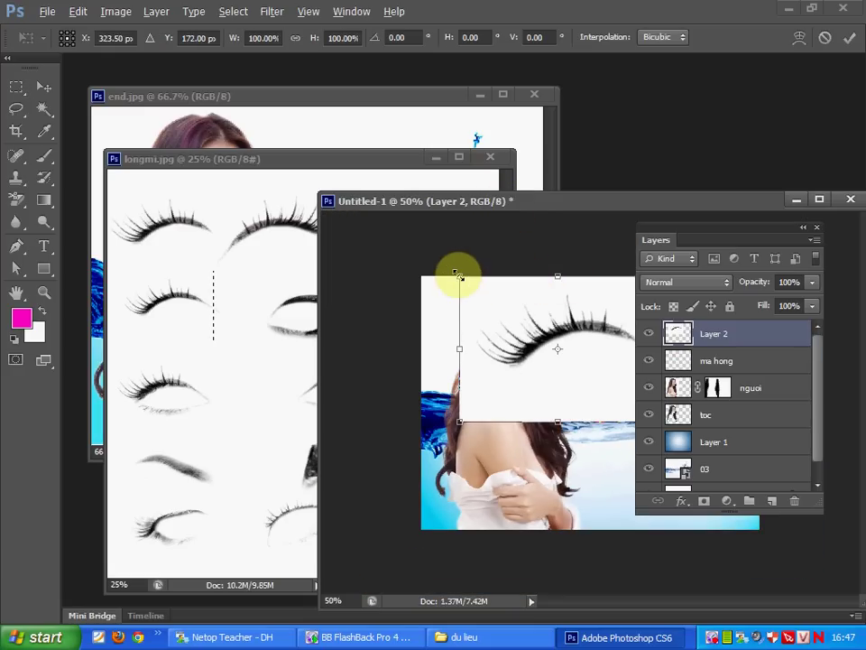
drag(460, 276, 506, 313)
drag(575, 348, 512, 352)
drag(445, 318, 548, 379)
key(Return)
key(ctrl+plus)
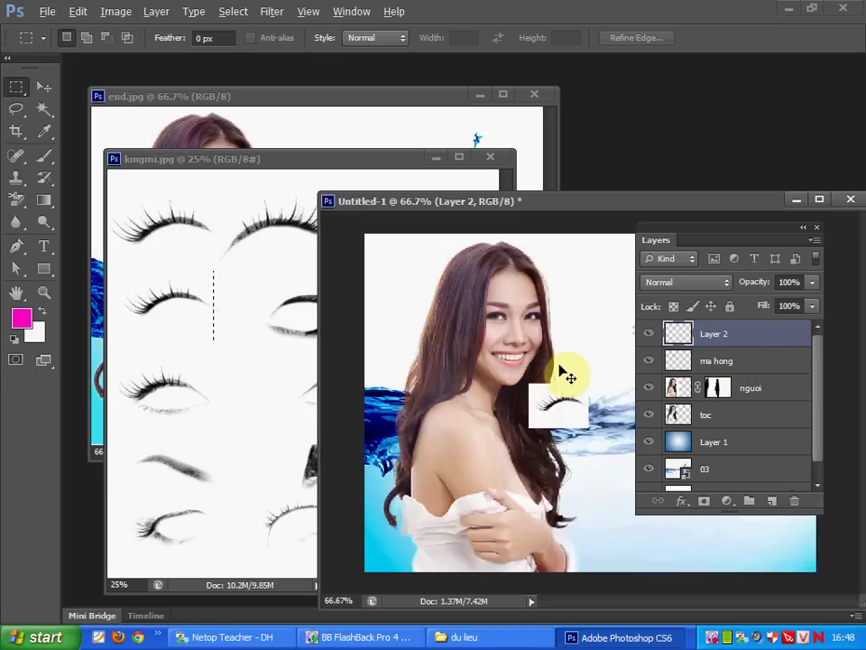
key(ctrl+plus)
click(44, 86)
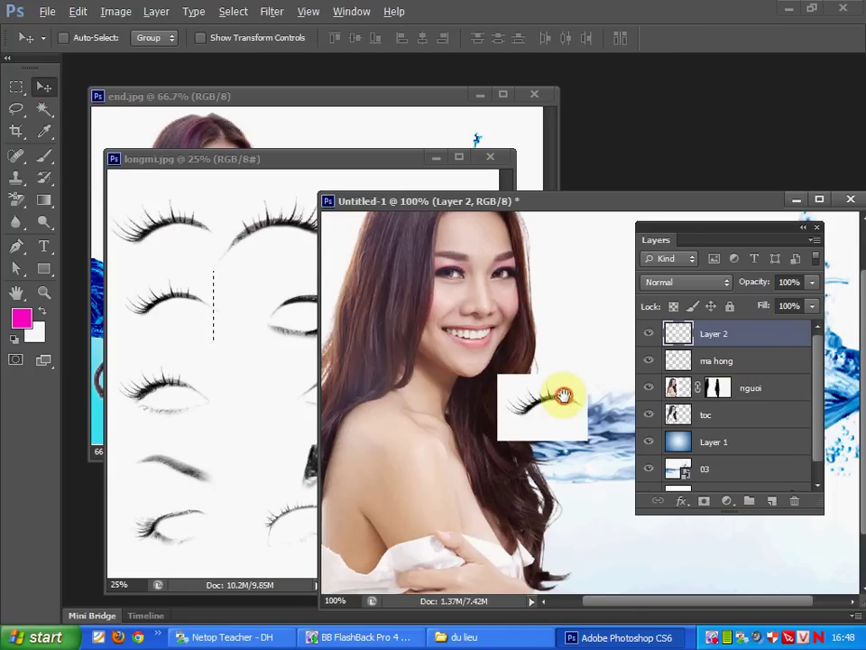
Step: Set the eyelash layer to Multiply and move it up over the eye, scaled to about half
mouse_move(560, 397)
mouse_down()
mouse_move(566, 449)
mouse_move(478, 336)
mouse_up()
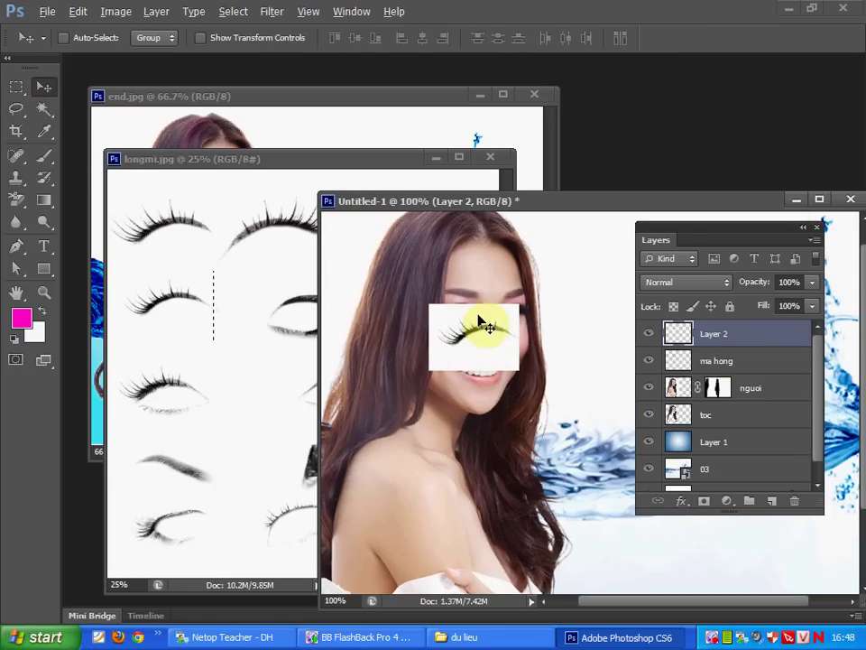
click(696, 285)
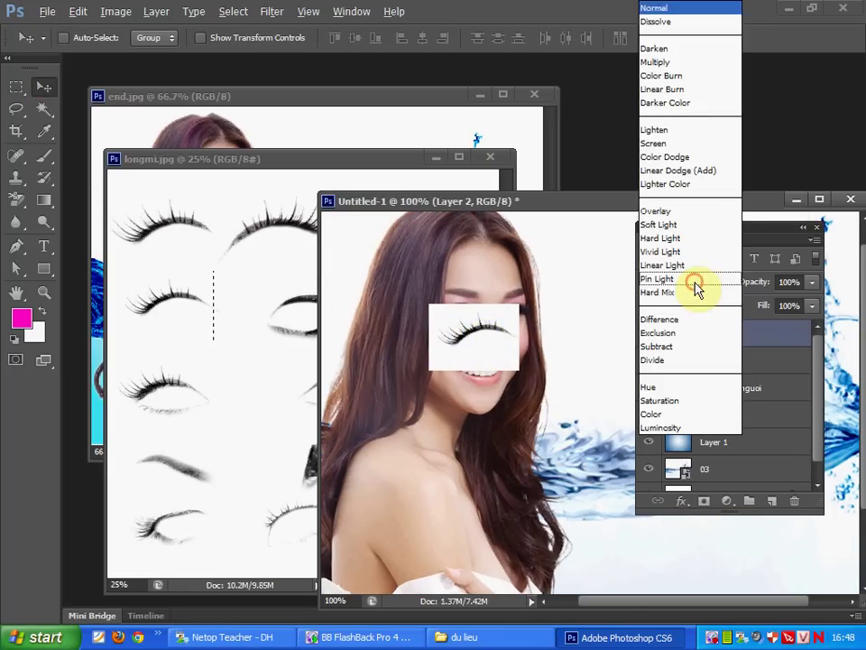
click(675, 63)
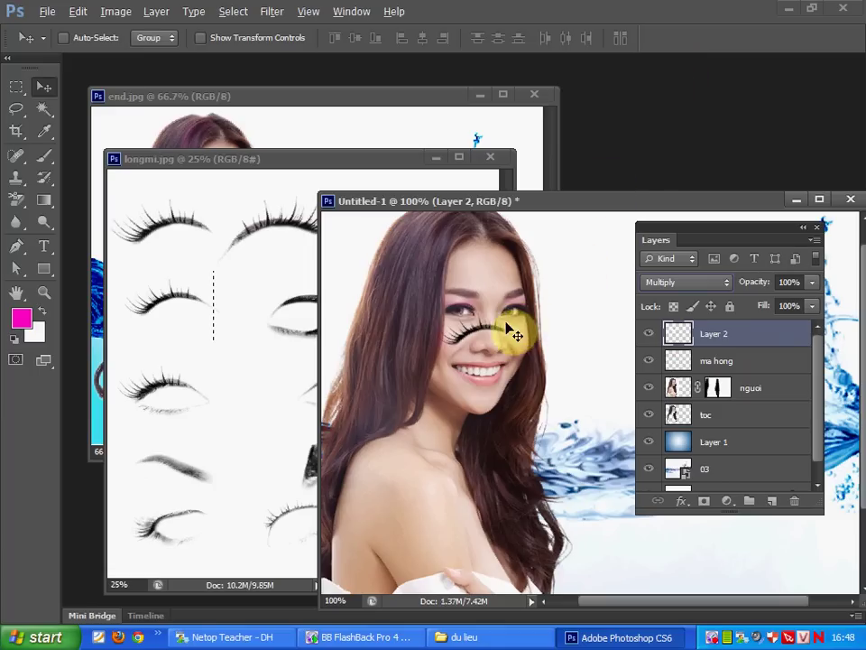
mouse_move(511, 334)
mouse_down()
mouse_move(498, 300)
mouse_move(467, 305)
mouse_move(567, 430)
mouse_move(570, 476)
mouse_up()
key(ctrl+t)
key(Return)
Step: Fit the lashes onto the left eye's upper lid, slightly smaller and tilted along the lid
key(ctrl+plus)
key(ctrl+plus)
drag(452, 417, 489, 367)
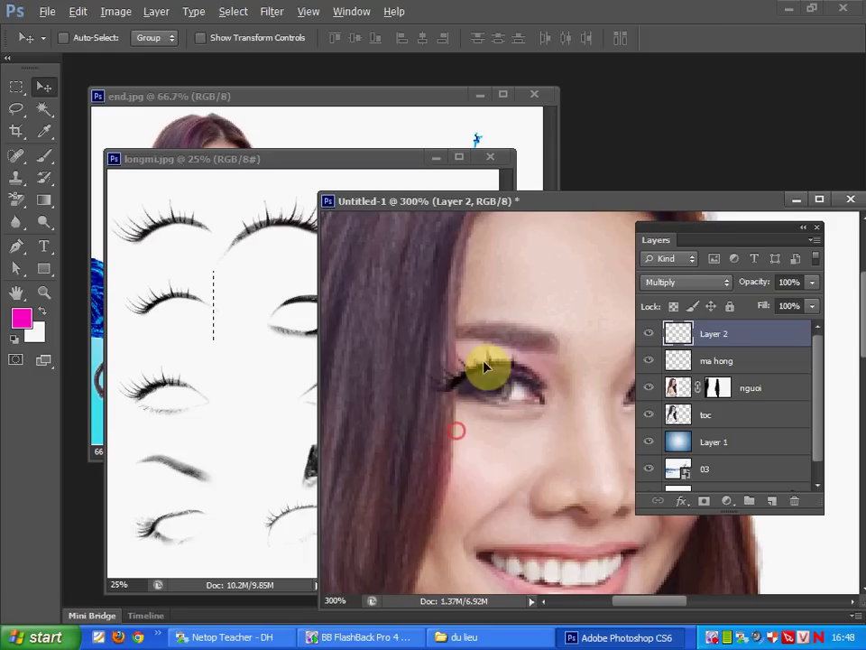
key(ctrl+t)
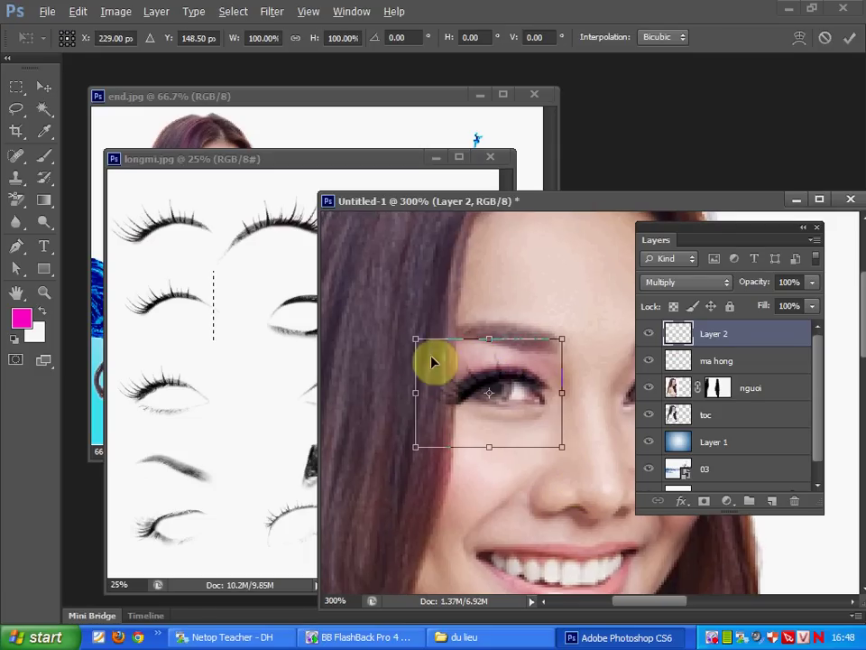
drag(419, 339, 424, 341)
drag(532, 293, 547, 296)
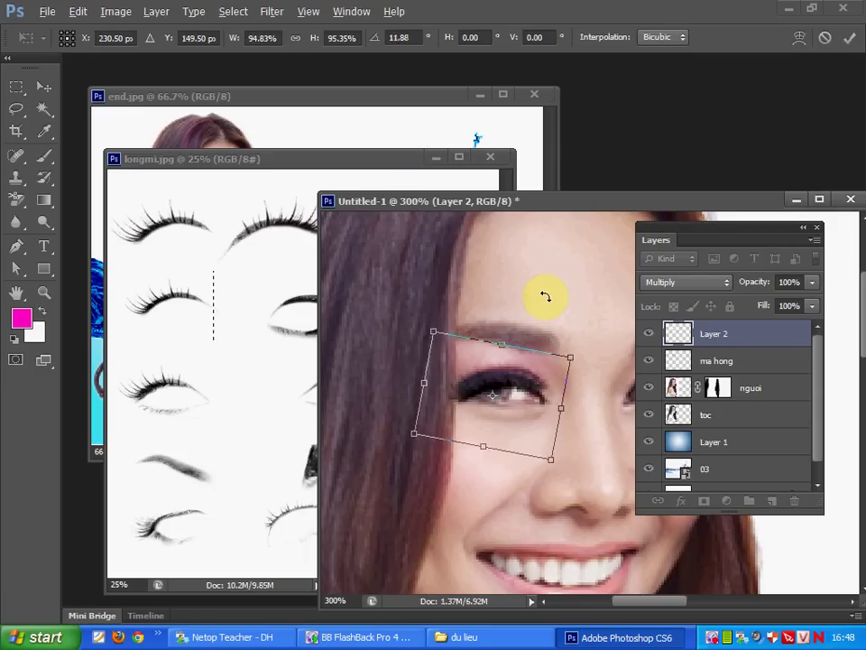
key(Return)
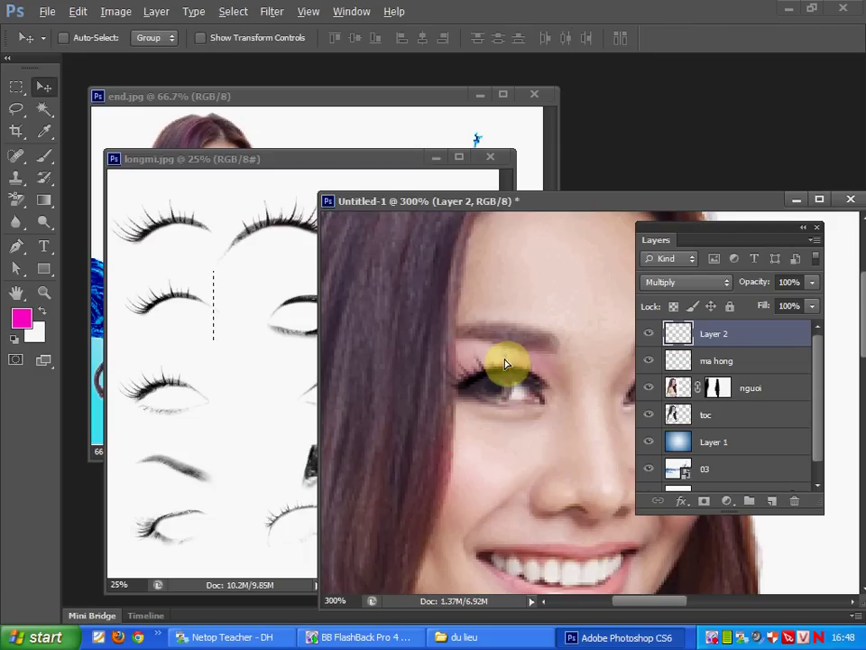
drag(506, 364, 542, 352)
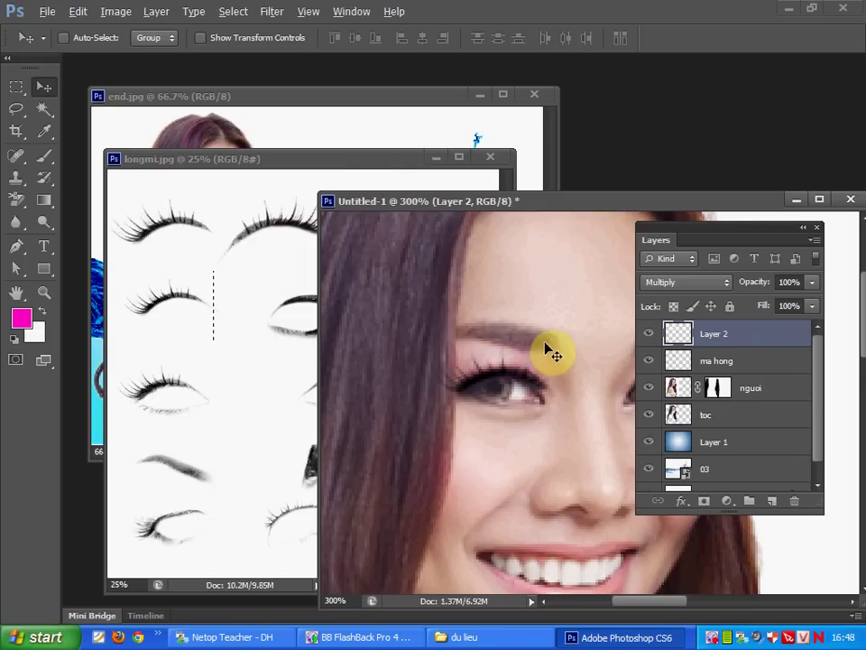
key(ctrl+1)
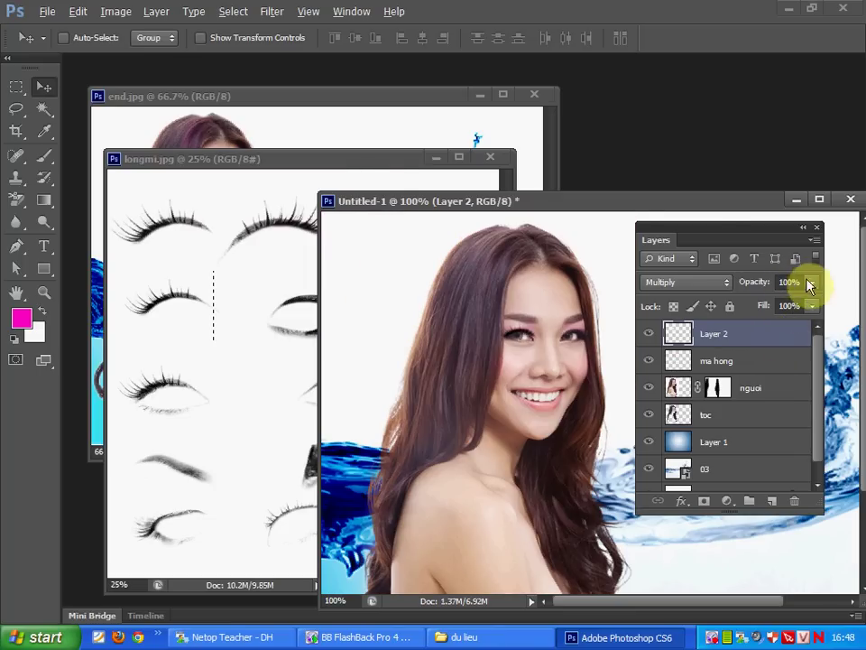
Step: Lower the eyelash layer's opacity to 45%
key(ctrl+t)
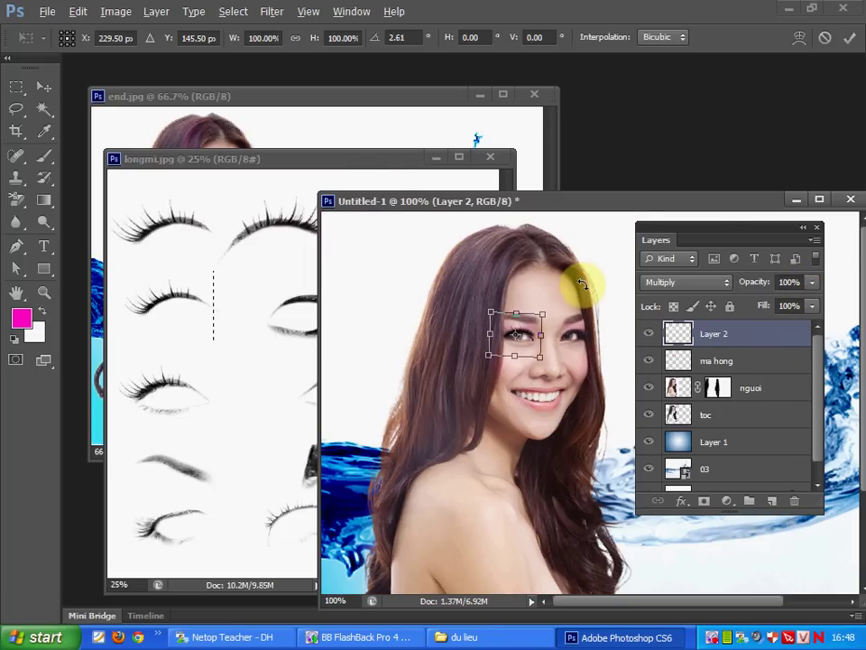
key(Return)
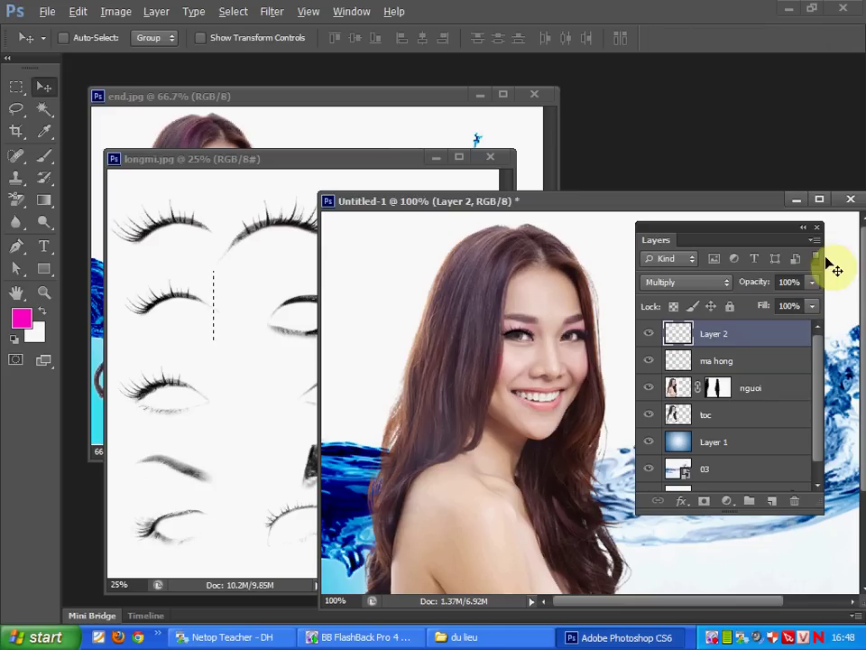
click(810, 283)
drag(772, 303, 765, 301)
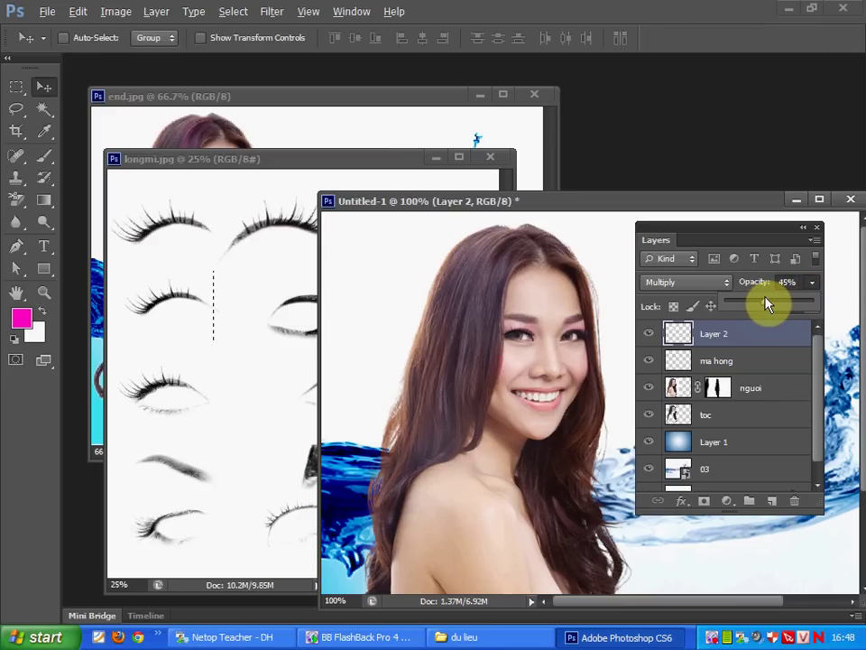
Step: Duplicate the eyelash layer and flip the copy horizontally for the other eye
key(ctrl+j)
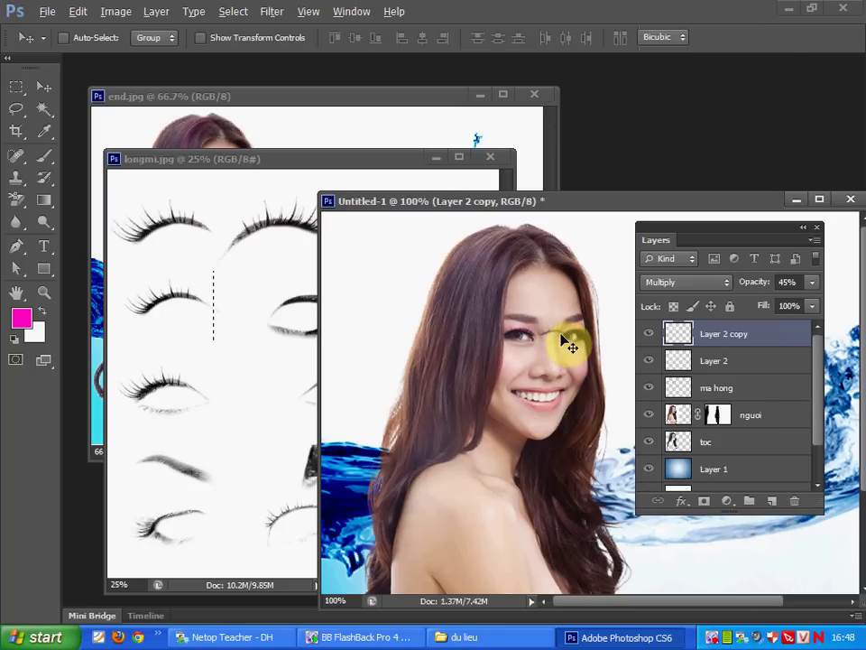
key(ctrl+t)
right_click(566, 338)
click(620, 542)
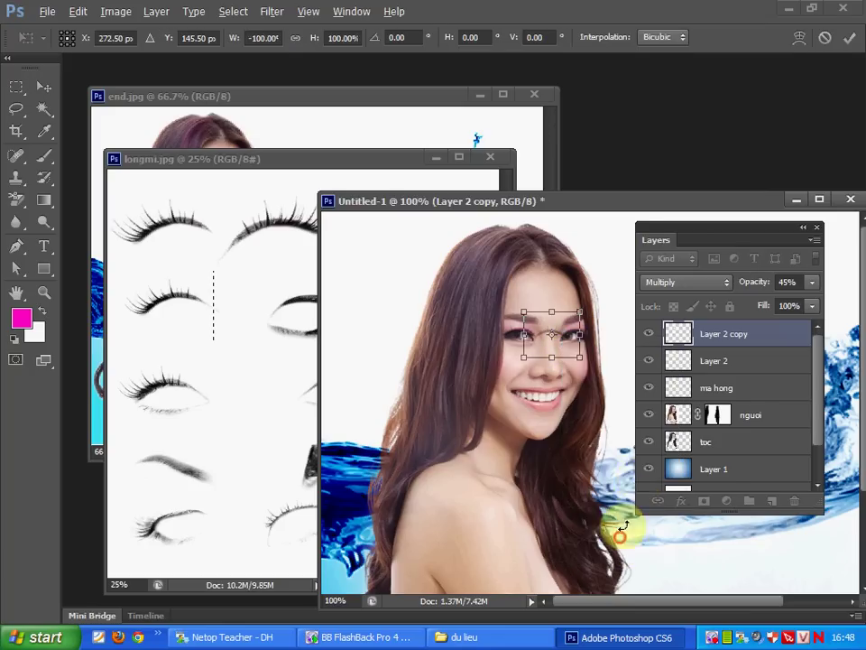
key(Return)
Step: Adjust the copied lashes' opacity and close the longmi.jpg eyelash image
key(ctrl+plus)
key(ctrl+plus)
scroll(541, 433, up, 2)
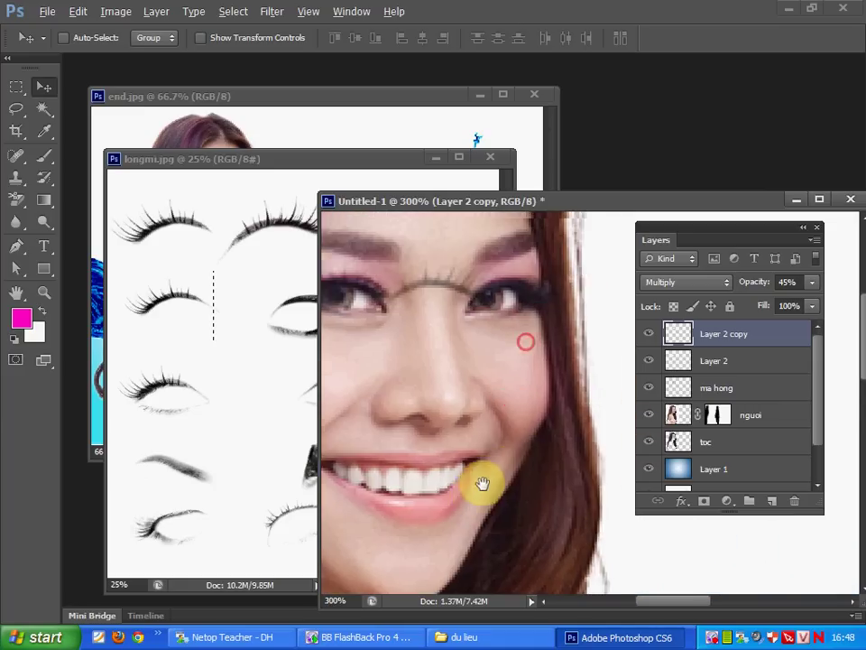
scroll(460, 424, up, 2)
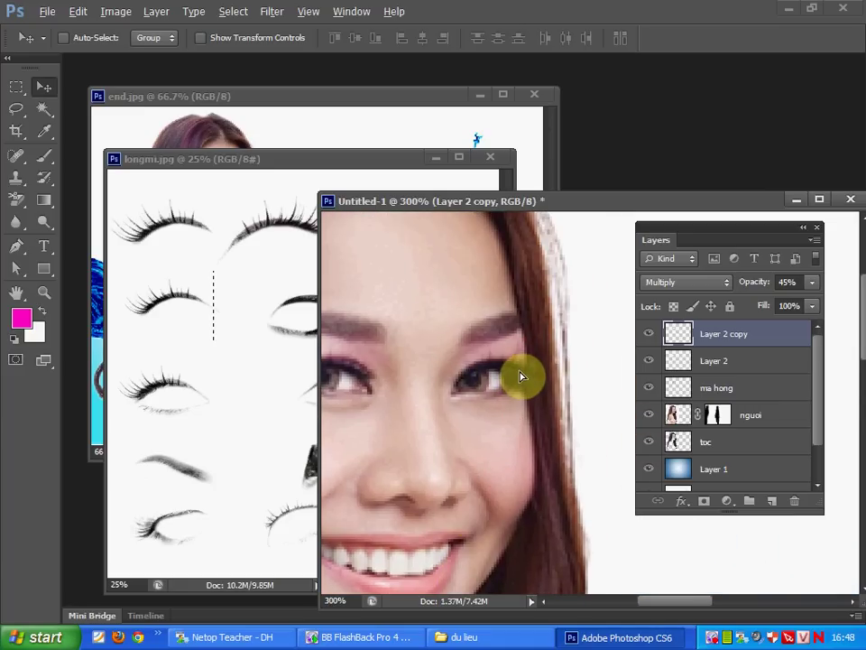
key(ctrl+minus)
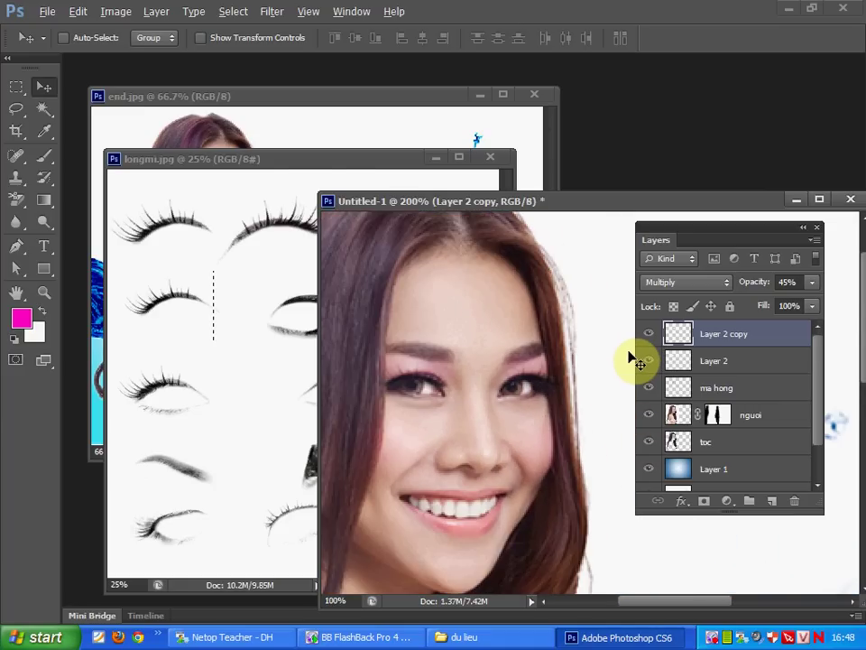
key(ctrl+minus)
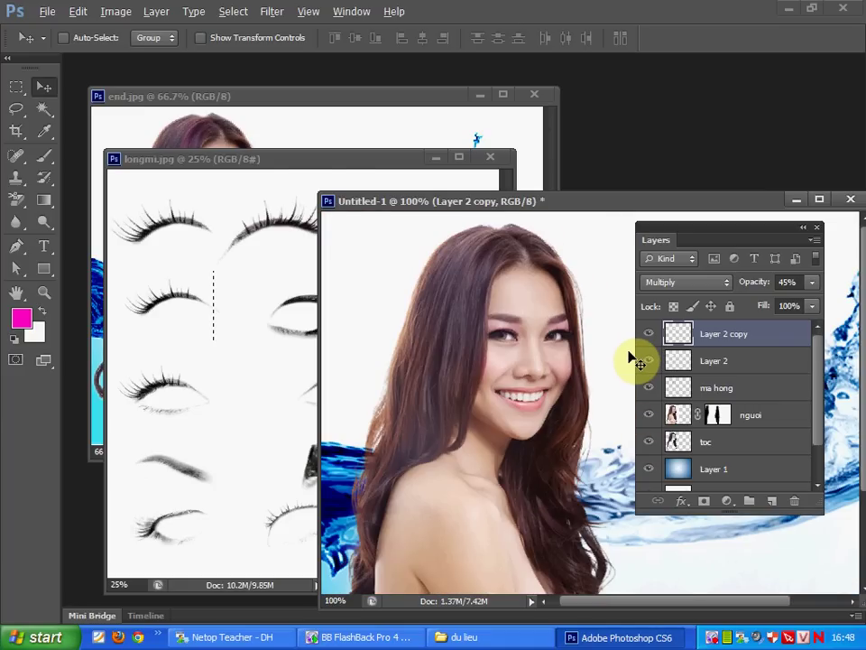
drag(812, 282, 839, 305)
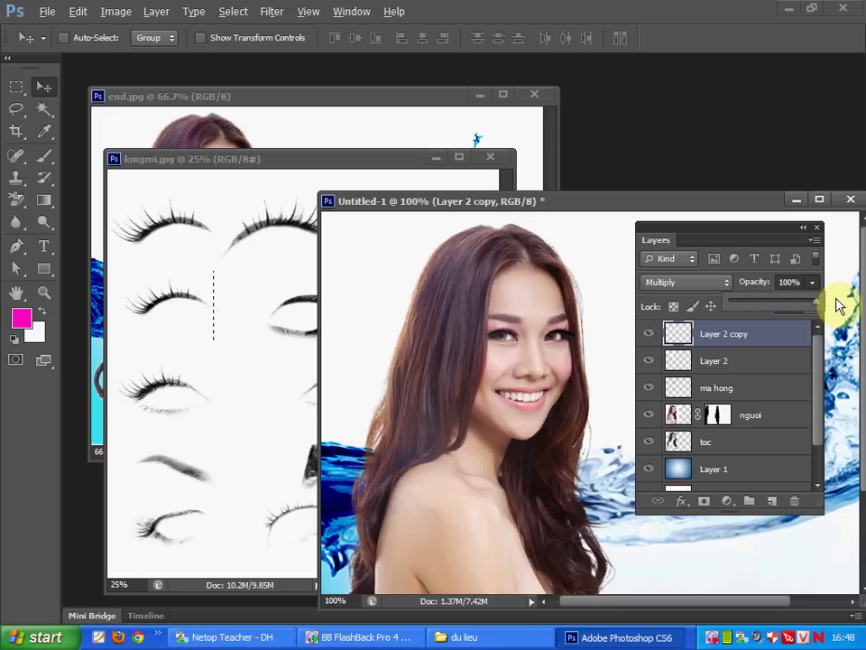
click(591, 300)
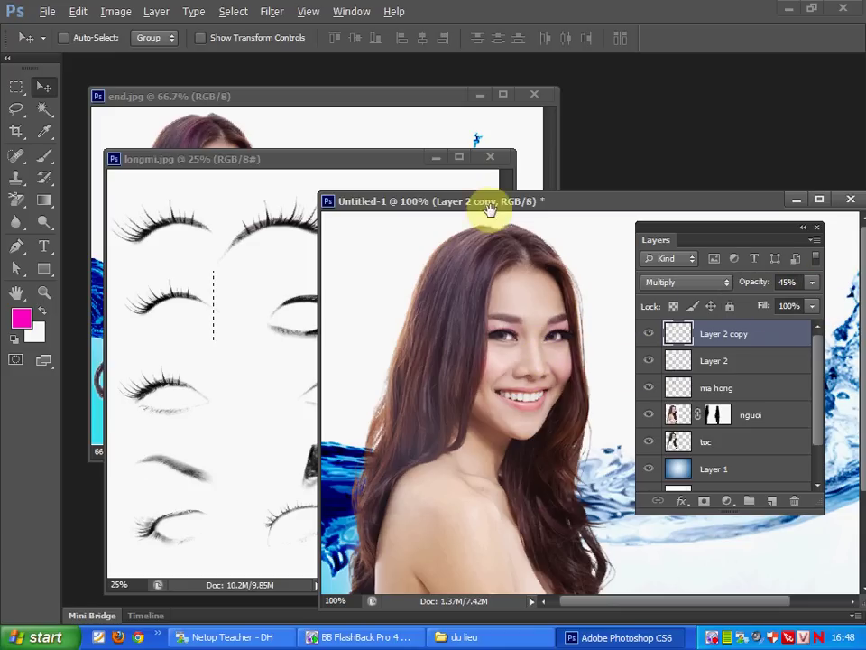
click(490, 160)
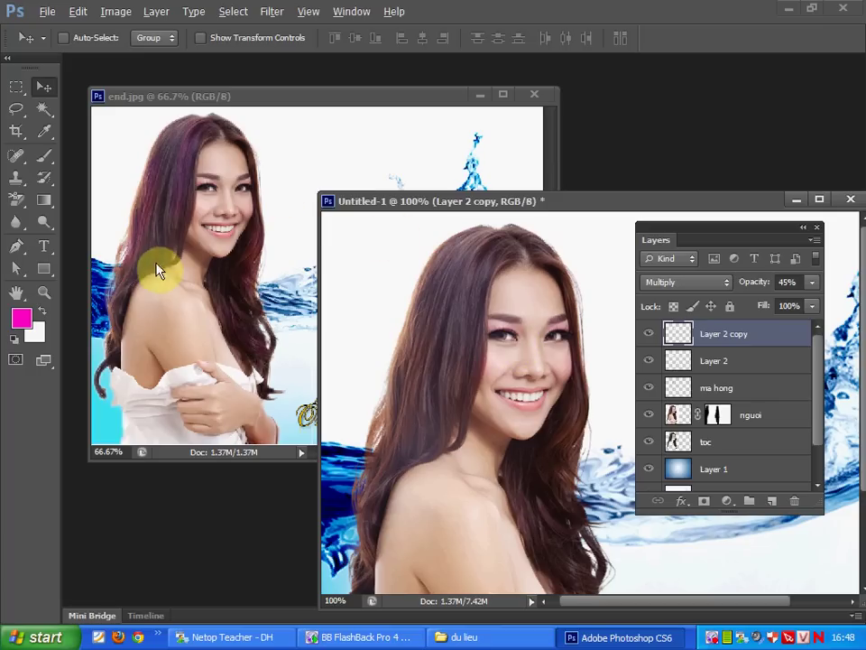
Step: Add a new Layer 3 and choose a hard round Brush tip
click(771, 499)
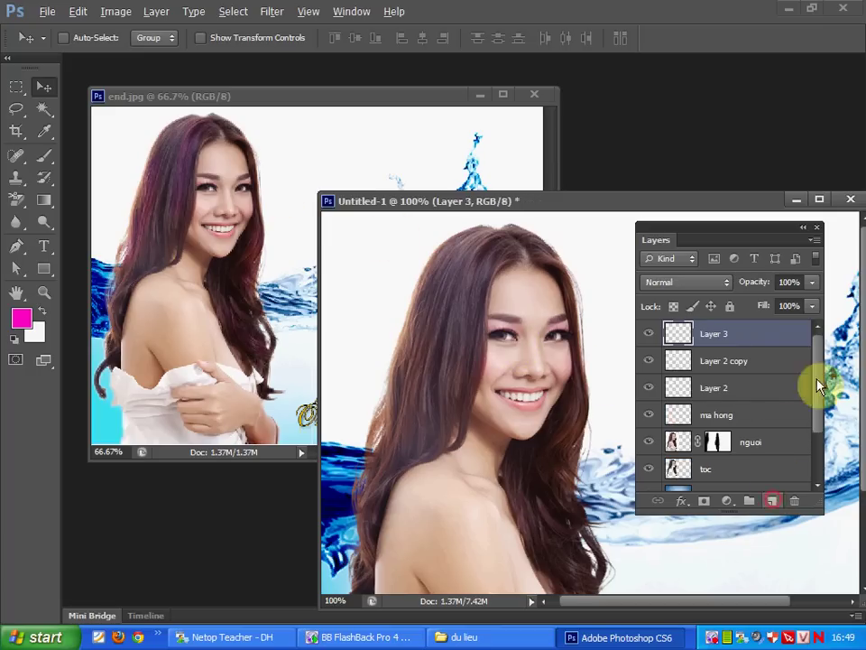
click(44, 159)
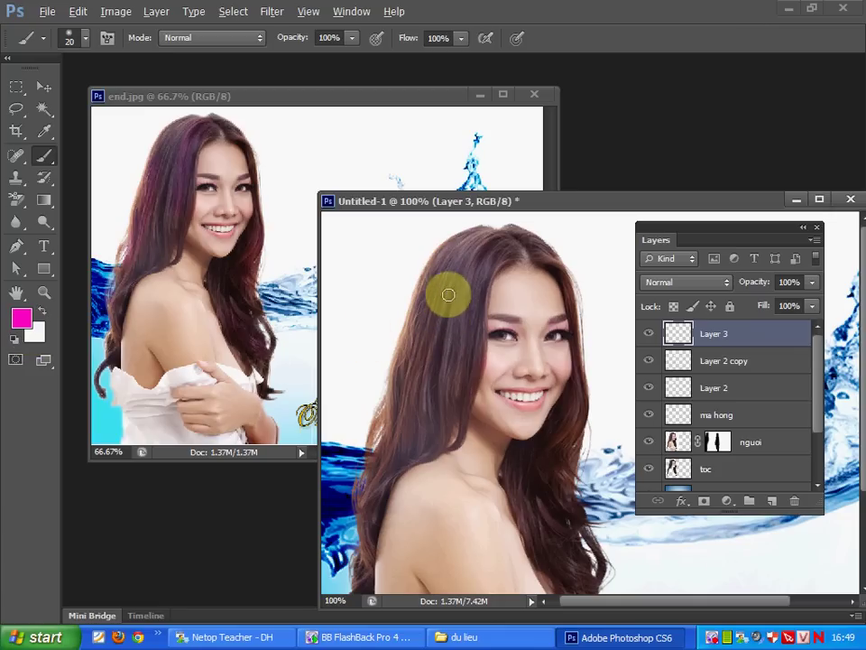
click(85, 37)
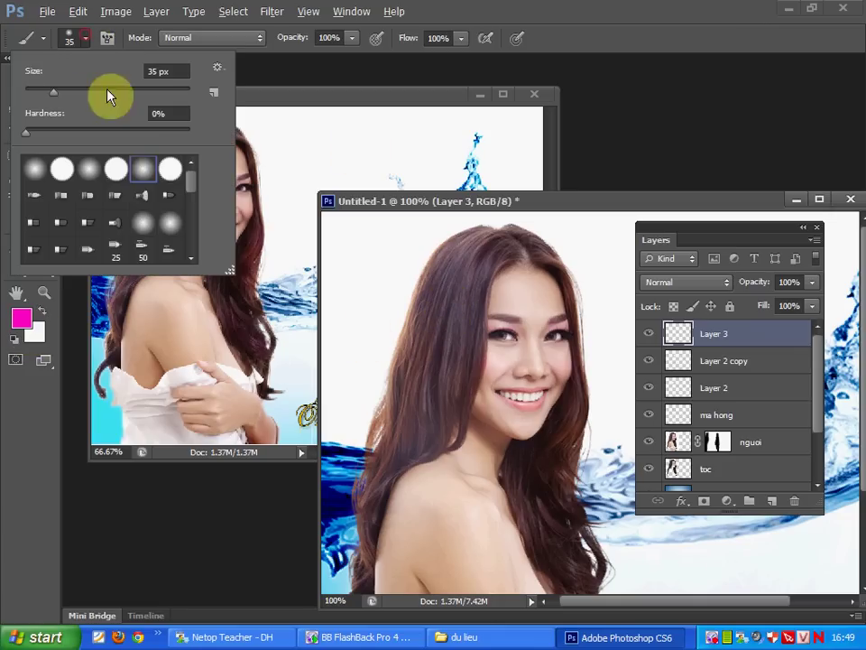
click(116, 170)
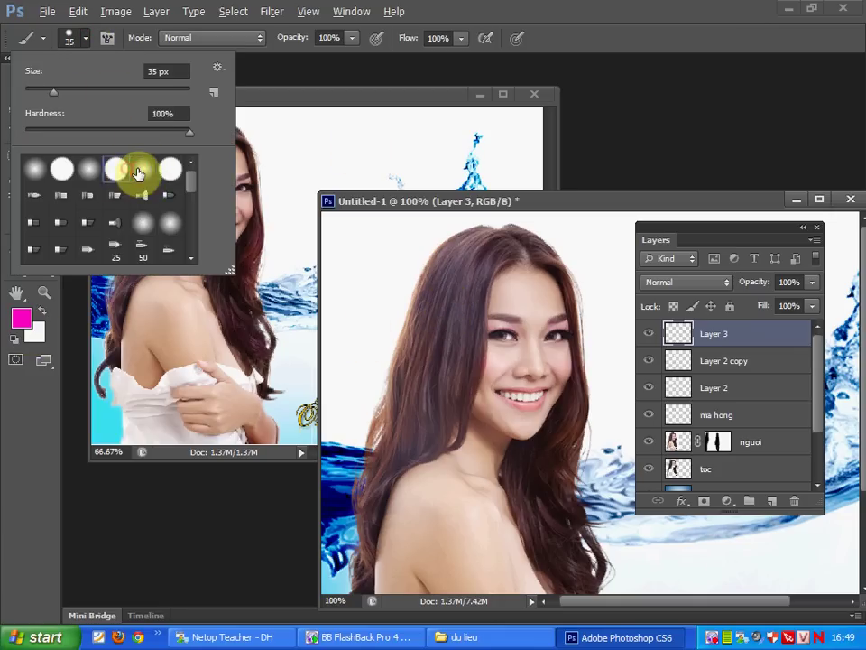
double_click(144, 173)
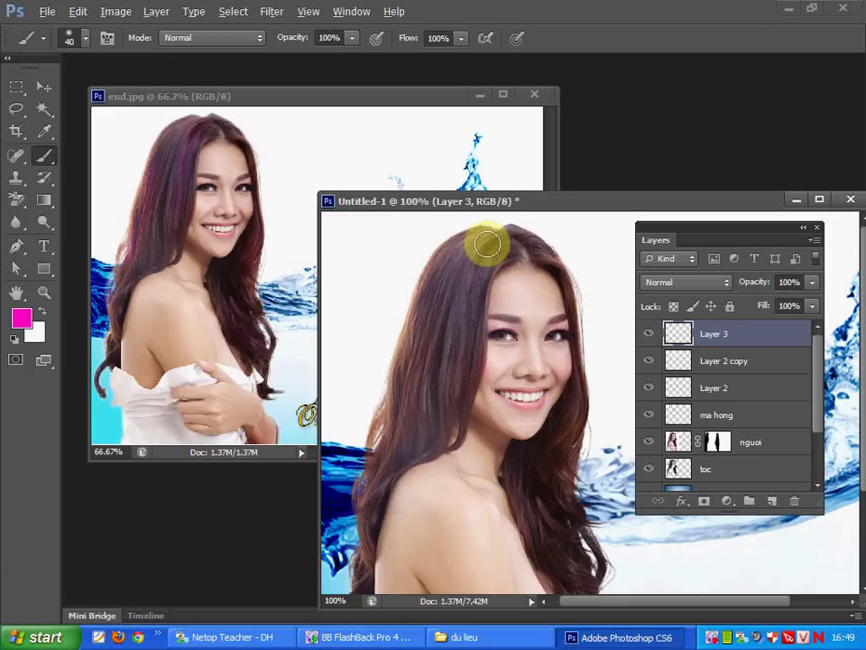
Step: Paint pink strokes over the top, left and right hair strands, reducing the brush to 25
mouse_move(484, 241)
mouse_down()
mouse_move(444, 308)
mouse_move(457, 411)
mouse_up()
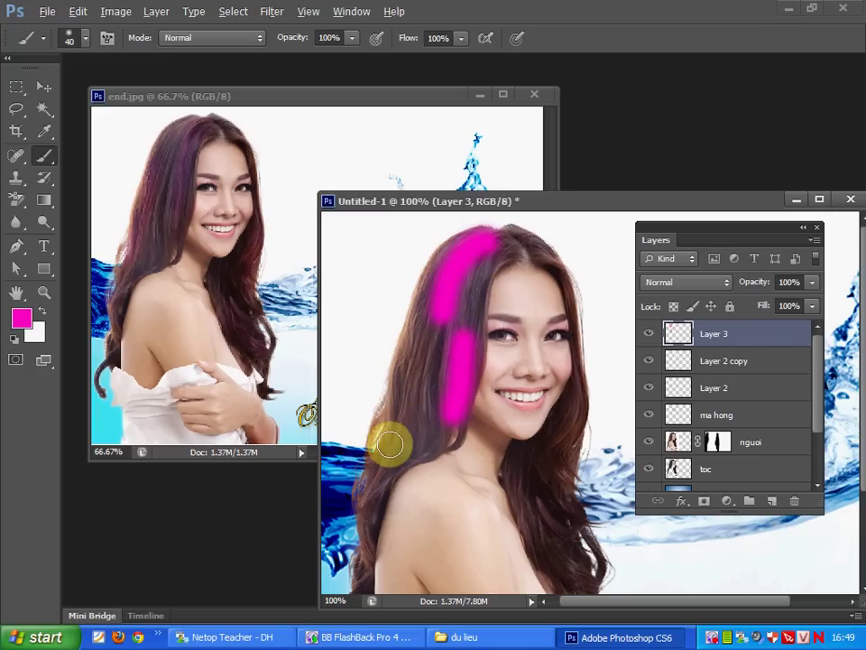
drag(392, 440, 450, 439)
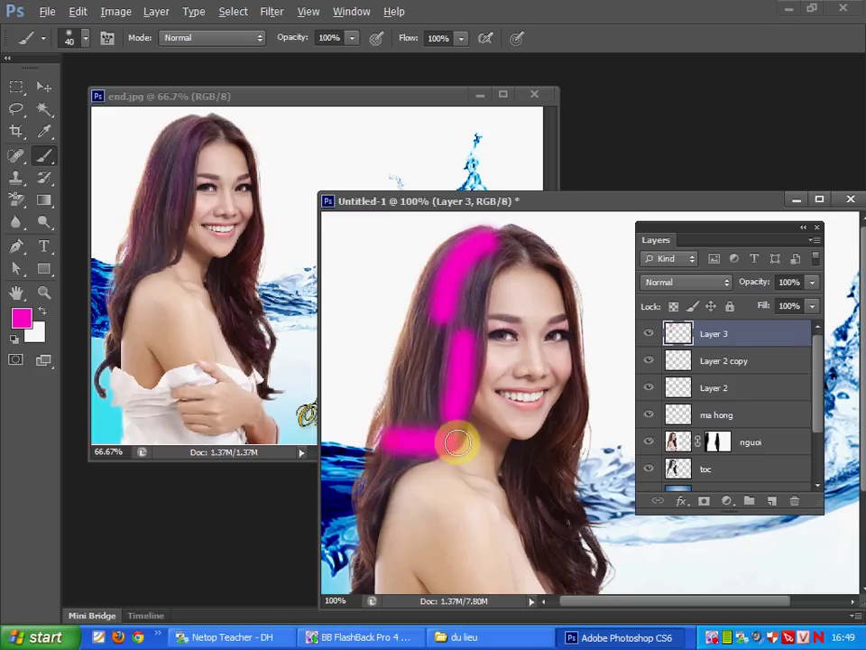
key(ctrl+z)
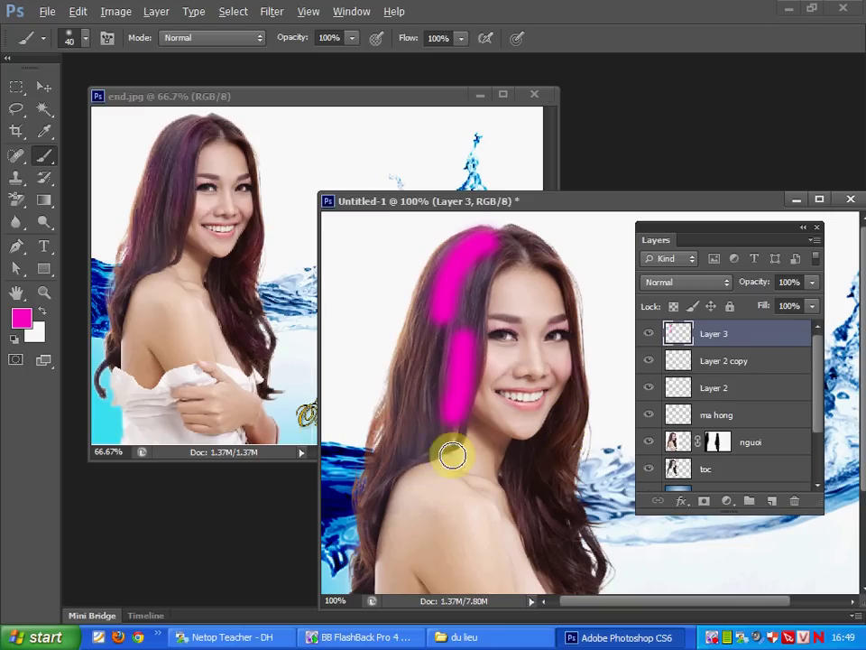
key(bracketleft)
key(bracketleft)
key(bracketleft)
drag(403, 410, 381, 455)
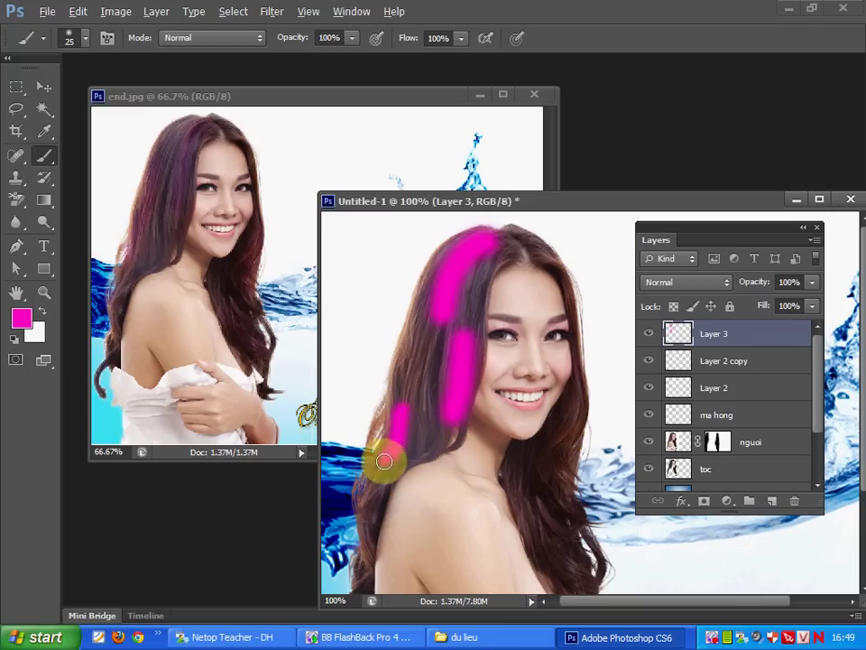
drag(578, 386, 557, 441)
drag(530, 482, 534, 511)
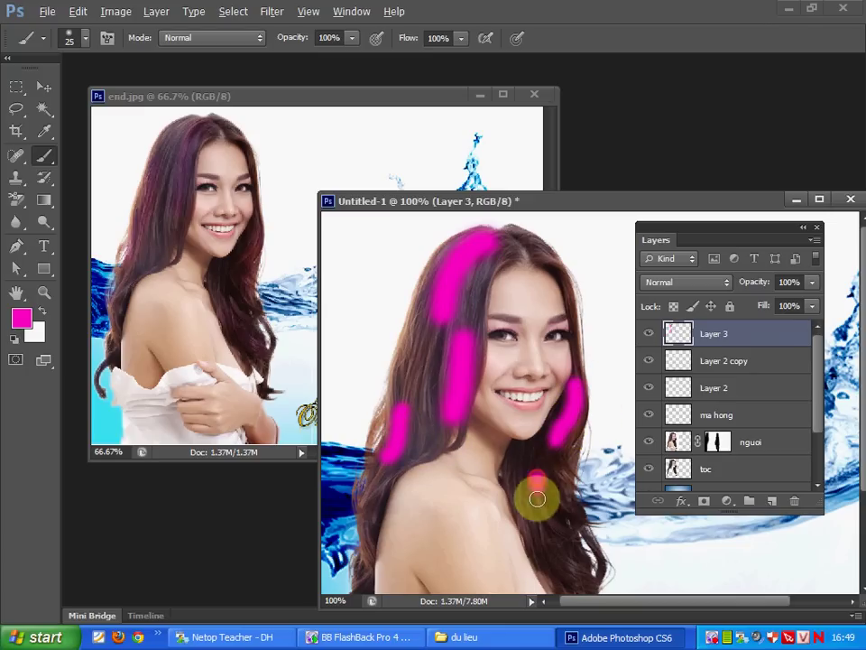
drag(547, 550, 577, 584)
mouse_move(570, 505)
mouse_down()
mouse_move(546, 438)
mouse_move(562, 505)
mouse_up()
drag(538, 257, 547, 267)
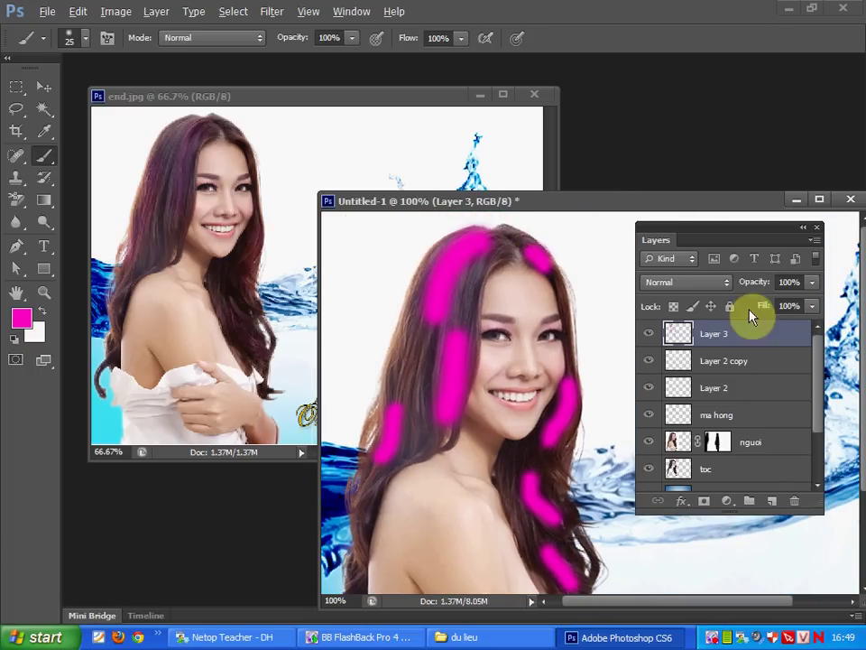
Step: Set Layer 3 to Darken blending with opacity around 30%
click(703, 287)
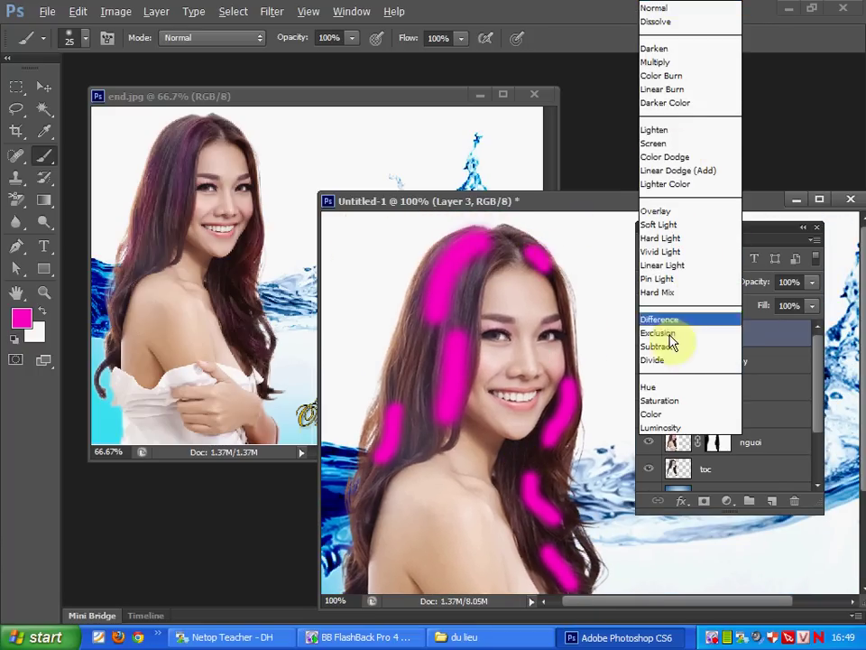
click(674, 50)
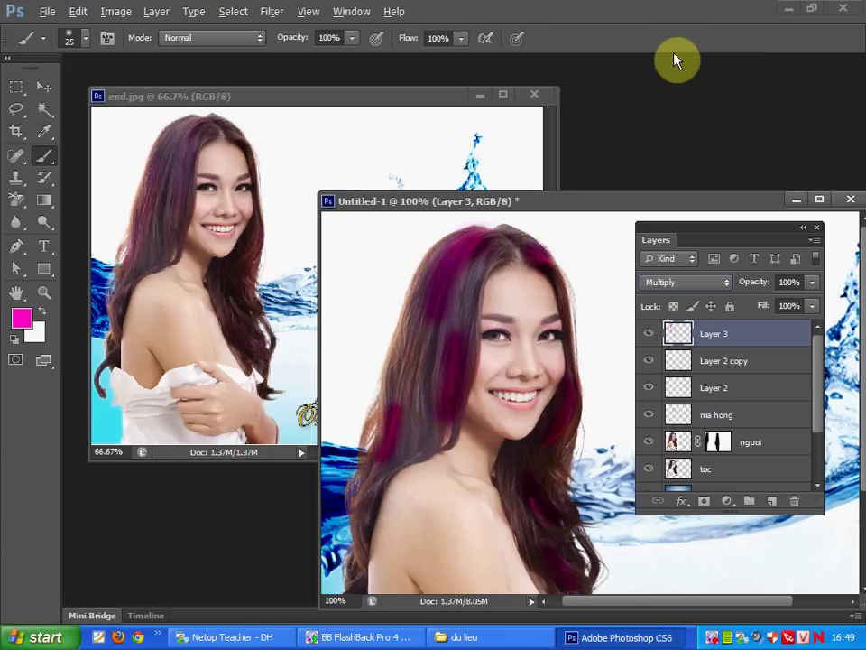
drag(809, 287, 744, 305)
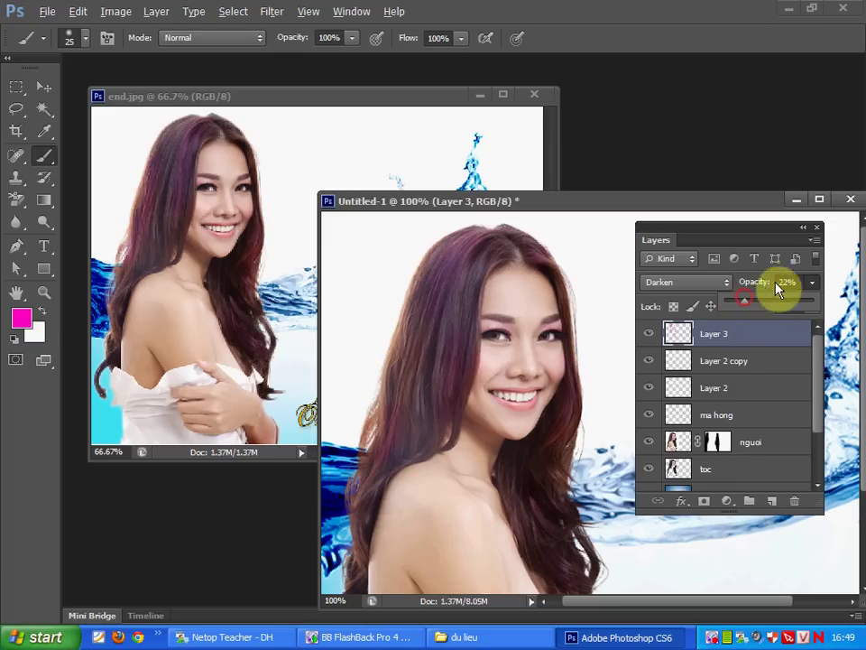
text(28)
key(ctrl+minus)
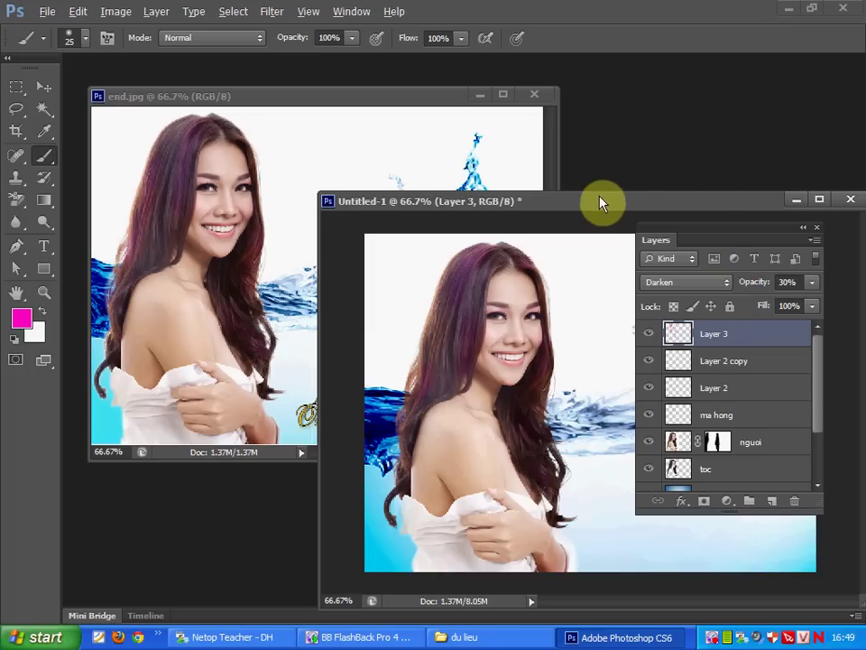
Step: Compare the poster with end.jpg and preview the Sunsilk bottle image 02
double_click(567, 200)
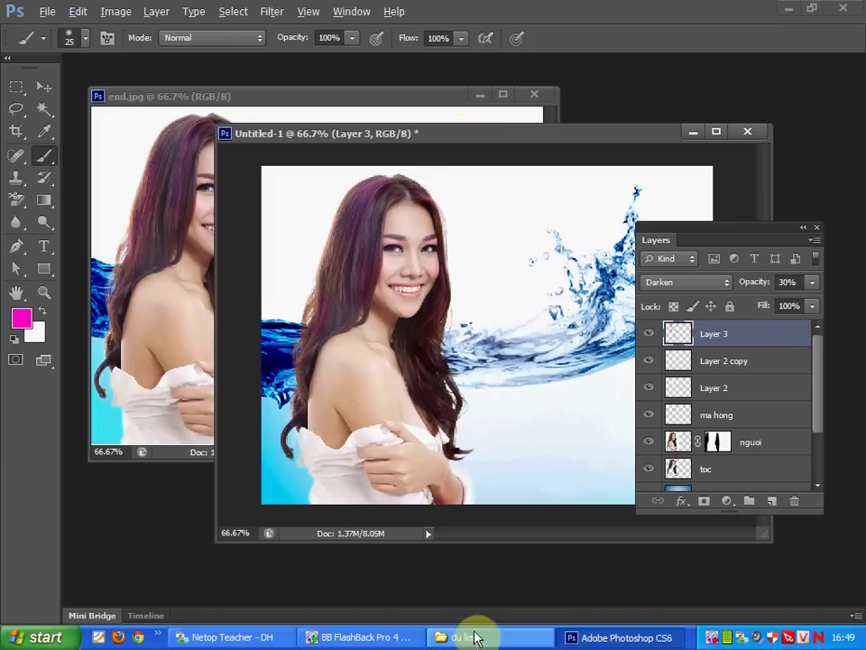
click(480, 636)
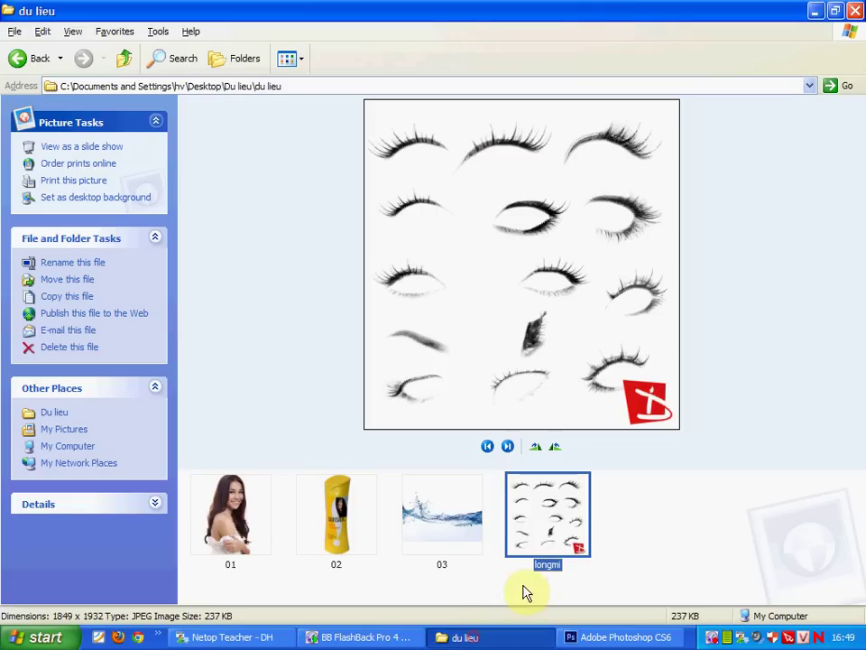
click(341, 514)
key(alt+Tab)
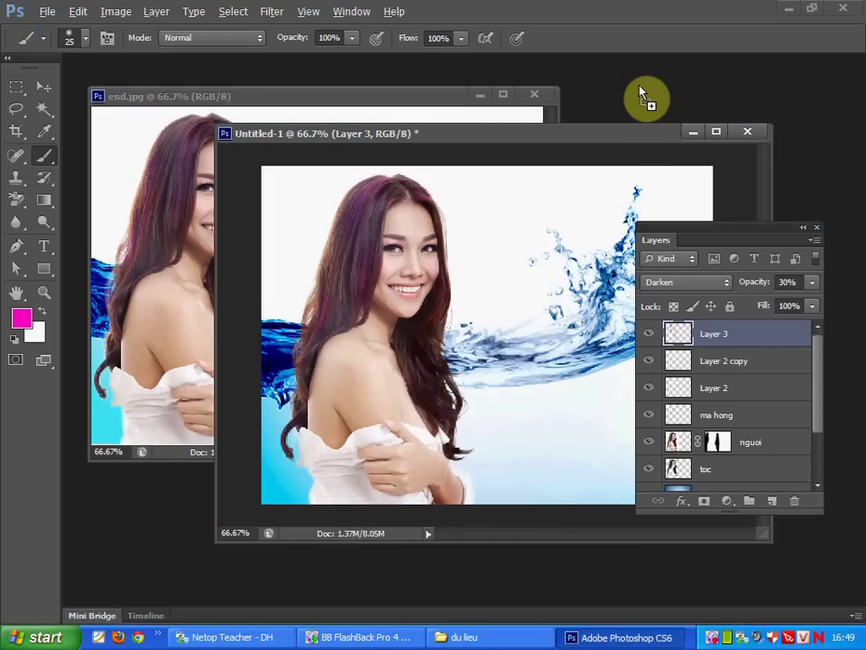
Step: Open 02.jpg, copy the Sunsilk bottle into the poster, and close 02.jpg
drag(639, 93, 639, 93)
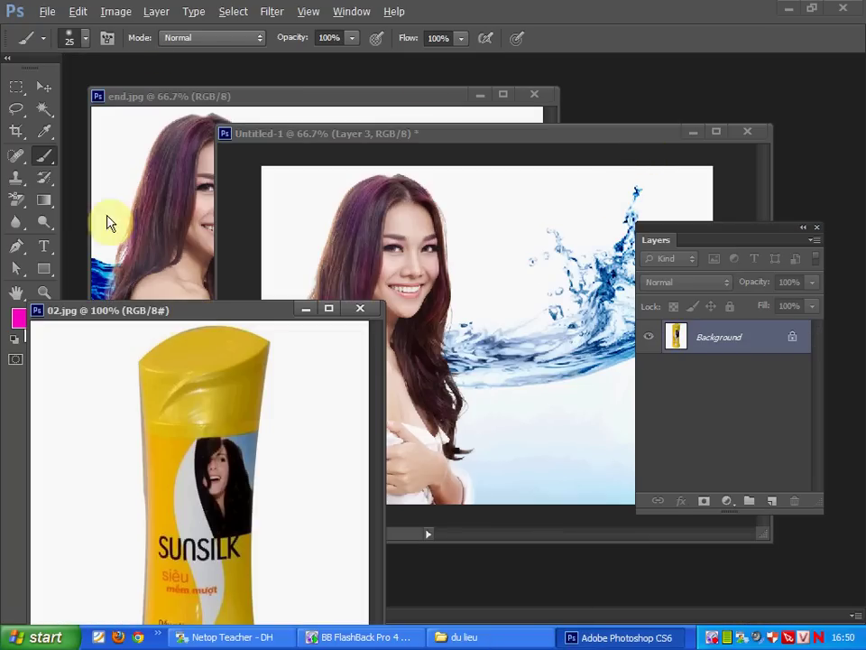
click(44, 86)
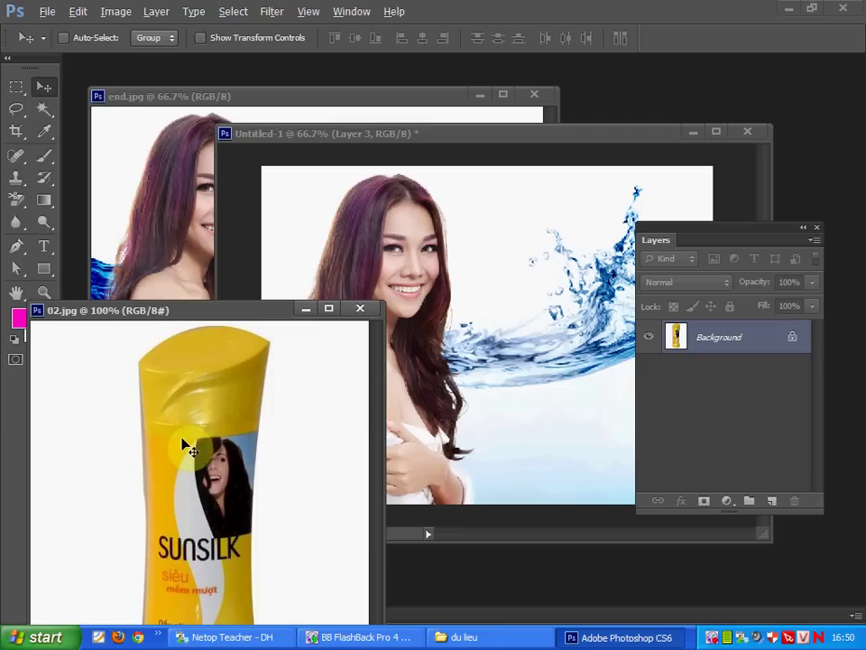
drag(187, 445, 441, 315)
click(159, 343)
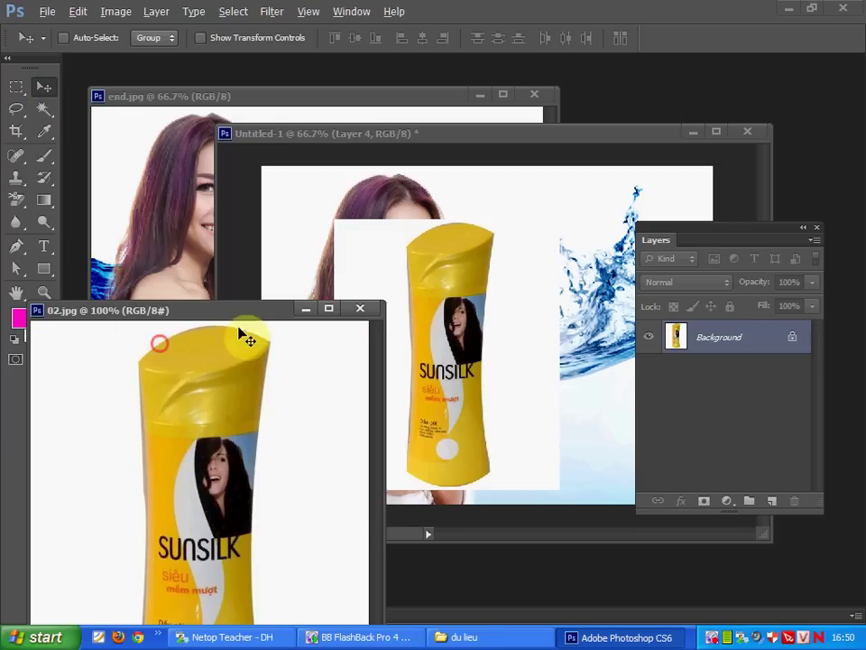
click(360, 307)
Step: Scale the bottle layer to about 62% and move it up and right
key(ctrl+t)
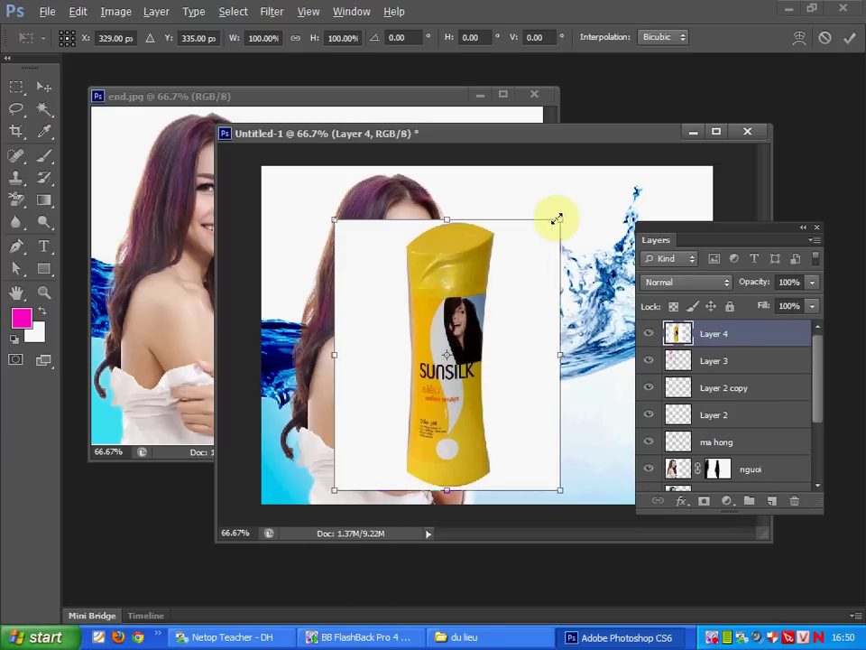
drag(559, 219, 472, 323)
mouse_move(416, 359)
mouse_down()
mouse_move(559, 295)
mouse_move(560, 307)
mouse_up()
key(Return)
Step: Delete the white background around the bottle using a colour selection
drag(708, 231, 719, 229)
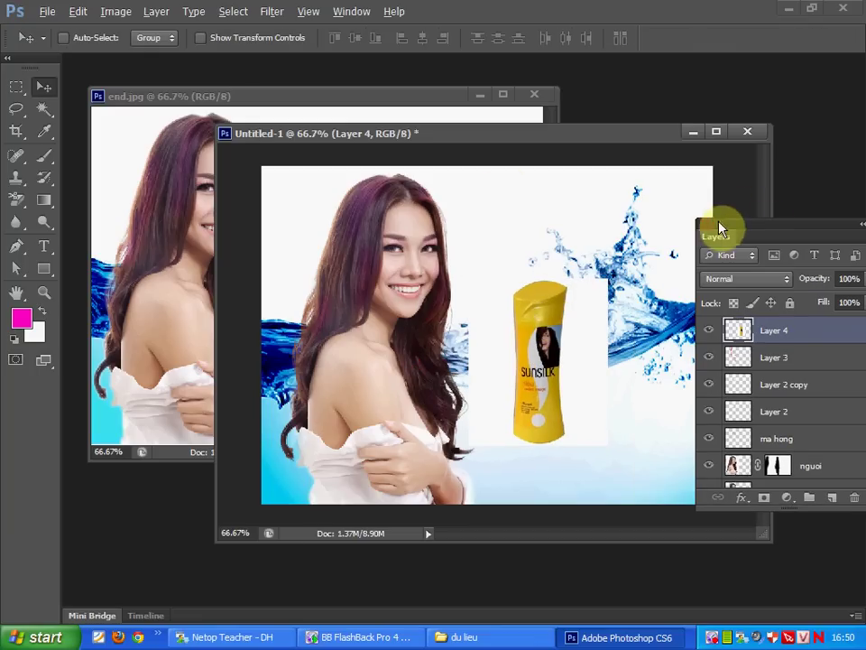
click(45, 109)
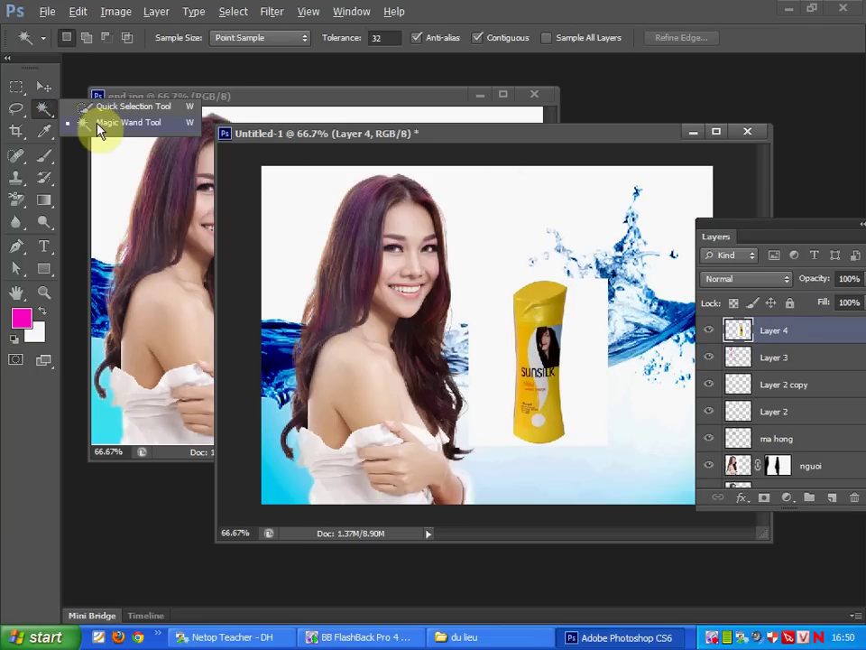
click(97, 124)
click(592, 331)
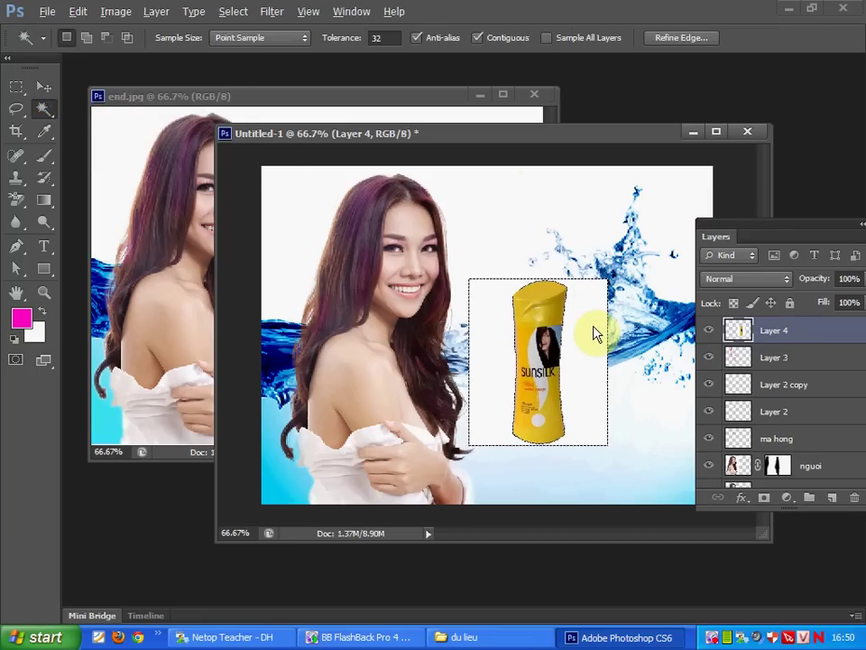
key(Delete)
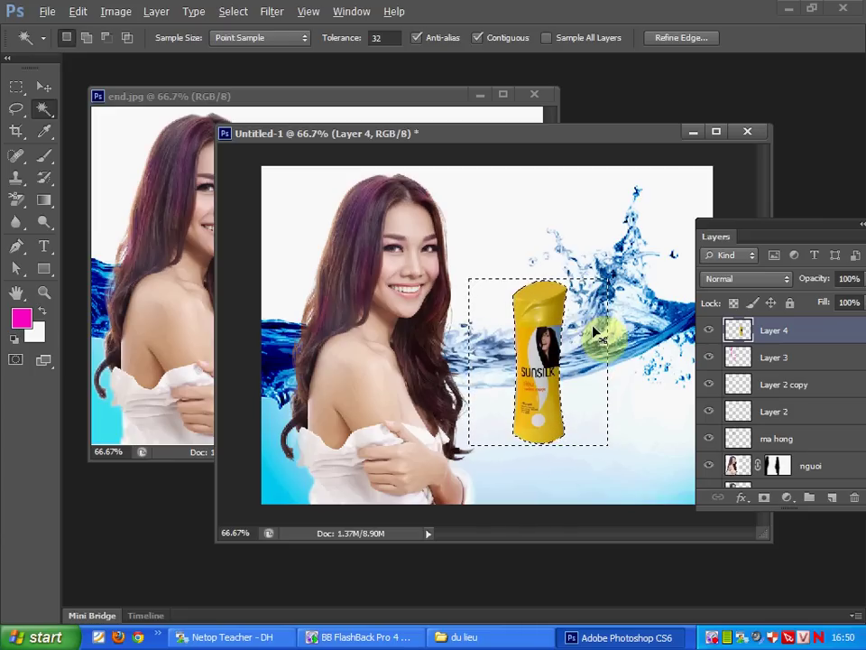
key(ctrl+d)
Step: Nudge the bottle right, float the poster window over end.jpg, and show the Layers panel
click(45, 87)
drag(518, 360, 537, 369)
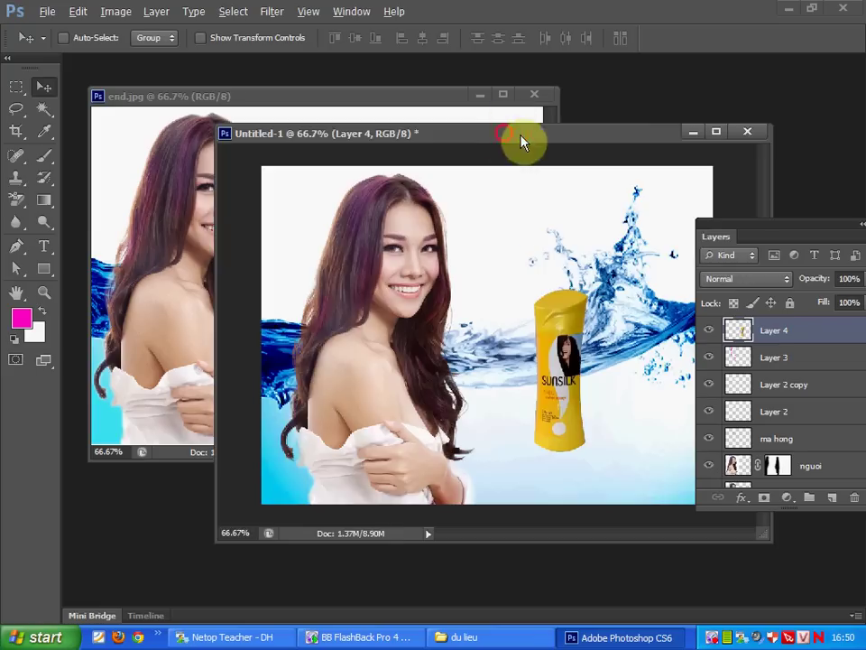
click(692, 132)
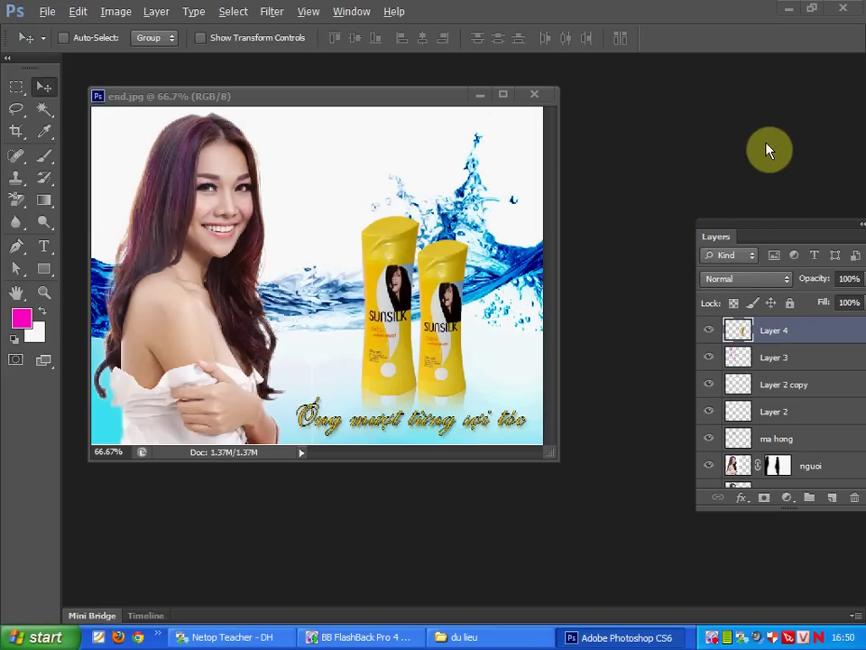
click(766, 144)
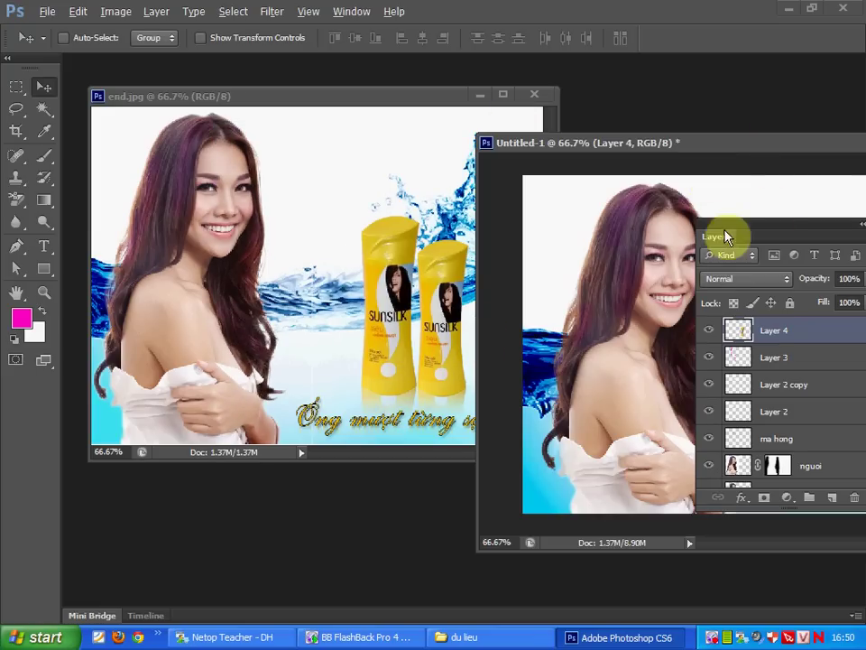
drag(785, 145, 489, 117)
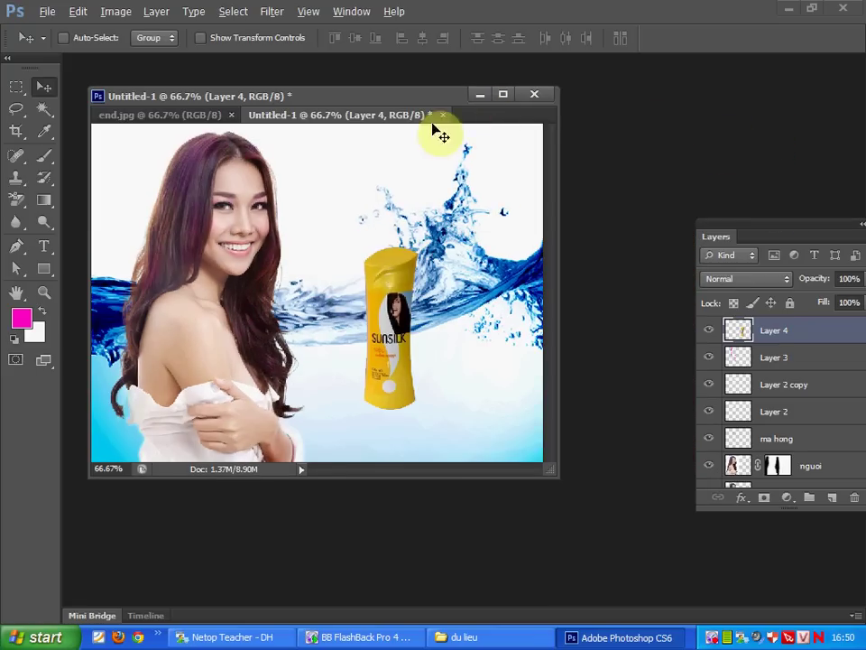
drag(438, 133, 468, 119)
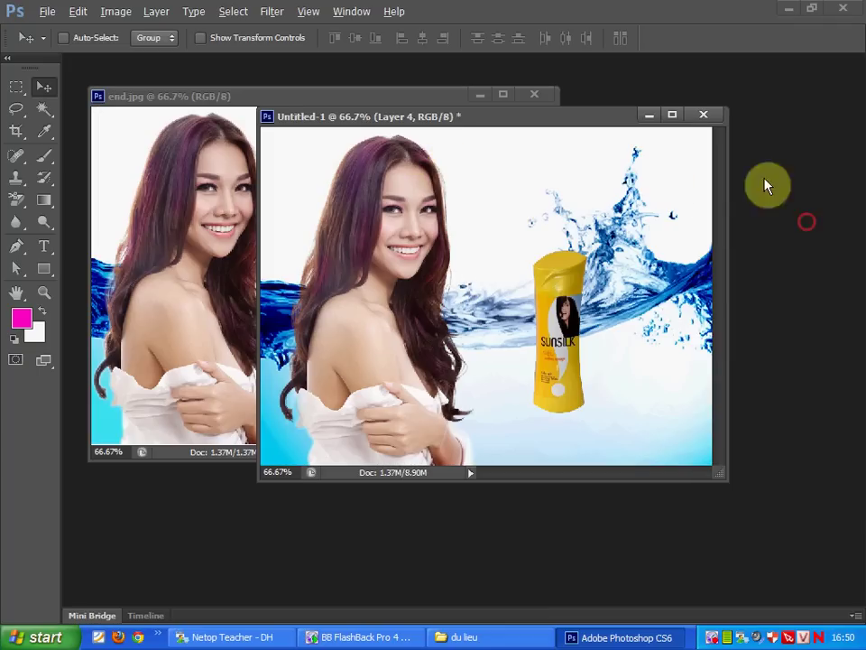
key(F7)
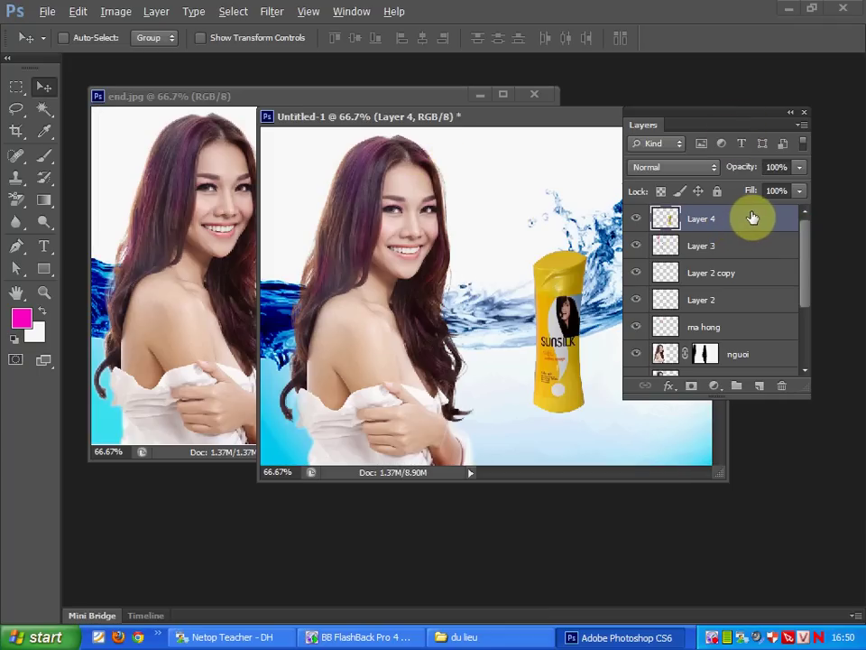
Step: Duplicate the bottle layer as Layer 4 copy
drag(753, 217, 755, 377)
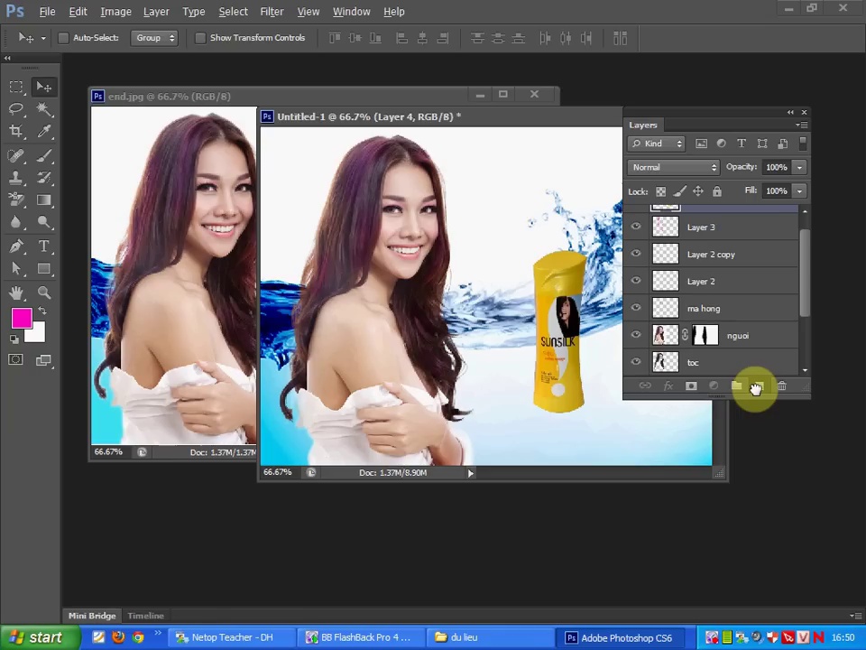
drag(756, 388, 756, 387)
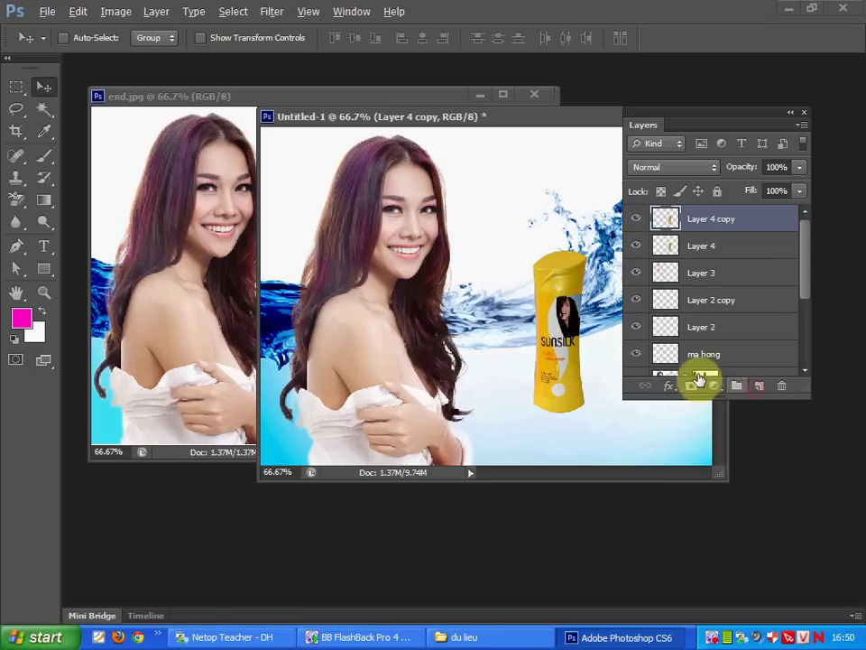
drag(551, 339, 488, 338)
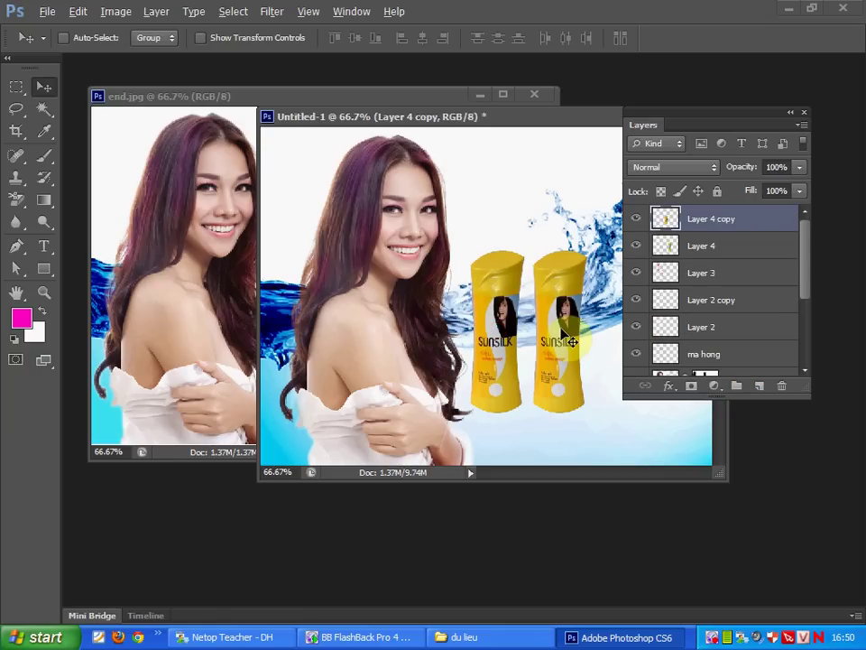
key(ctrl+z)
Step: Flip the bottle copy vertically, move it below the bottle, and place it beneath Layer 4
key(ctrl+t)
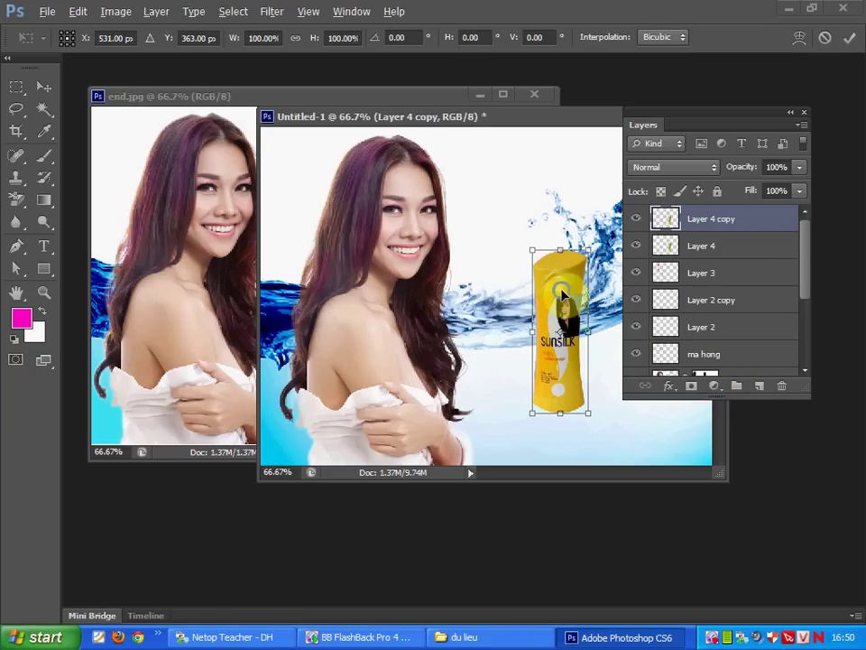
right_click(561, 294)
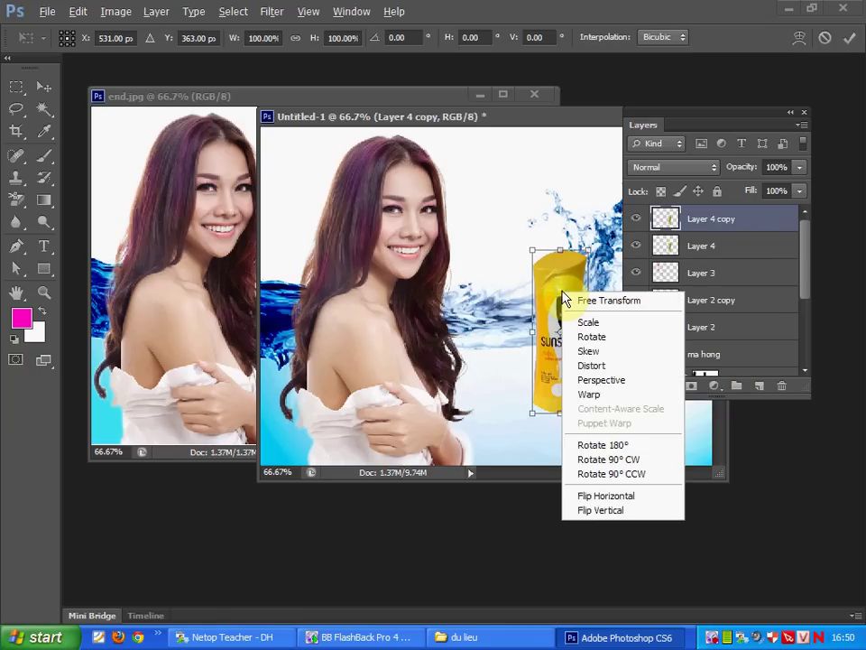
click(629, 512)
key(Return)
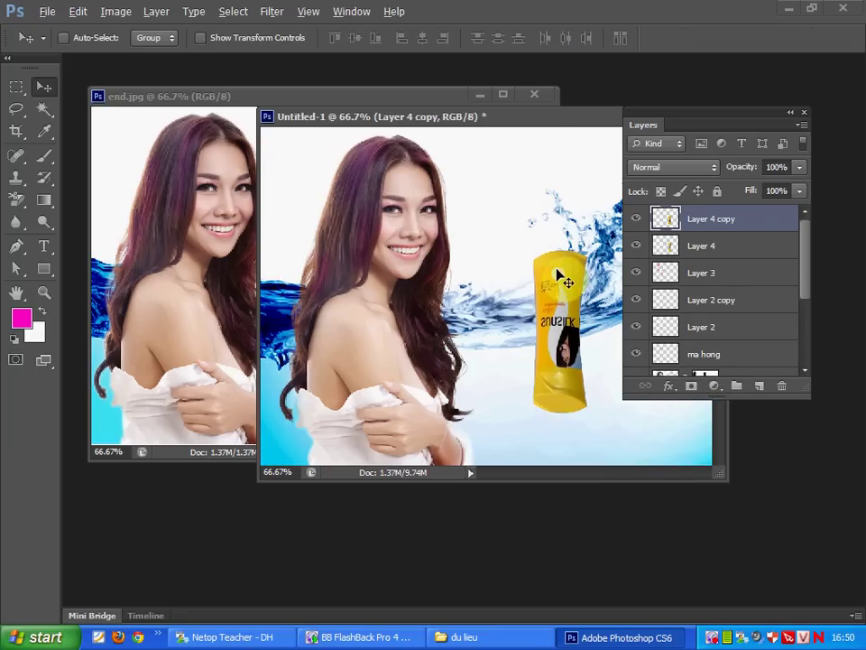
drag(560, 276, 557, 420)
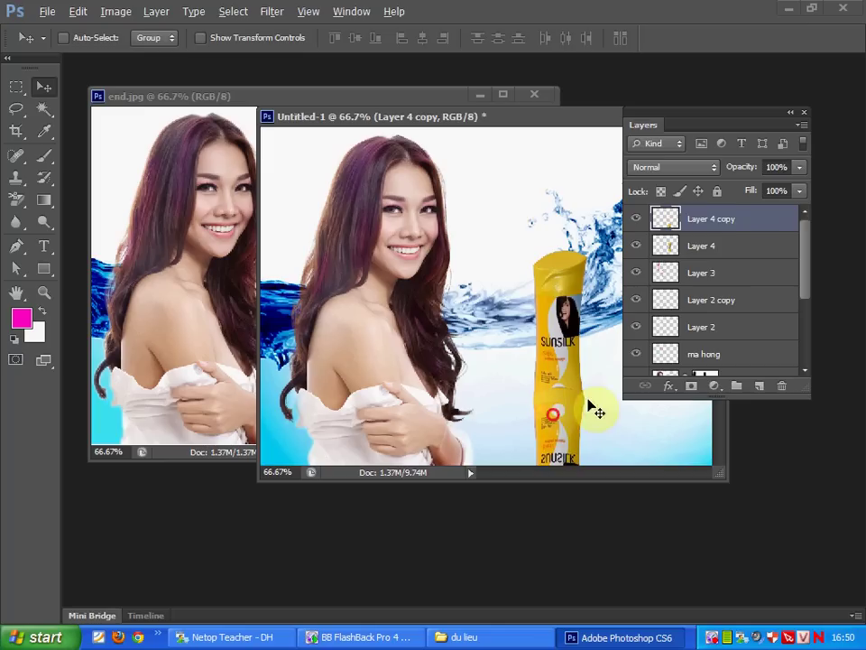
drag(705, 222, 702, 249)
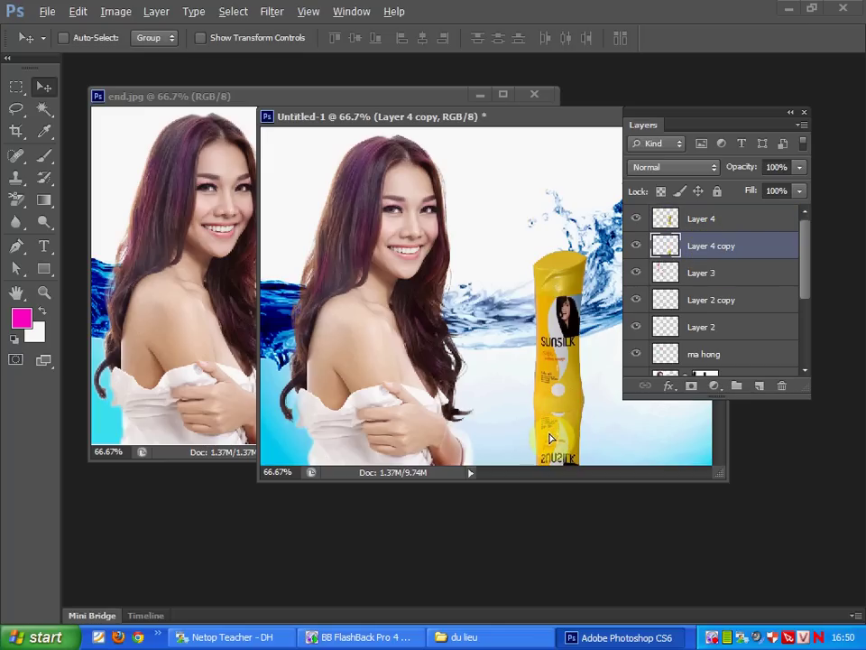
Step: Add a layer mask with a black-to-white gradient fading the reflection downward
click(691, 386)
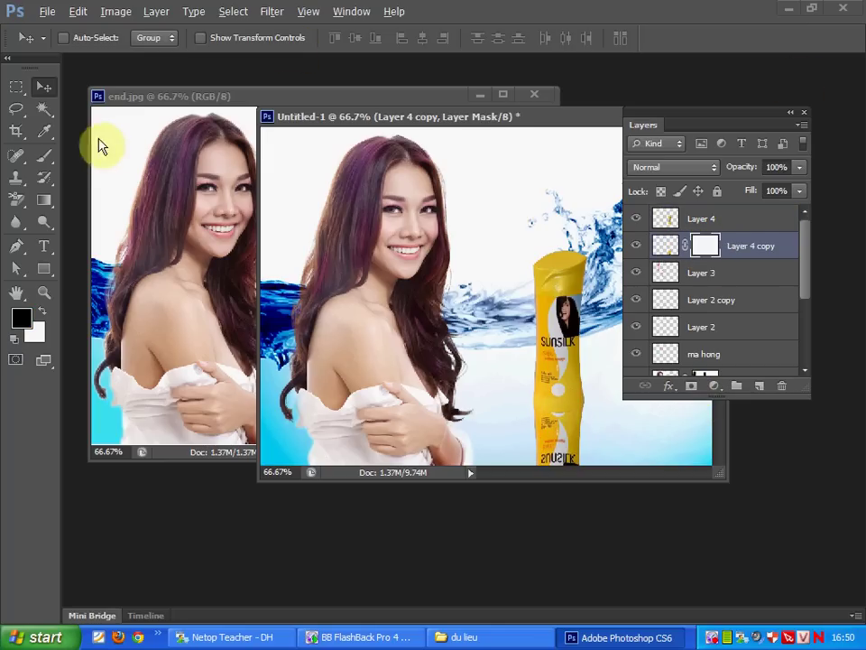
drag(45, 199, 100, 206)
click(104, 198)
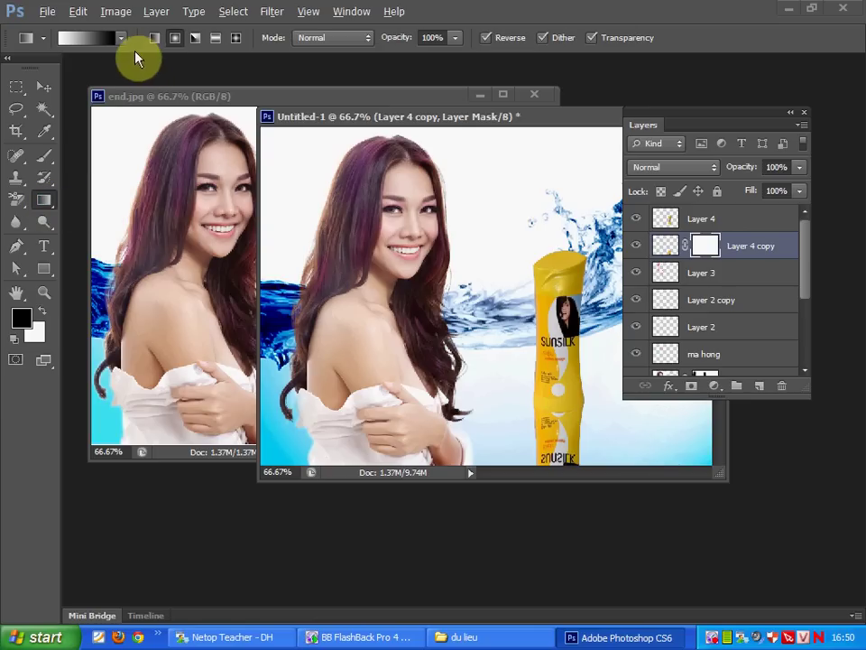
click(121, 38)
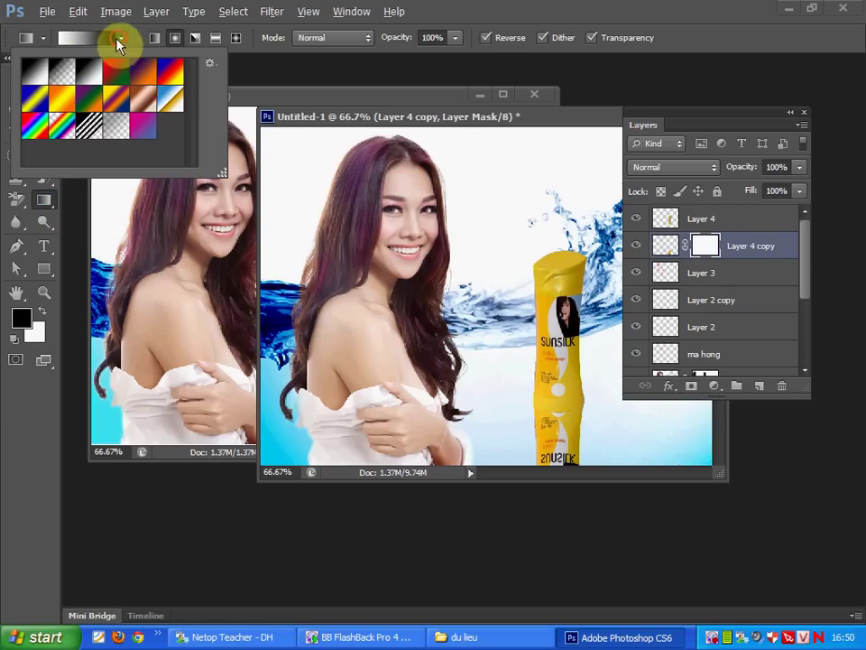
double_click(33, 74)
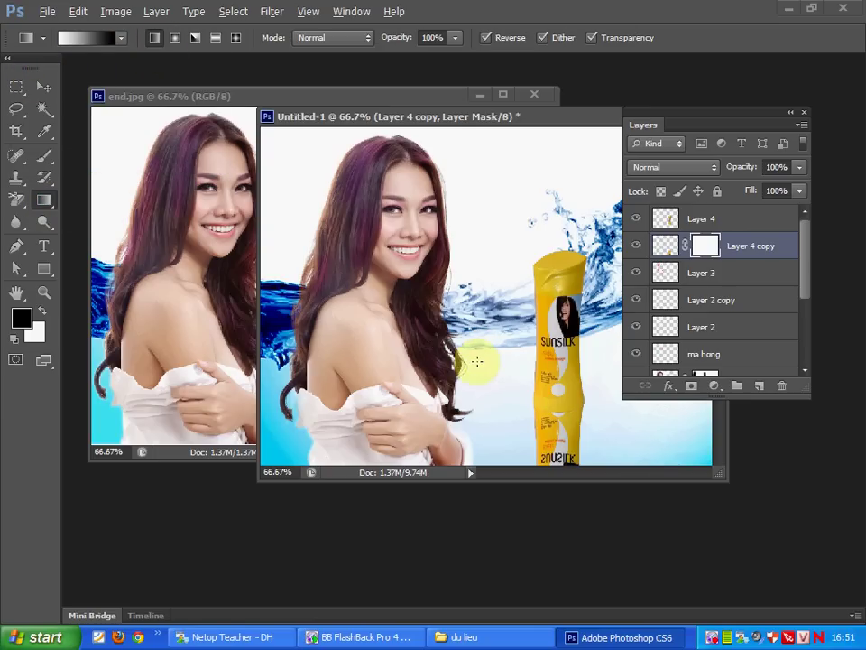
drag(553, 356, 553, 433)
drag(555, 359, 553, 436)
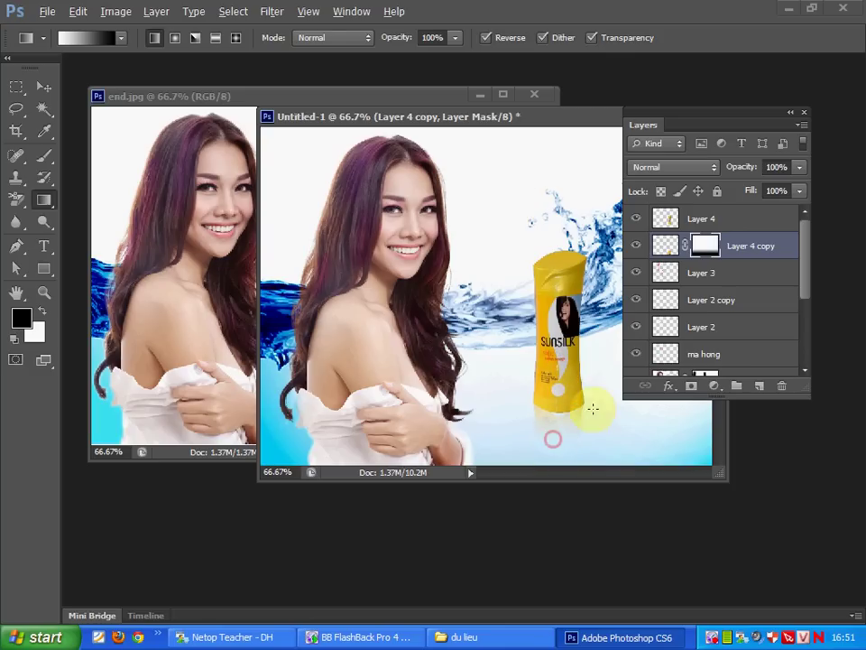
click(43, 88)
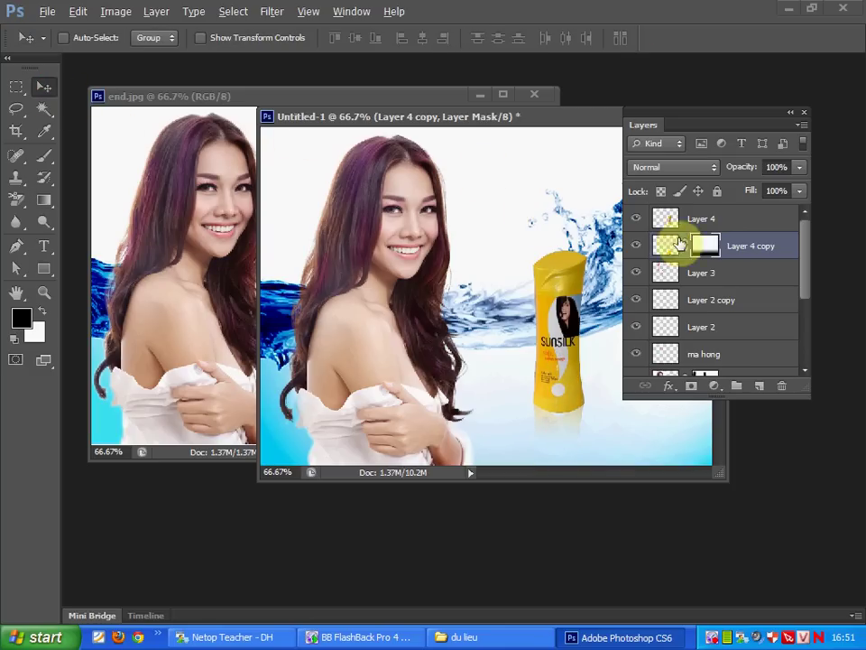
Step: Copy the bottle and its reflection to the right and scale the pair to about 93%
shift+click(722, 220)
drag(563, 383, 621, 388)
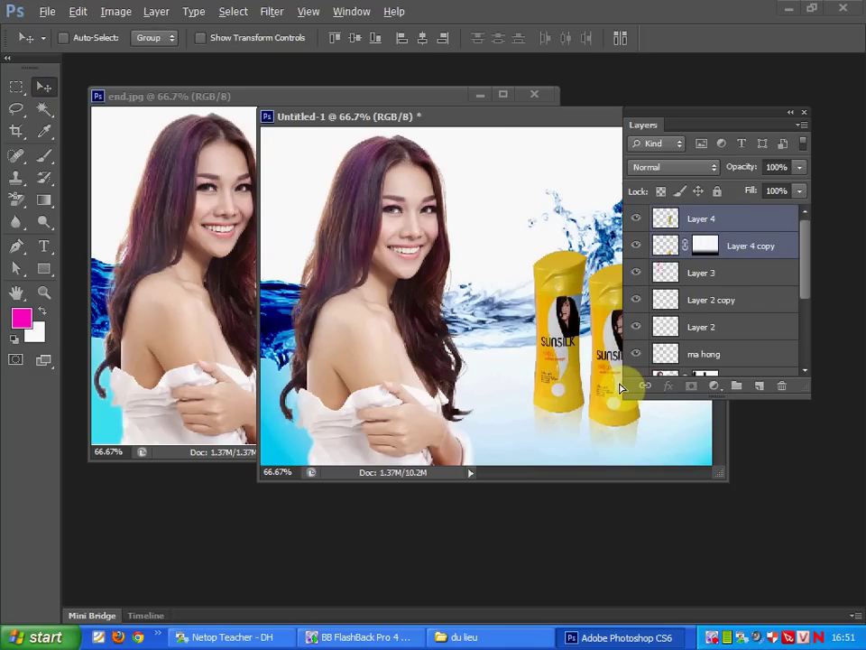
click(804, 111)
key(ctrl+t)
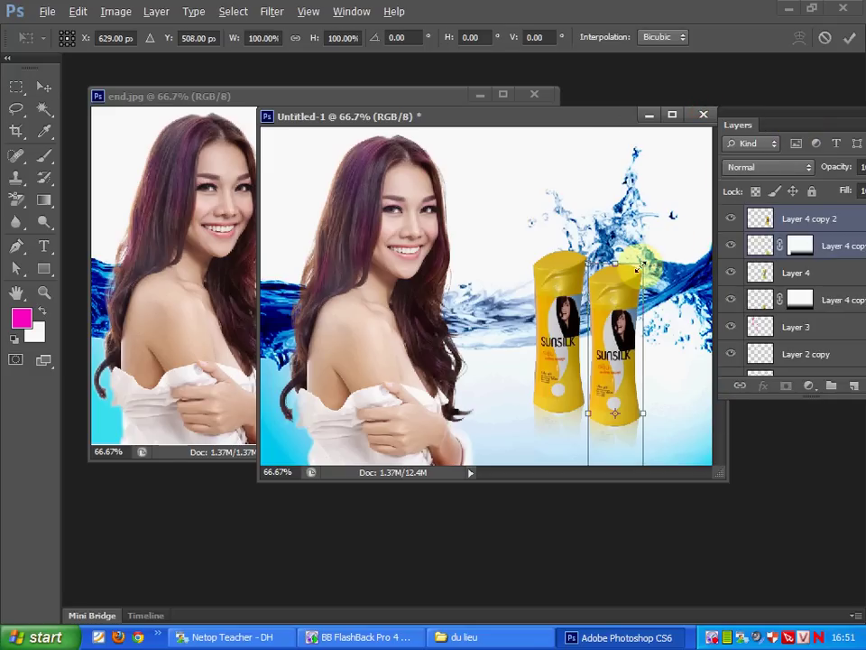
drag(614, 313, 608, 304)
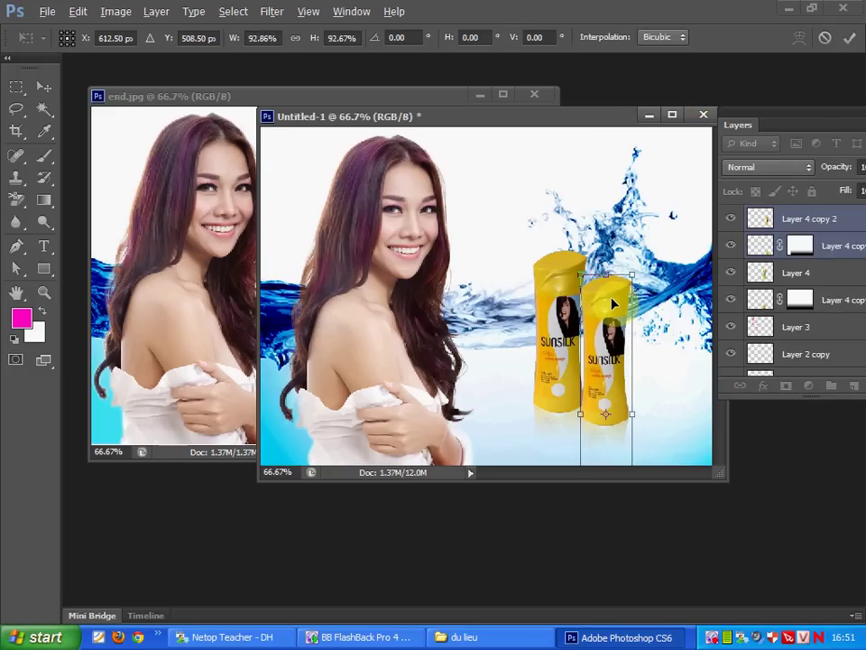
key(Return)
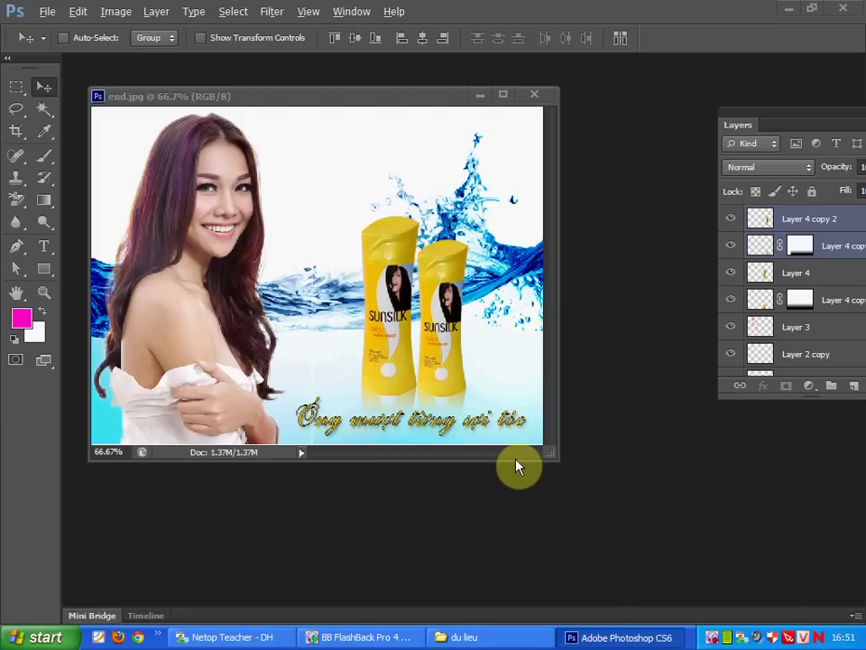
Step: Zoom and pan over end.jpg's bottles and gold slogan, then bring Untitled-1 forward
click(512, 396)
key(ctrl+plus)
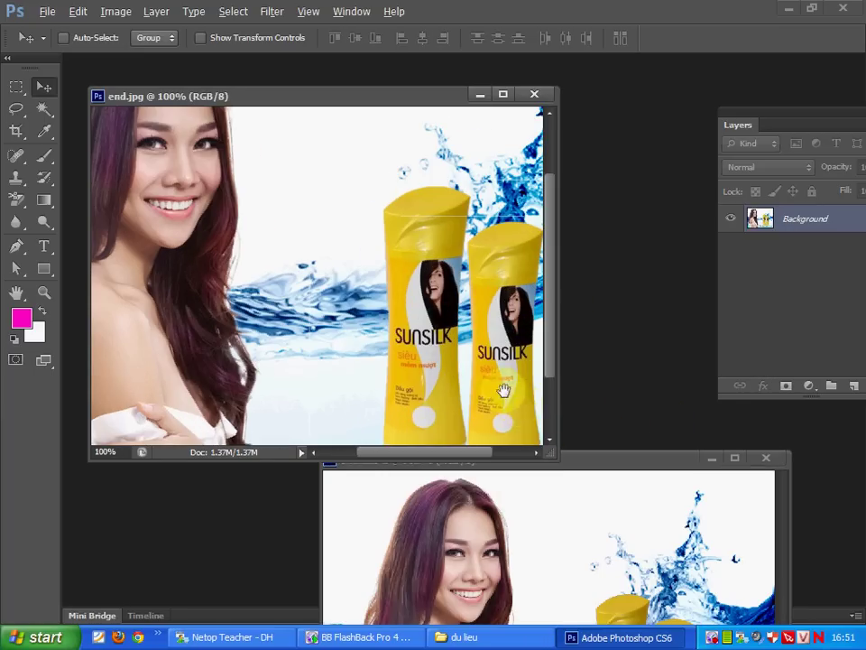
drag(504, 390, 305, 300)
key(ctrl+plus)
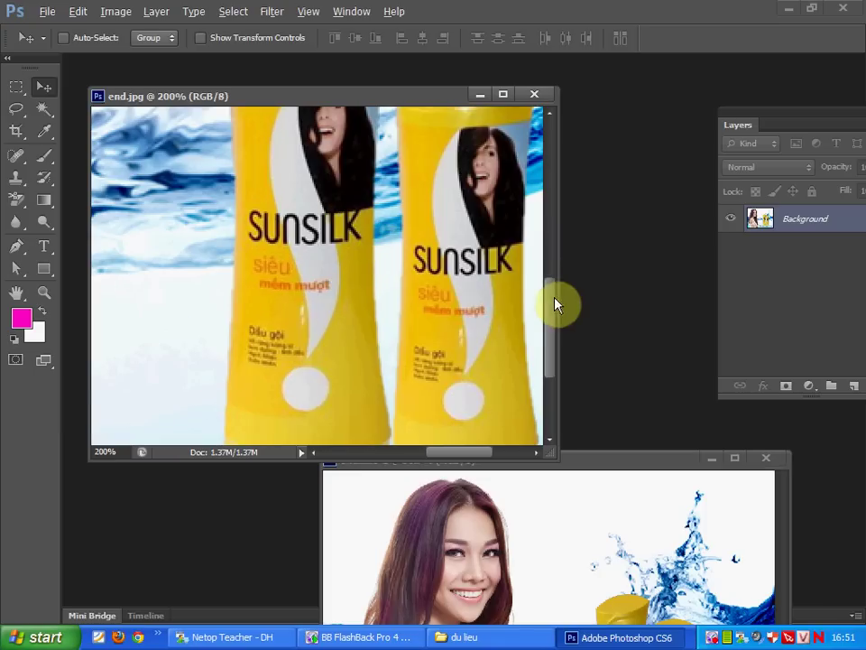
drag(552, 302, 542, 376)
drag(559, 336, 719, 334)
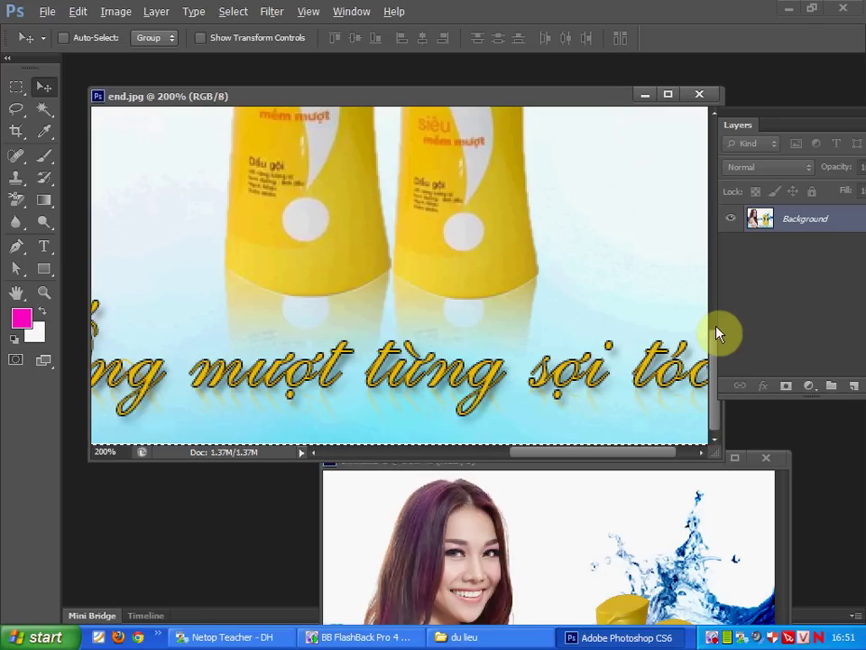
key(ctrl+minus)
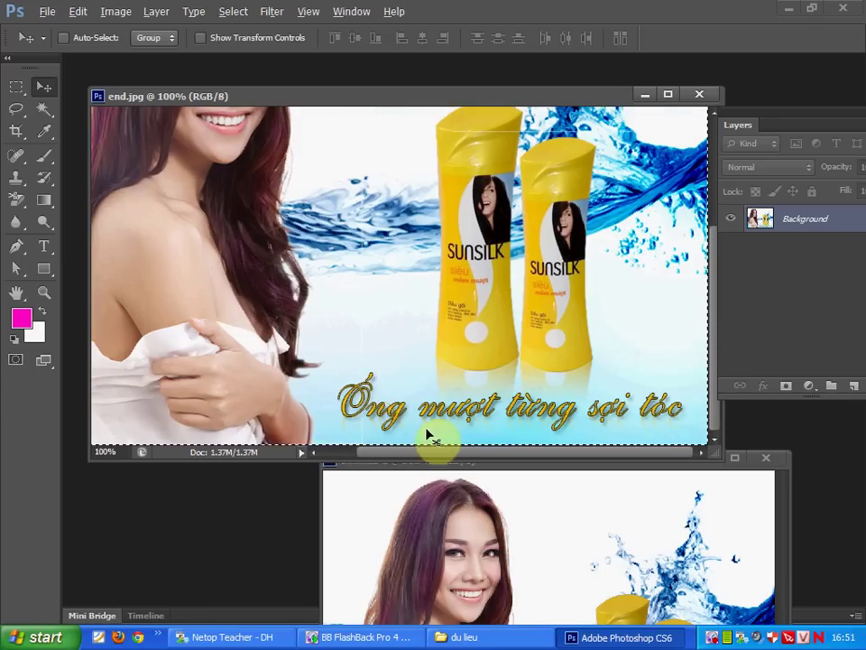
key(ctrl+plus)
drag(464, 406, 342, 147)
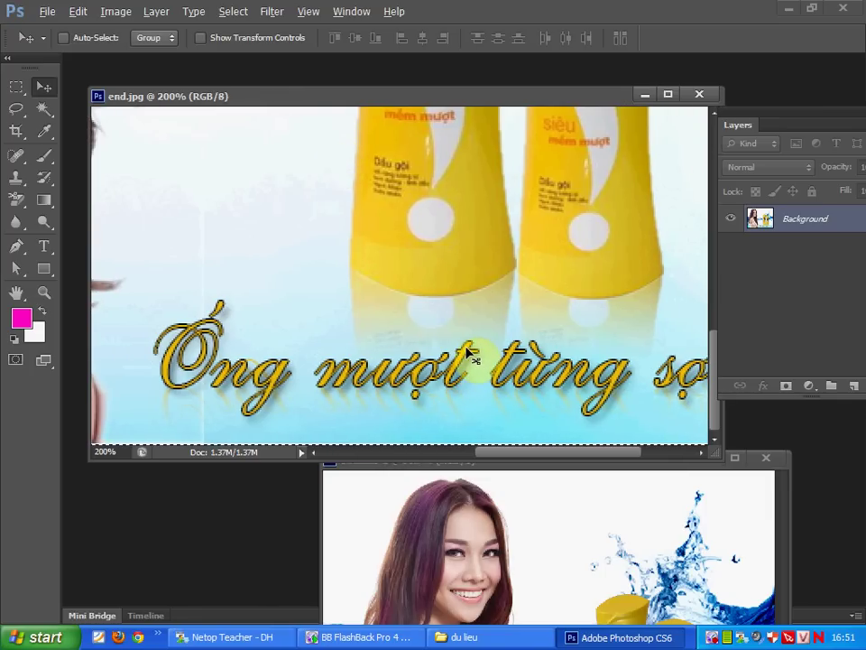
drag(471, 354, 663, 474)
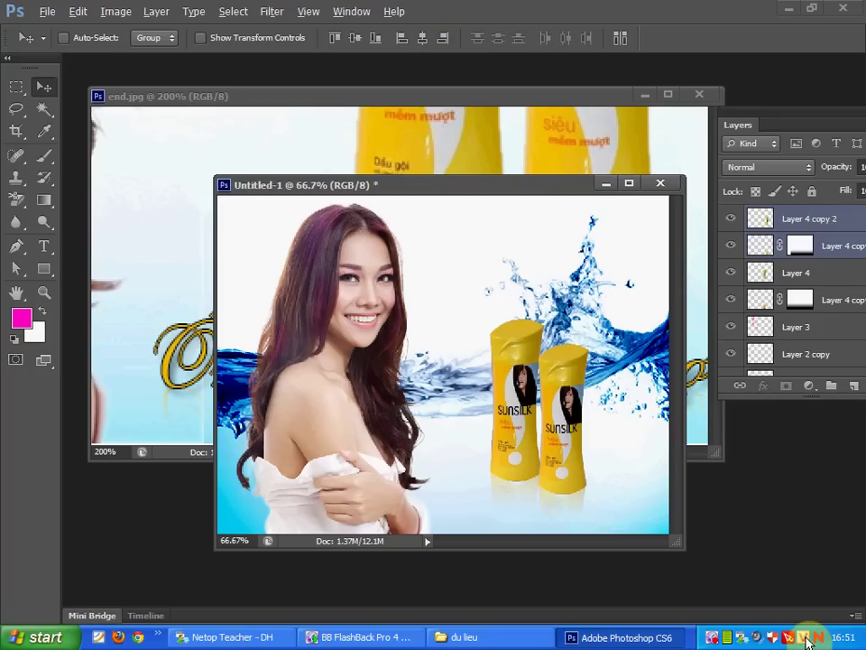
Step: Set the Vietnamese typing tool to VNI Windows encoding
right_click(806, 637)
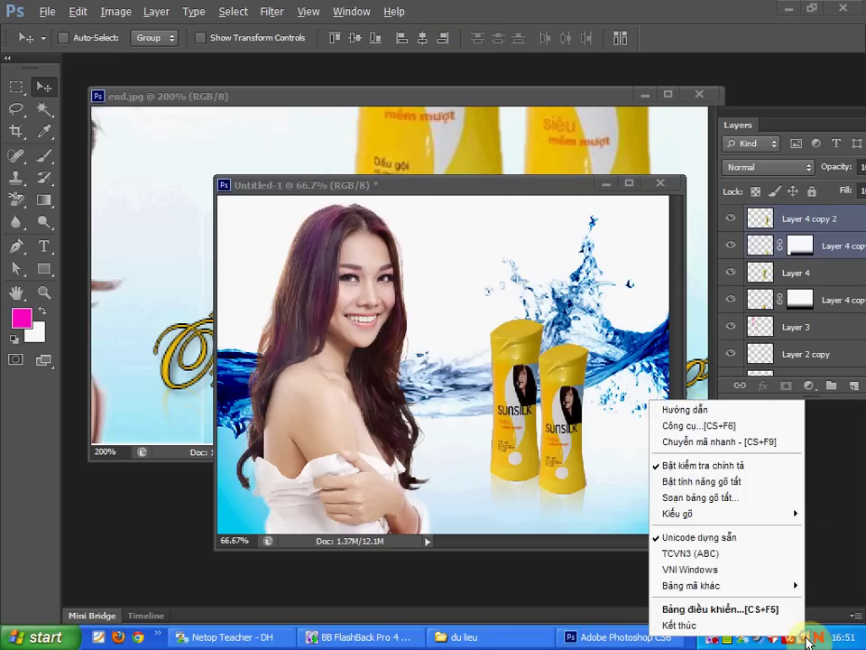
click(742, 572)
right_click(806, 637)
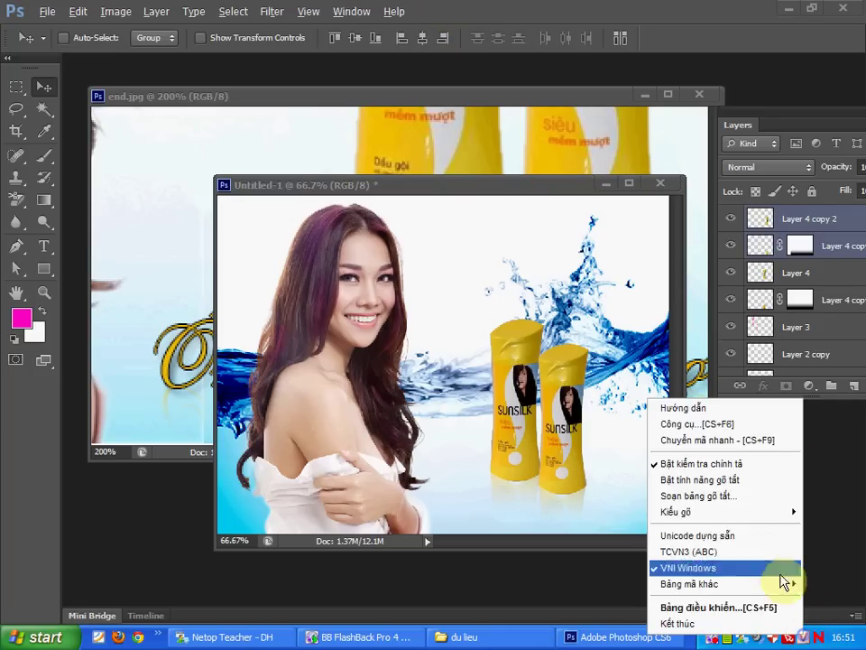
click(412, 390)
Step: Choose Vladimir Script for the Type tool and start a text layer on the poster
click(43, 244)
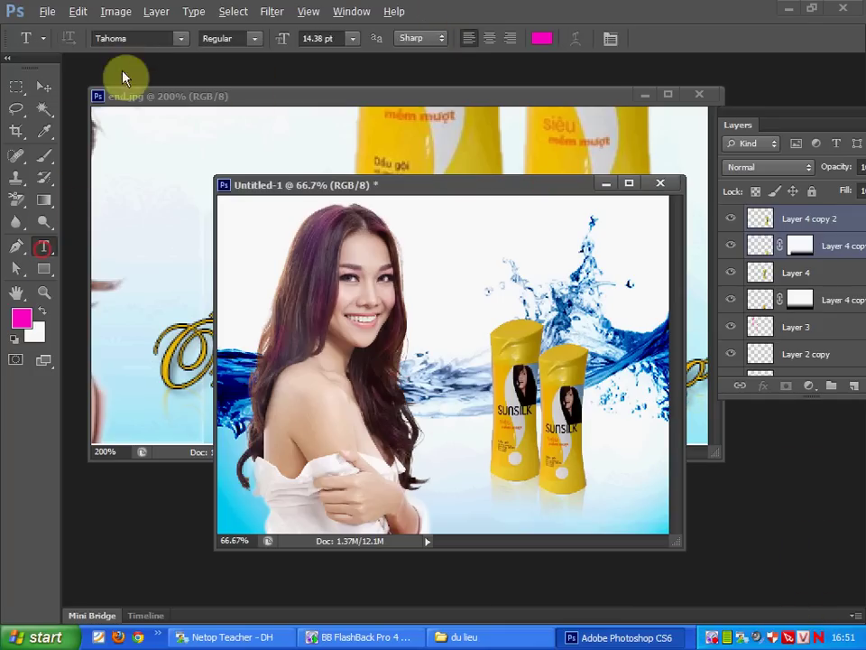
click(183, 40)
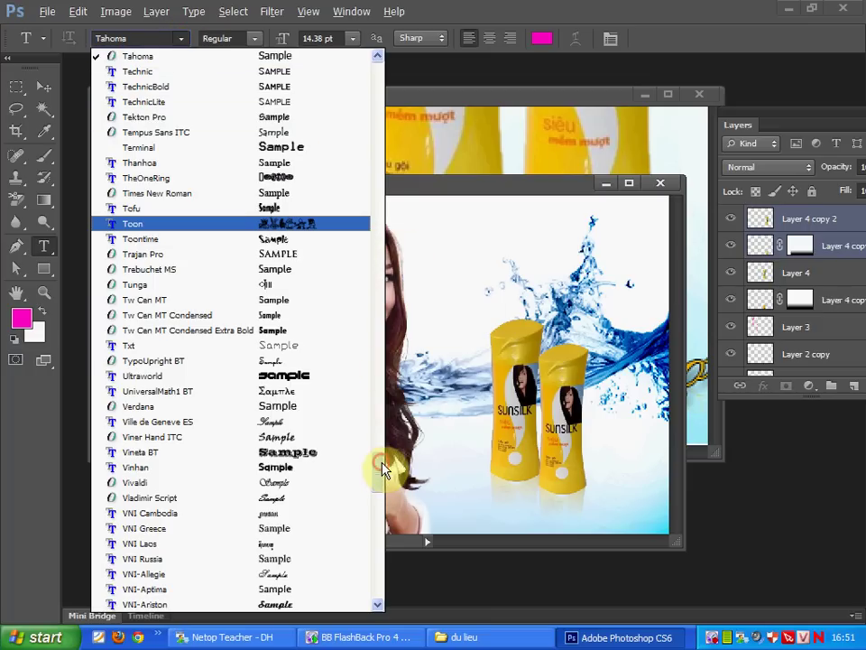
drag(382, 469, 382, 476)
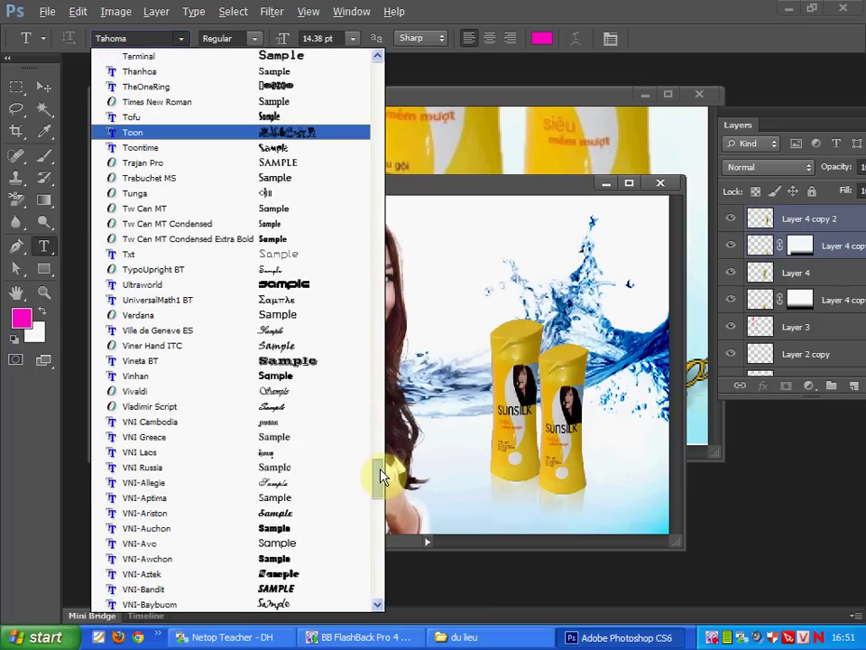
click(294, 406)
drag(354, 184, 319, 245)
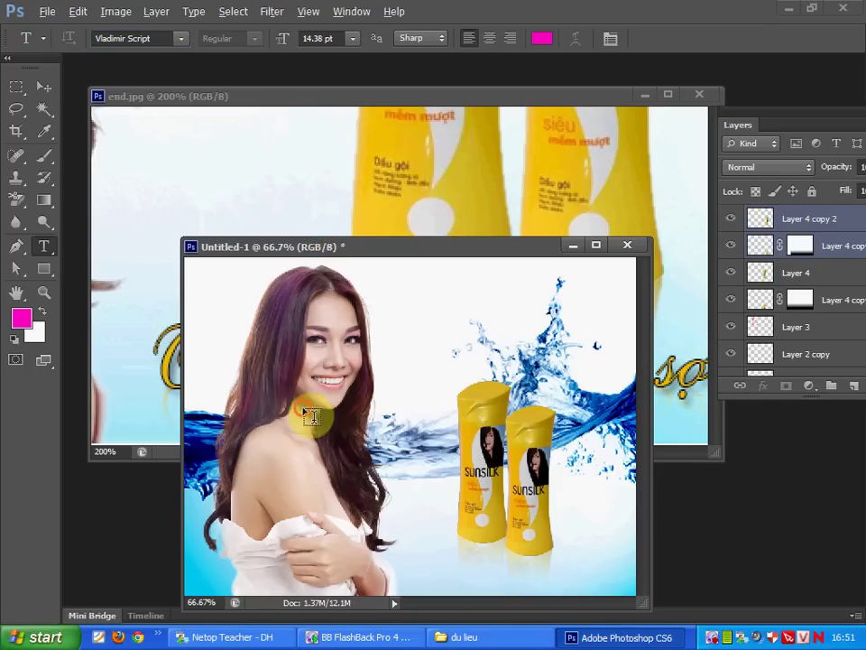
click(310, 415)
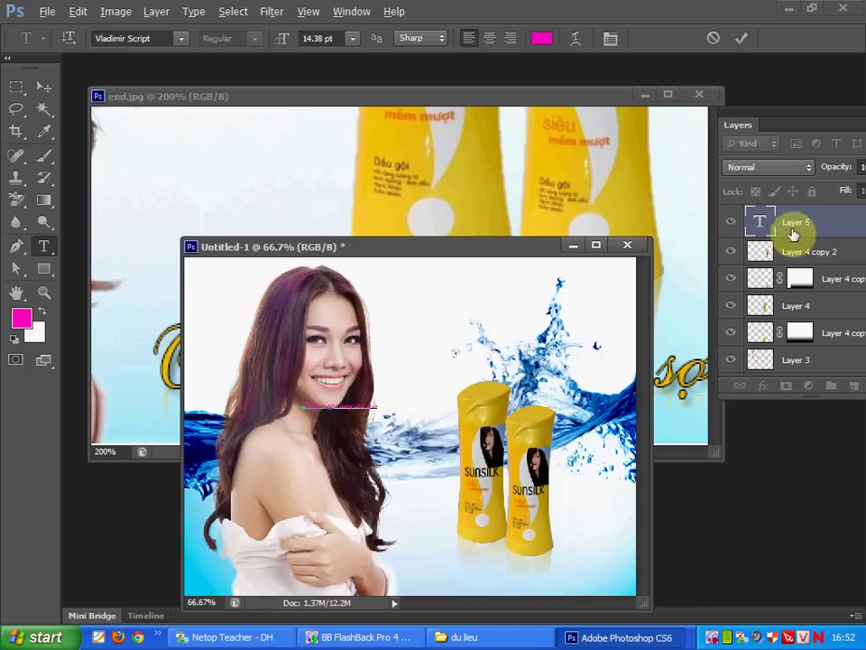
Step: Color the slogan gold, sampled from the end.jpg reference, and apply the VNI-Commerce font
double_click(762, 221)
click(542, 38)
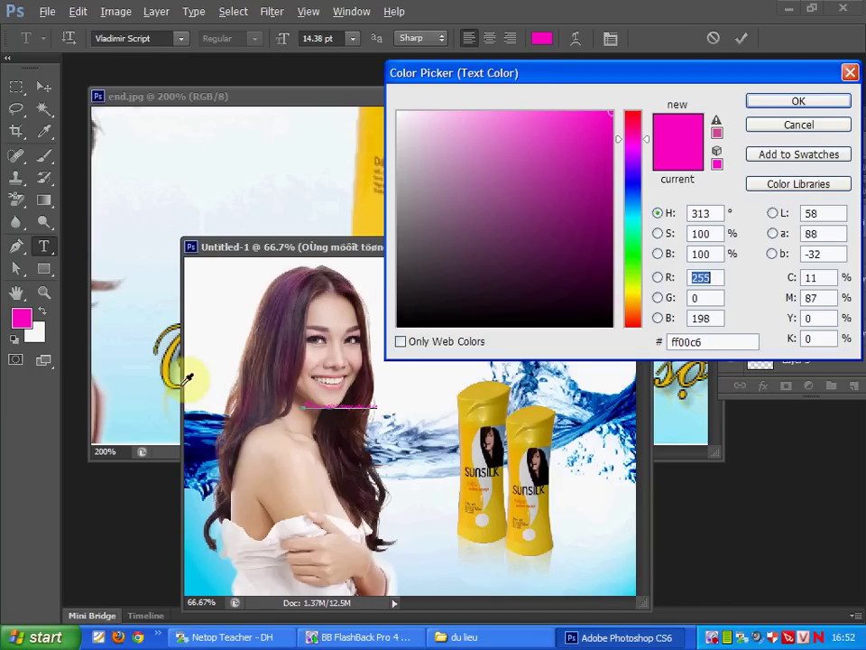
click(168, 360)
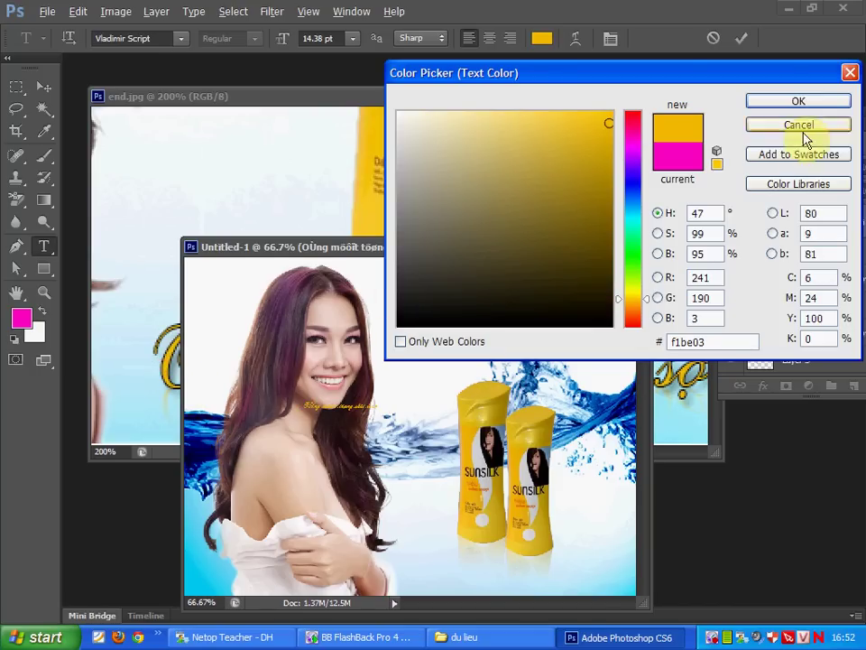
click(792, 100)
click(351, 38)
click(329, 251)
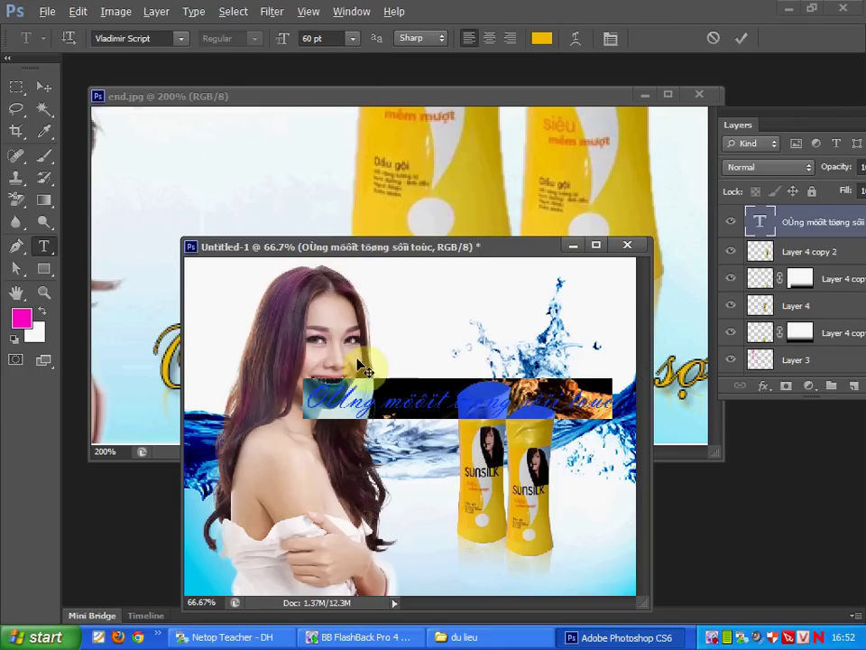
click(180, 39)
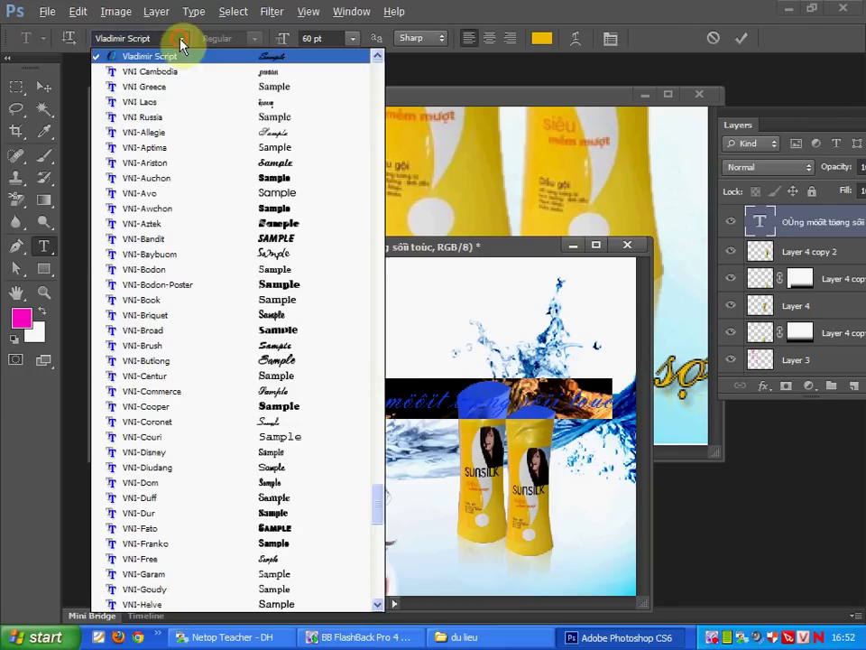
click(300, 399)
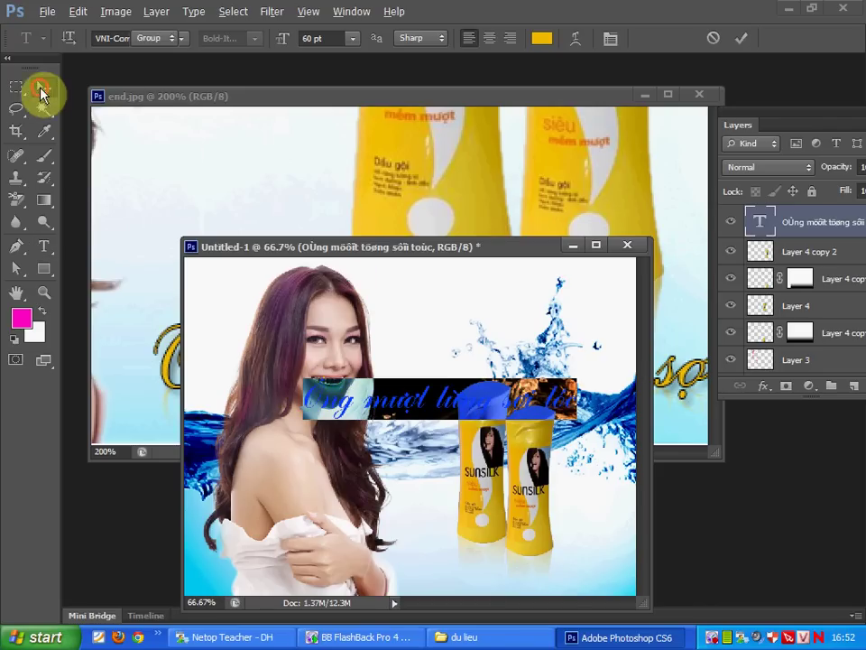
click(42, 87)
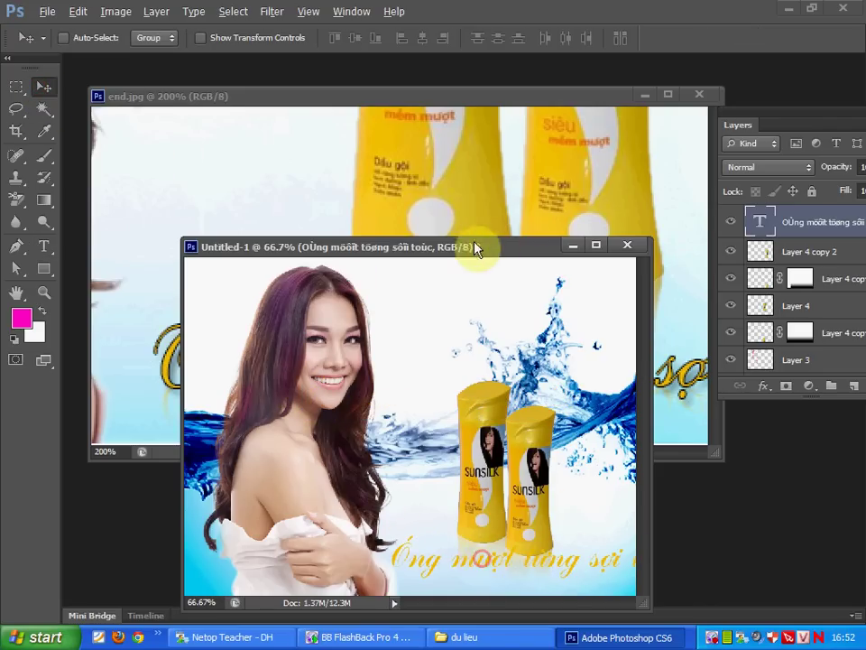
Step: Resize the slogan to 50 pt and shift it slightly right along the bottom
click(493, 129)
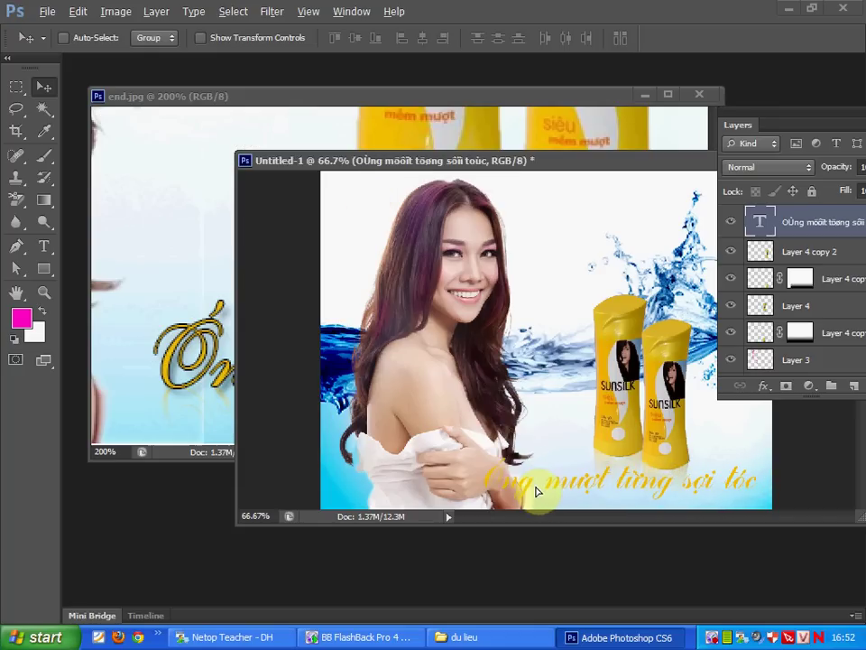
double_click(760, 222)
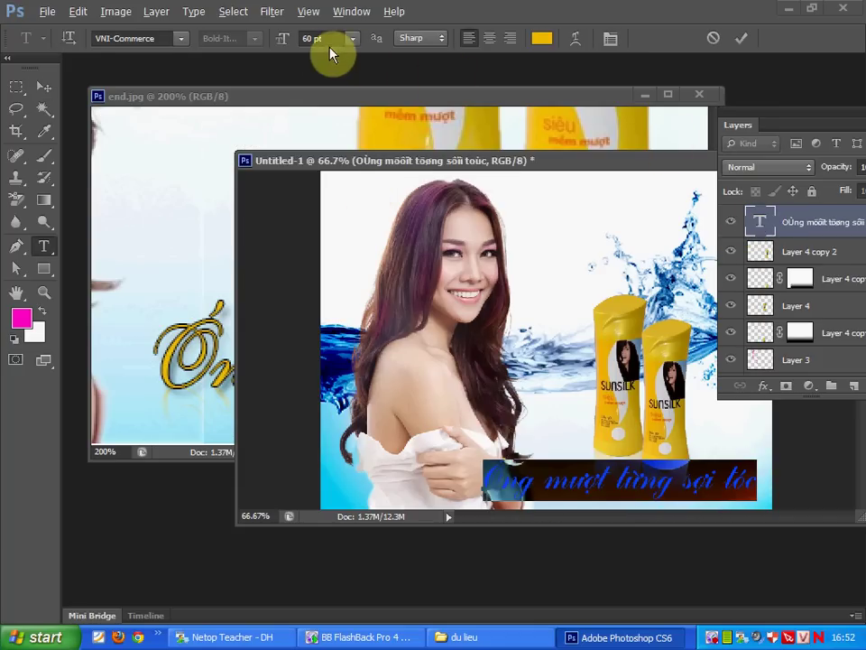
text(50)
key(Return)
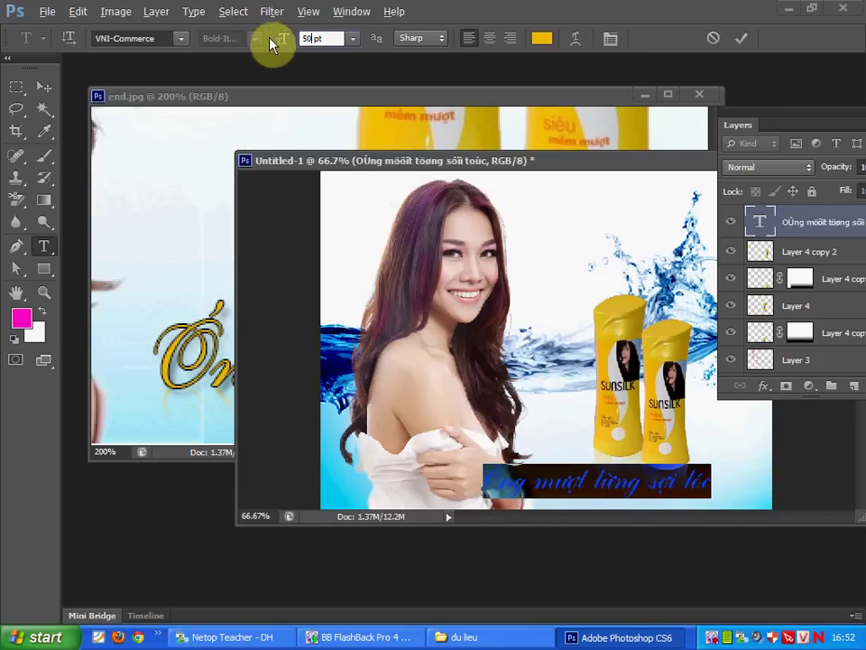
click(45, 93)
drag(591, 472, 642, 483)
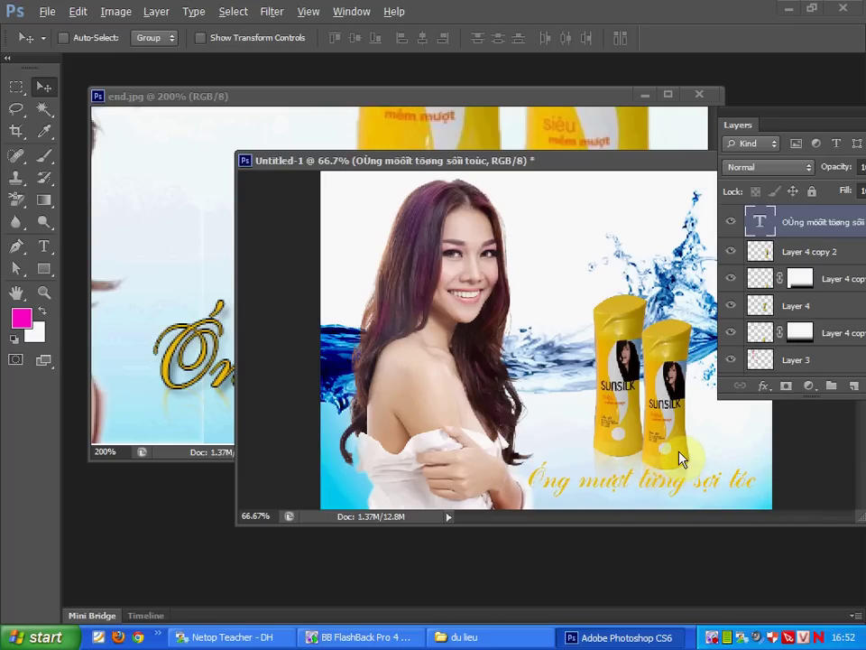
click(763, 386)
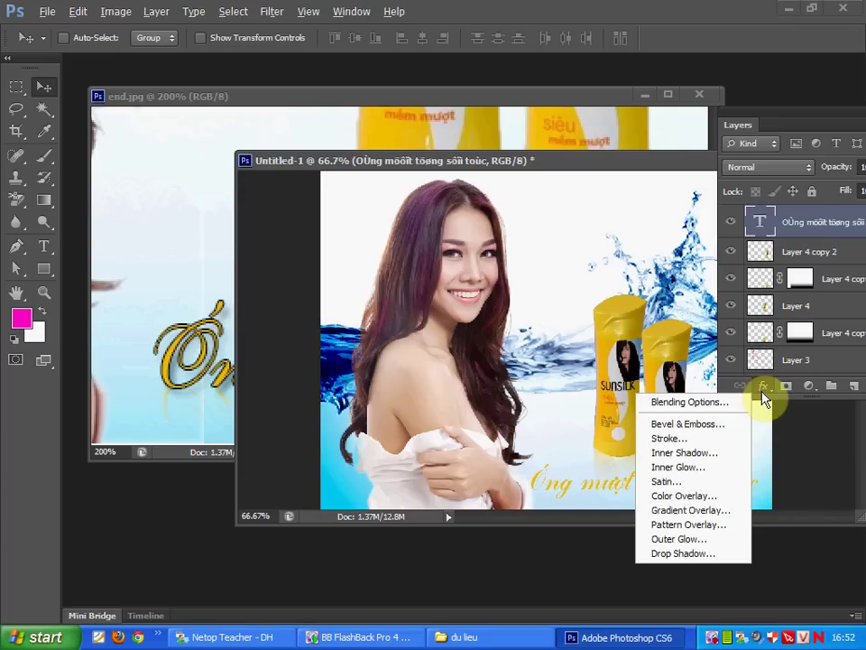
Step: Add a Drop Shadow and a 1 px Stroke outline to the slogan layer
click(678, 554)
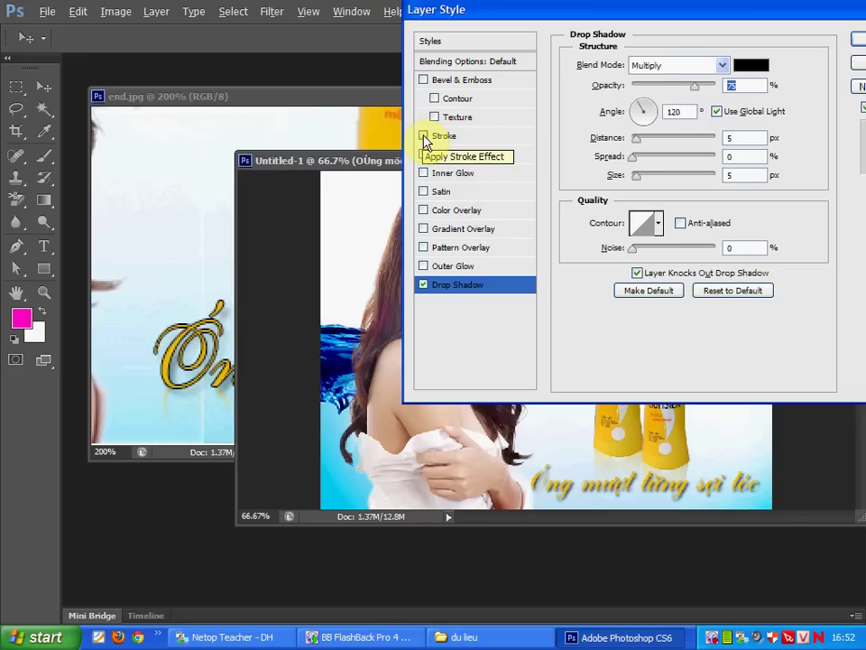
click(423, 135)
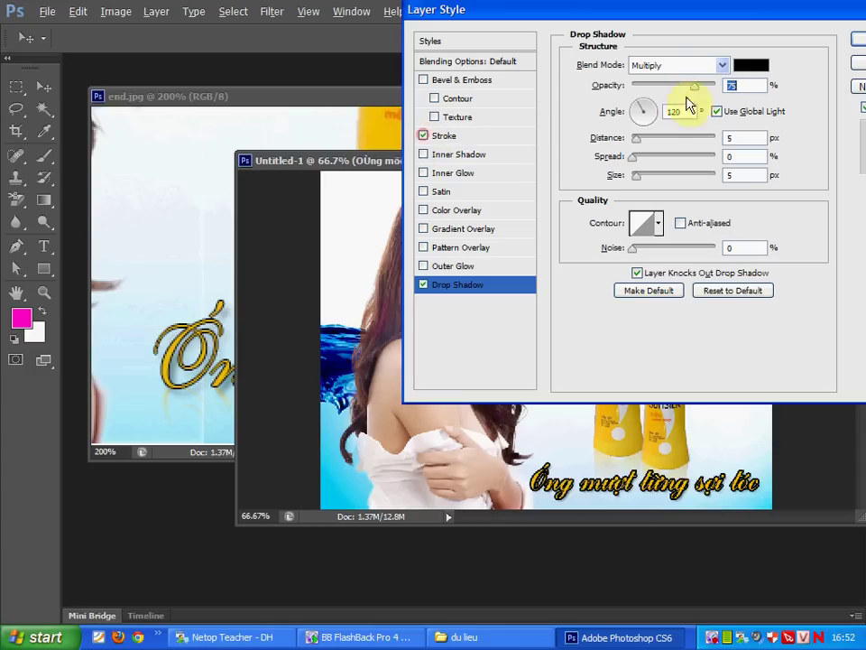
click(462, 137)
click(736, 63)
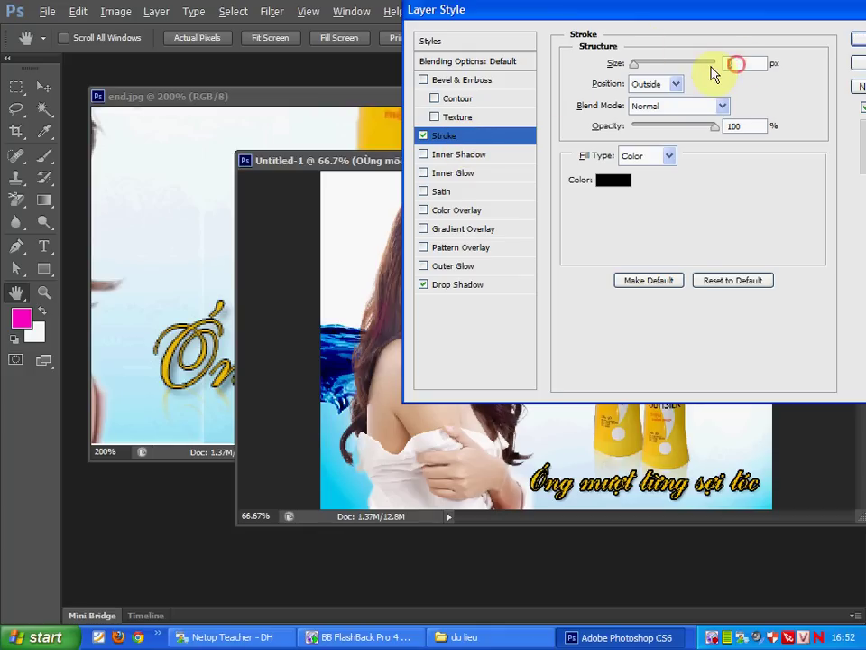
text(1)
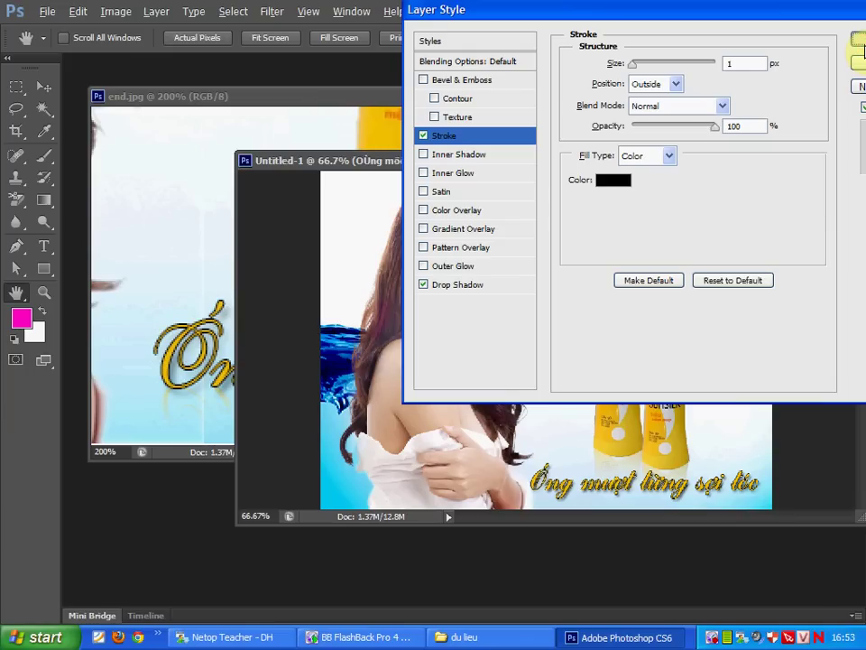
click(859, 49)
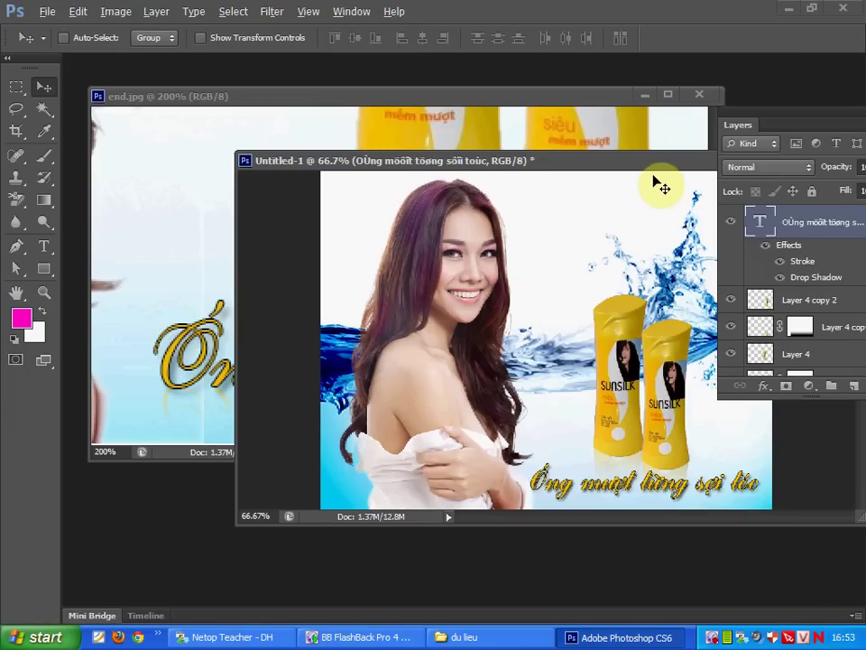
Step: View the poster full screen at 100%, drop the slogan slightly lower, then exit full screen
key(ctrl+0)
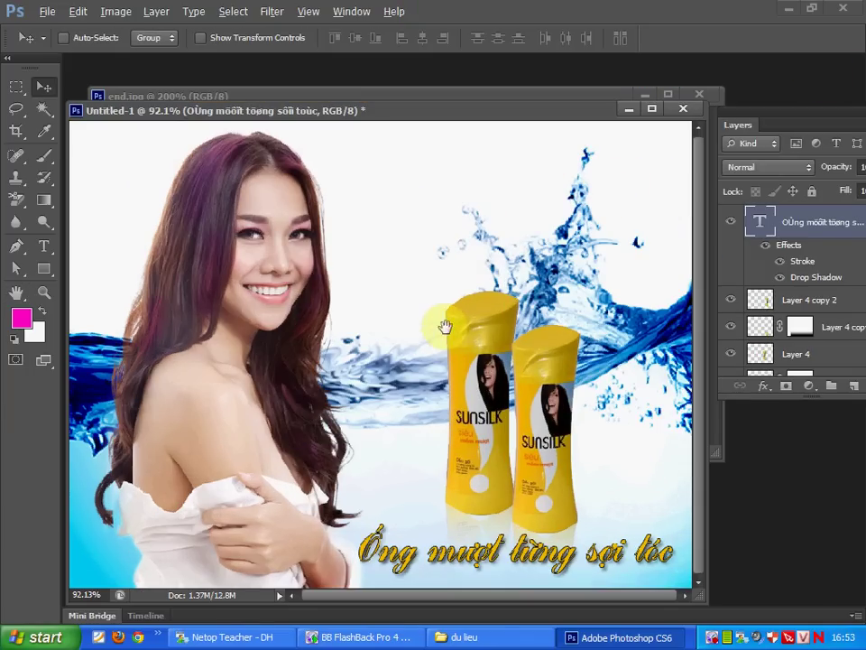
key(f)
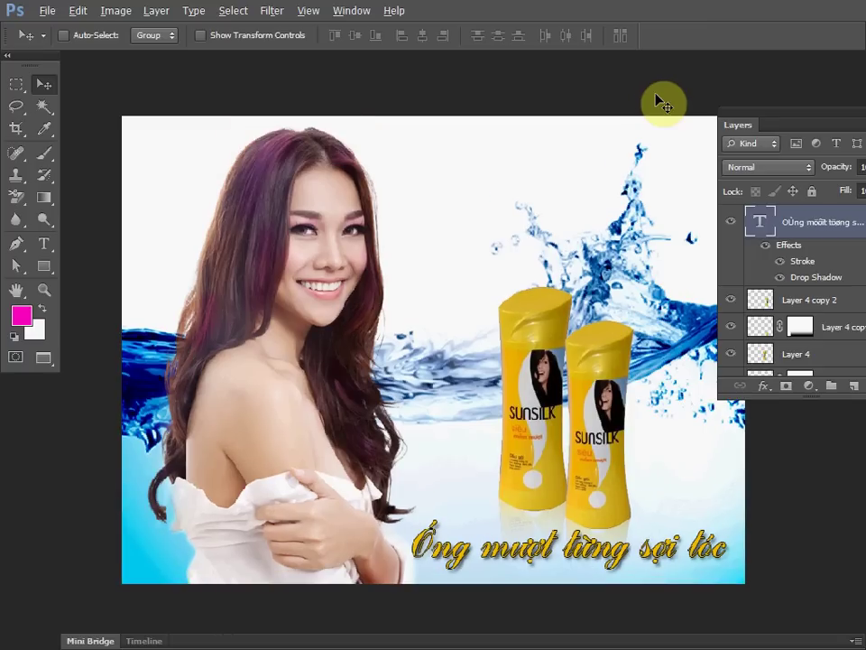
key(f)
key(ctrl+plus)
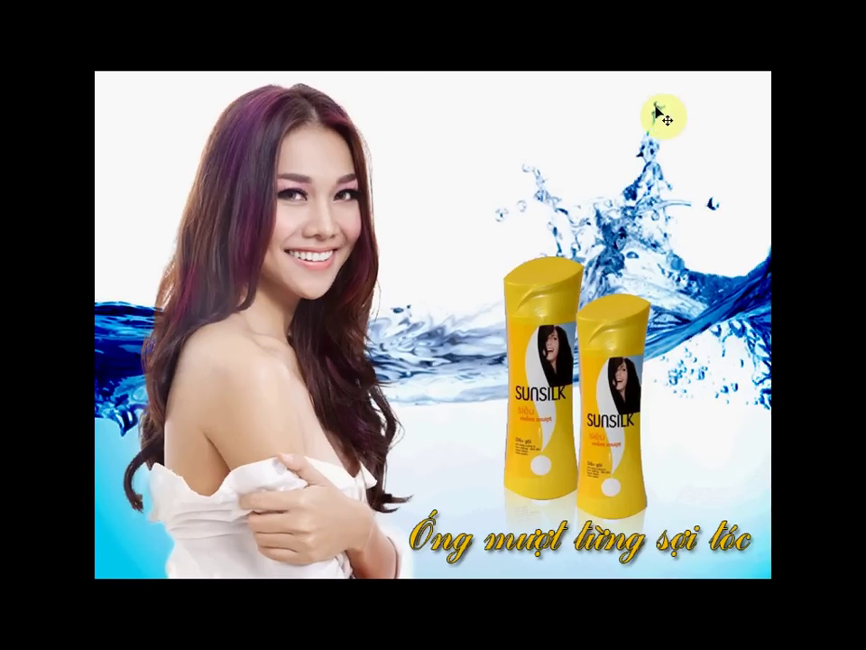
mouse_move(528, 539)
mouse_down()
mouse_move(523, 557)
mouse_move(515, 549)
mouse_up()
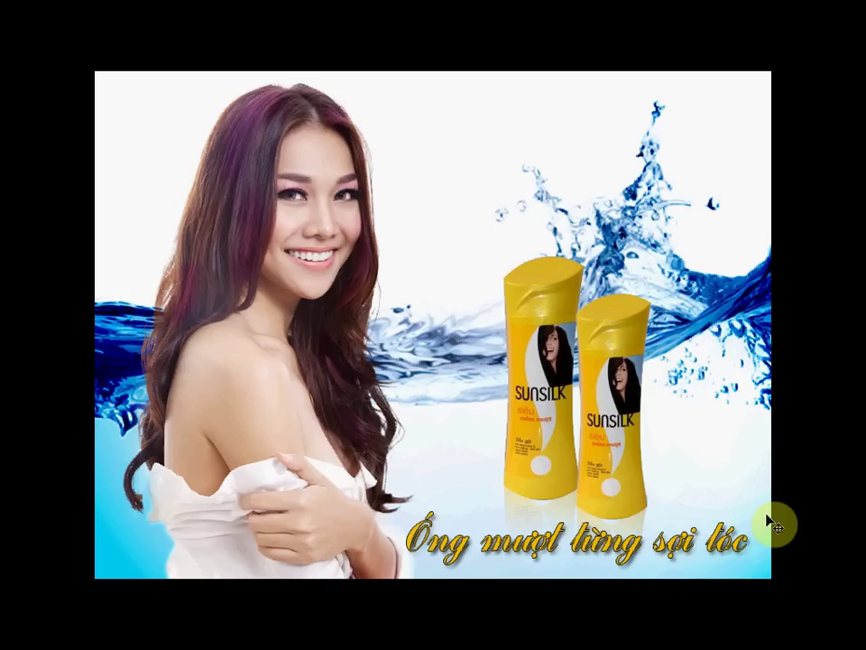
key(f)
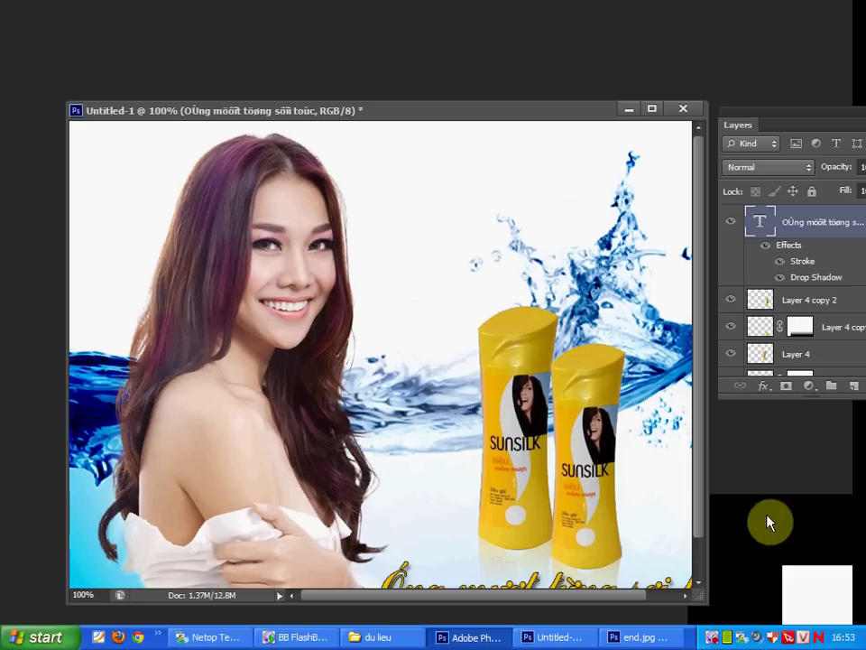